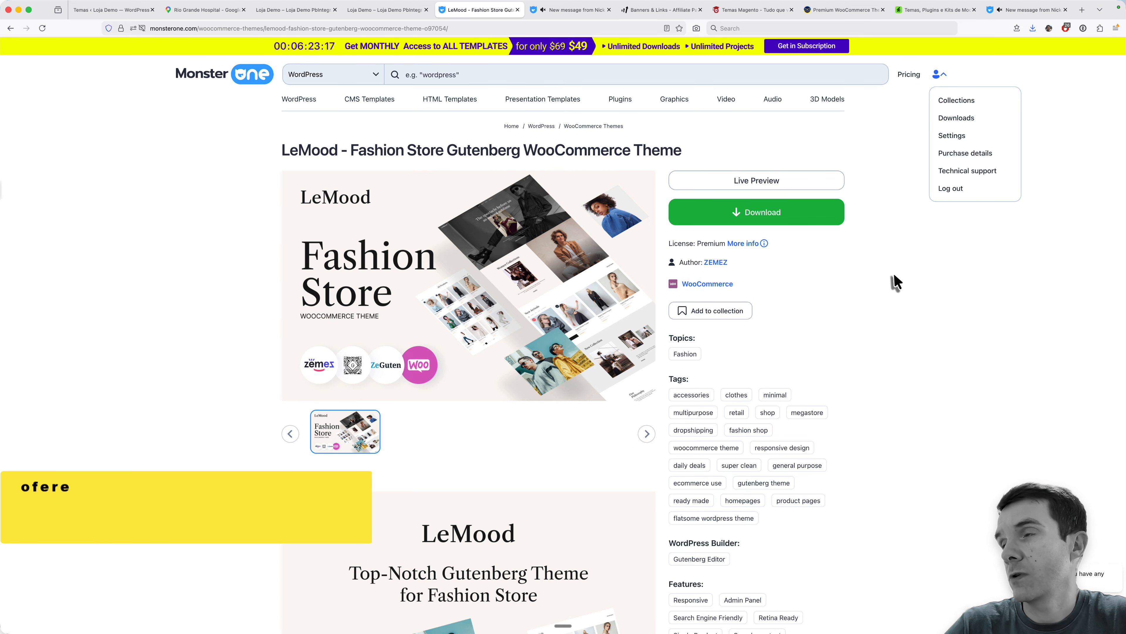
# - Download the LeMood Fashion Store WooCommerce theme package as a zip, opening it with Archive Utility
pyautogui.moveTo(514, 232)
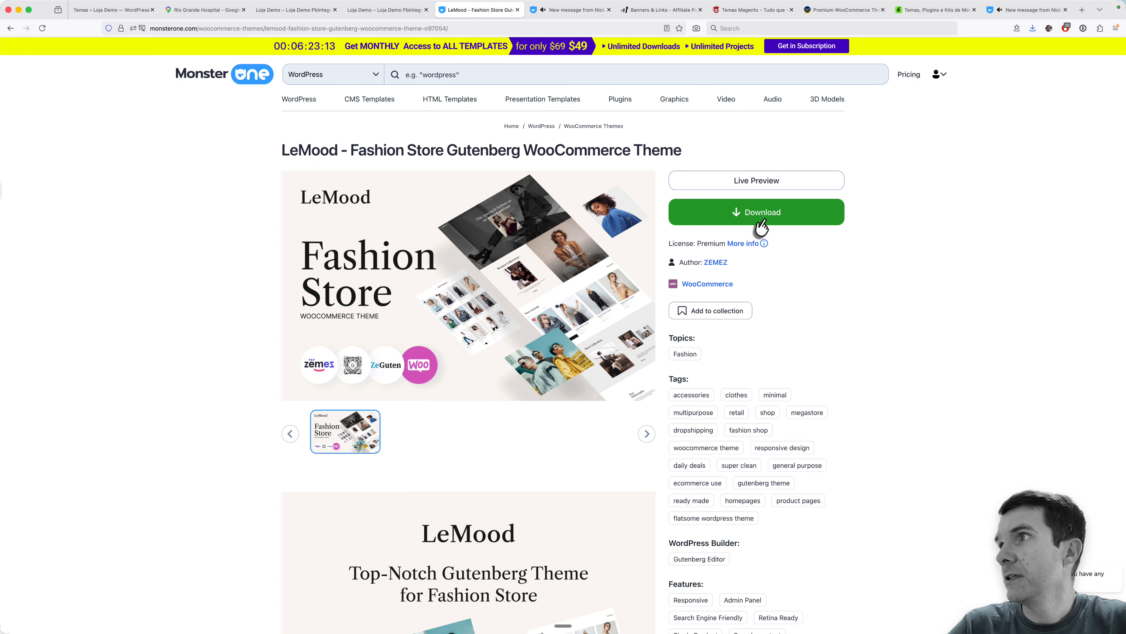
pyautogui.click(796, 218)
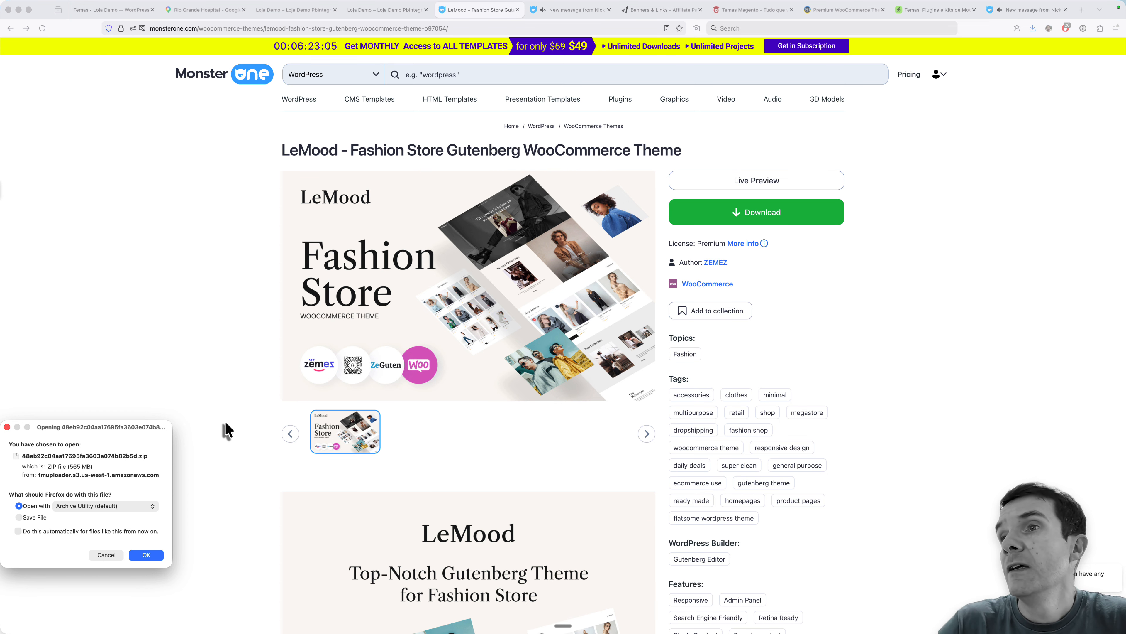
pyautogui.moveTo(112, 430); pyautogui.dragTo(148, 392)
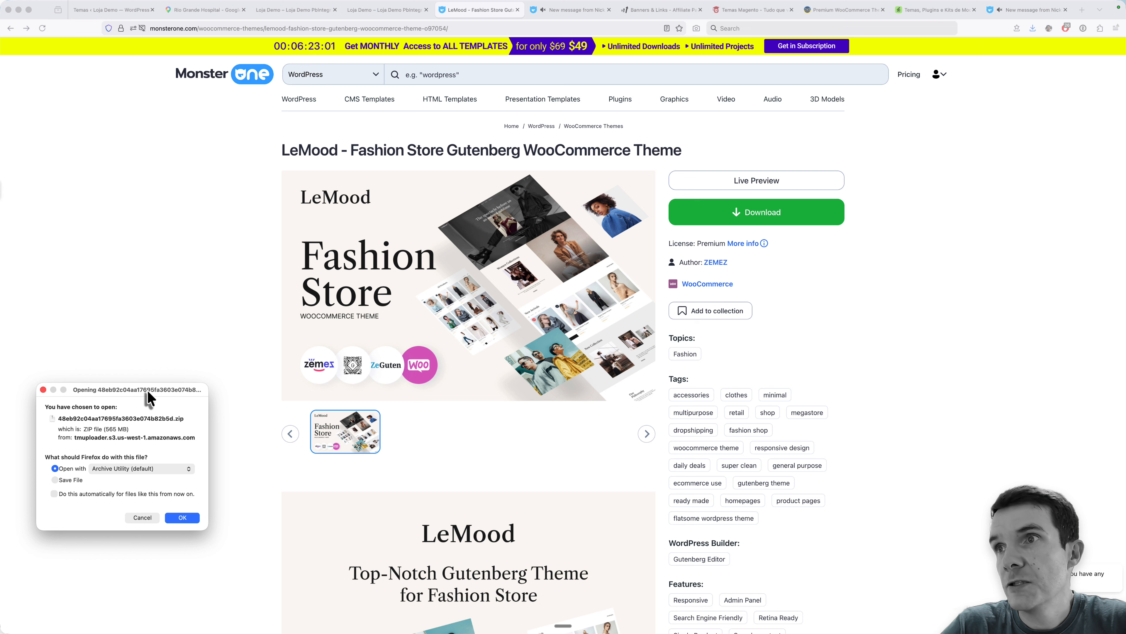
pyautogui.moveTo(149, 397); pyautogui.dragTo(153, 323)
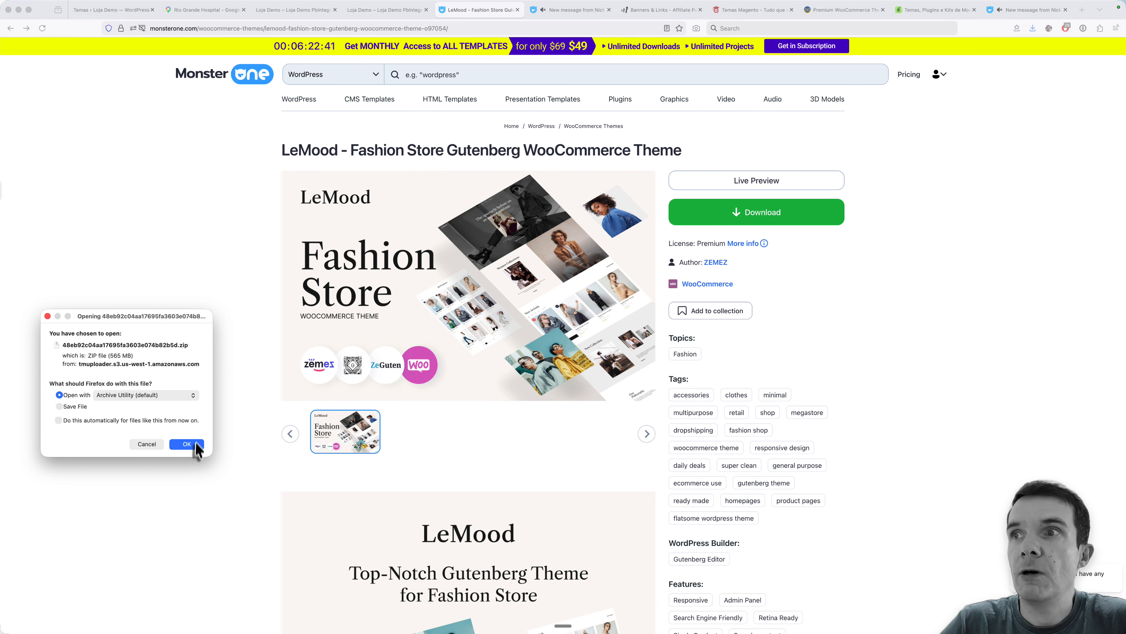
pyautogui.click(187, 444)
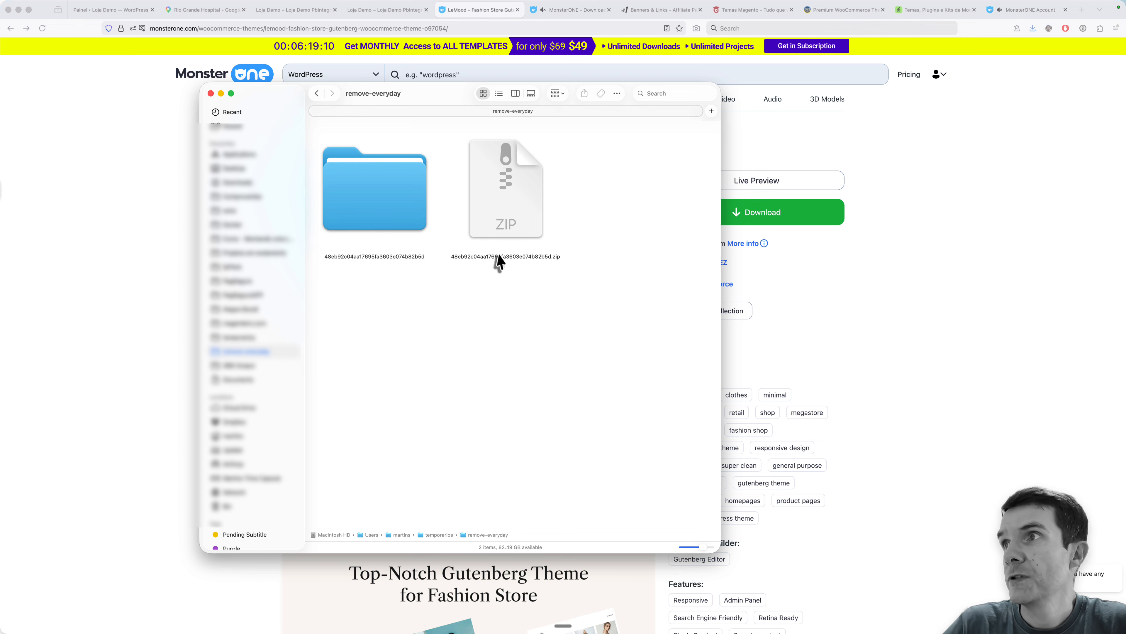
# - Open the folder extracted from the downloaded theme zip and select license.txt
pyautogui.click(509, 230)
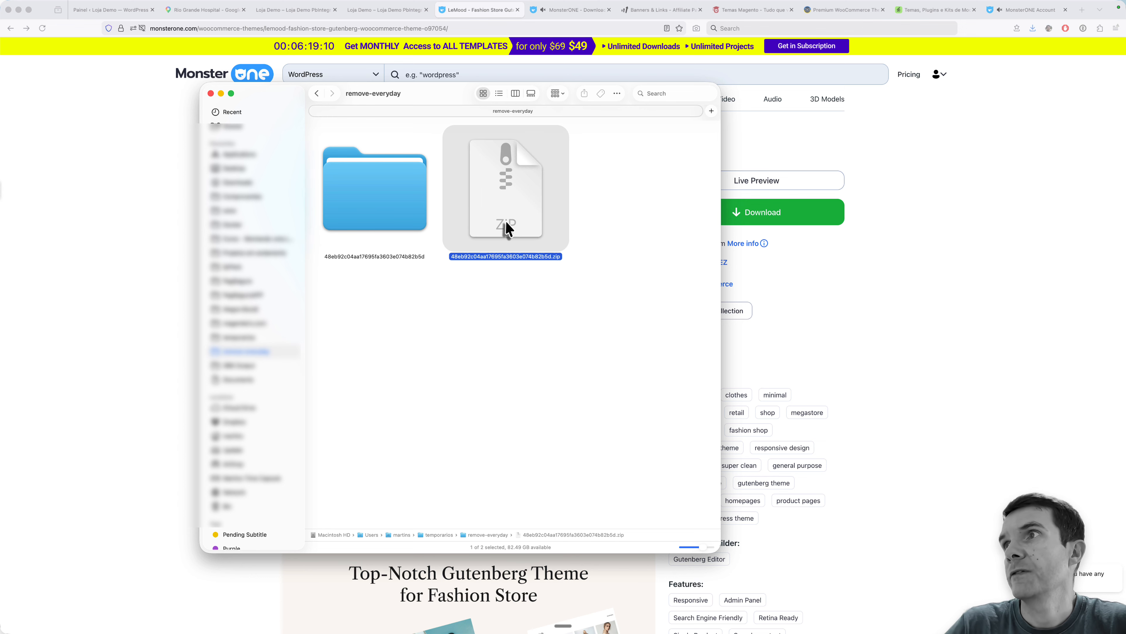
pyautogui.doubleClick(375, 207)
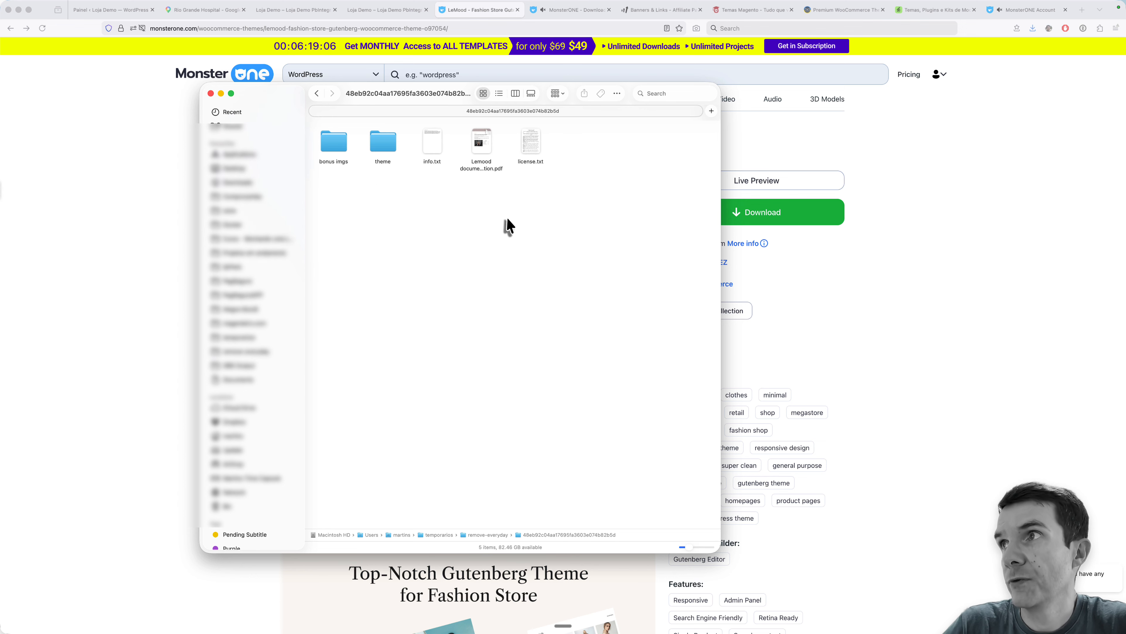
pyautogui.click(538, 145)
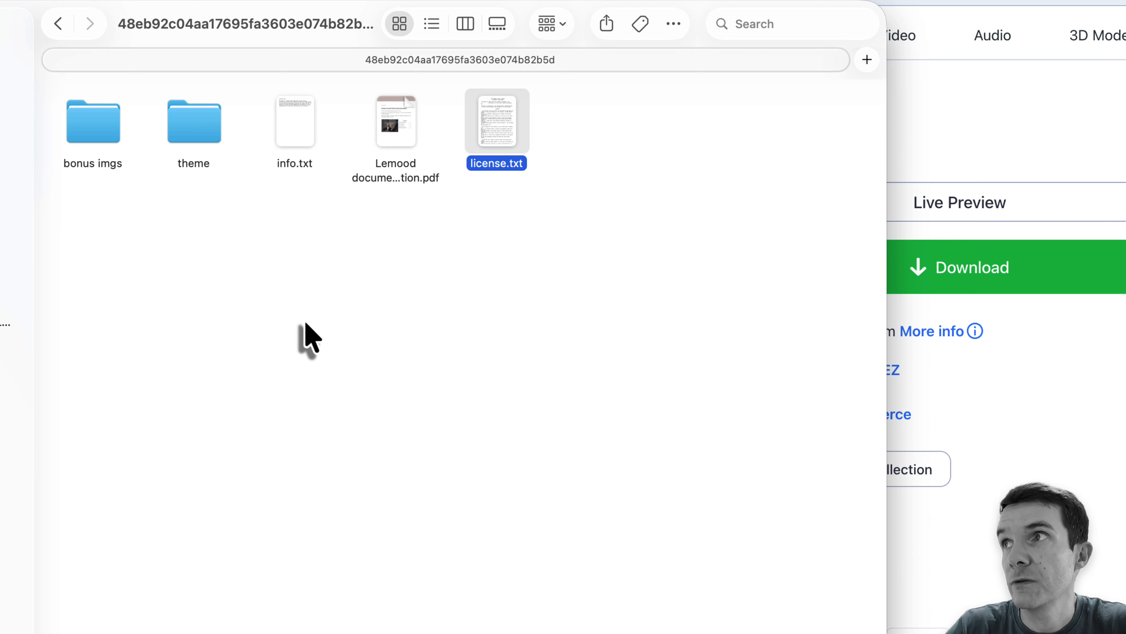
# - Open Lemood documentation.pdf and read from the technical requirements through the theme installation instructions
pyautogui.moveTo(378, 140)
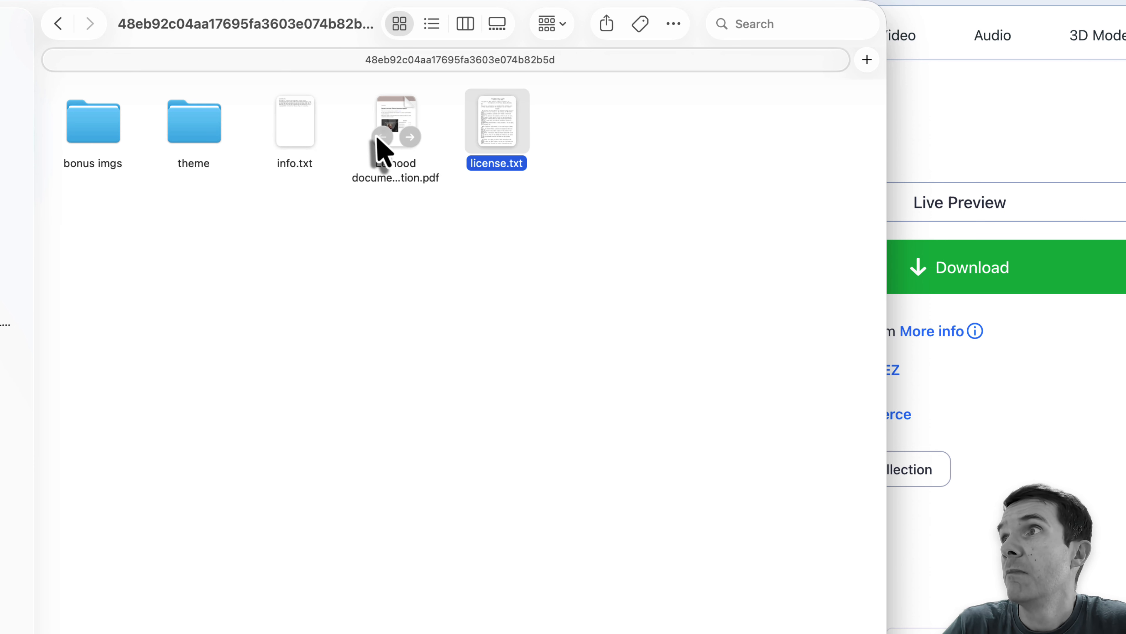
pyautogui.doubleClick(395, 118)
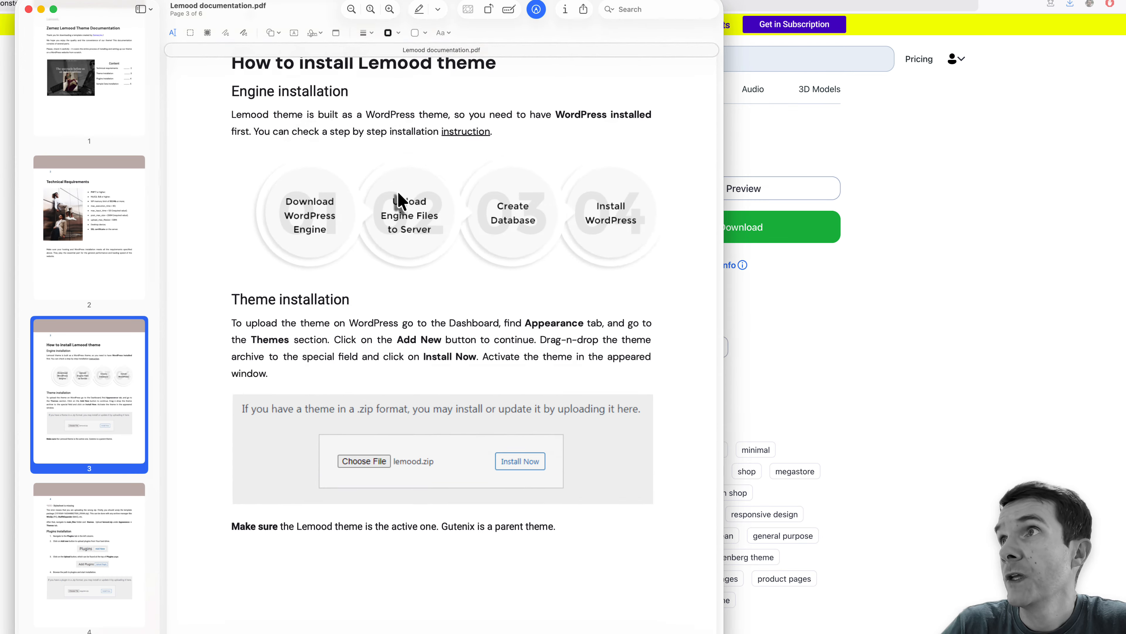
pyautogui.scroll(20, 397, 201)
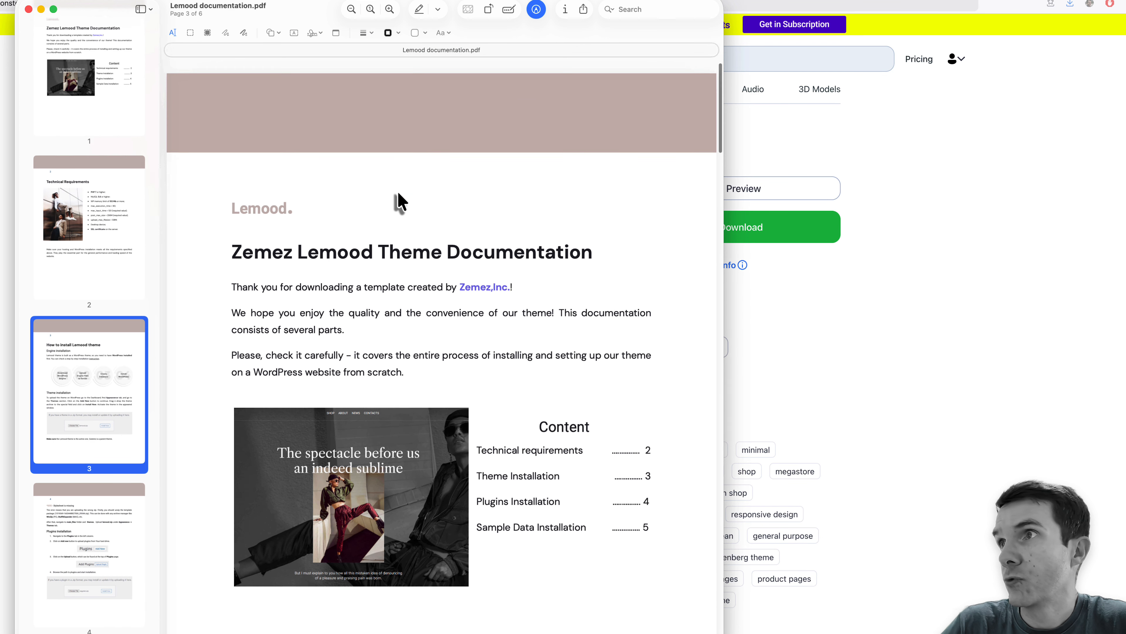
pyautogui.scroll(-5, 396, 201)
pyautogui.scroll(-8, 566, 252)
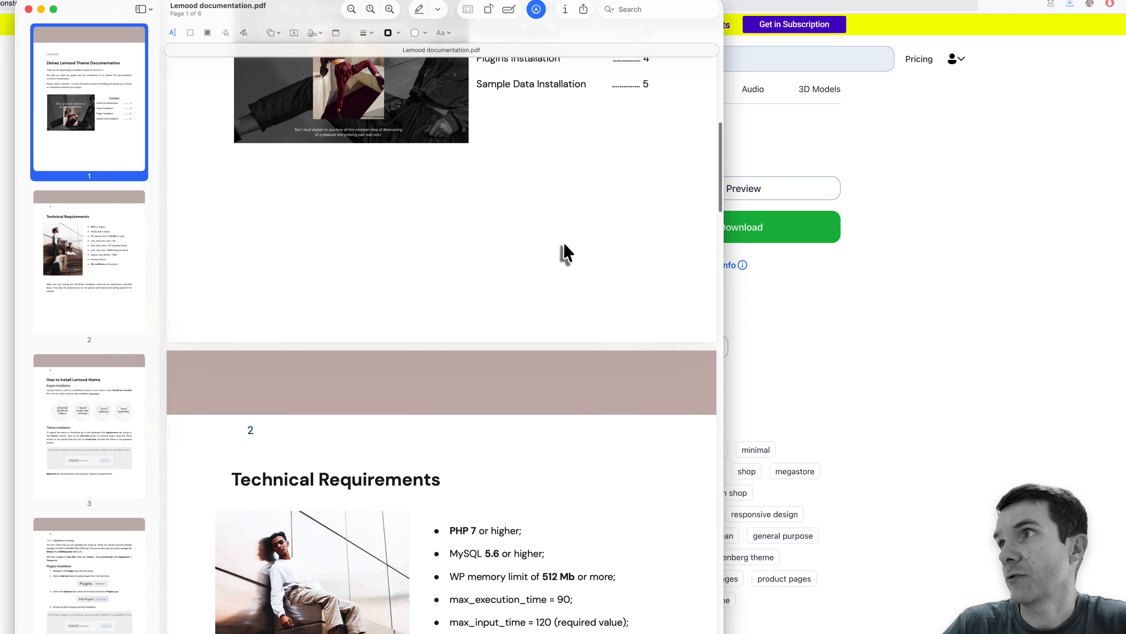
pyautogui.scroll(-15, 566, 252)
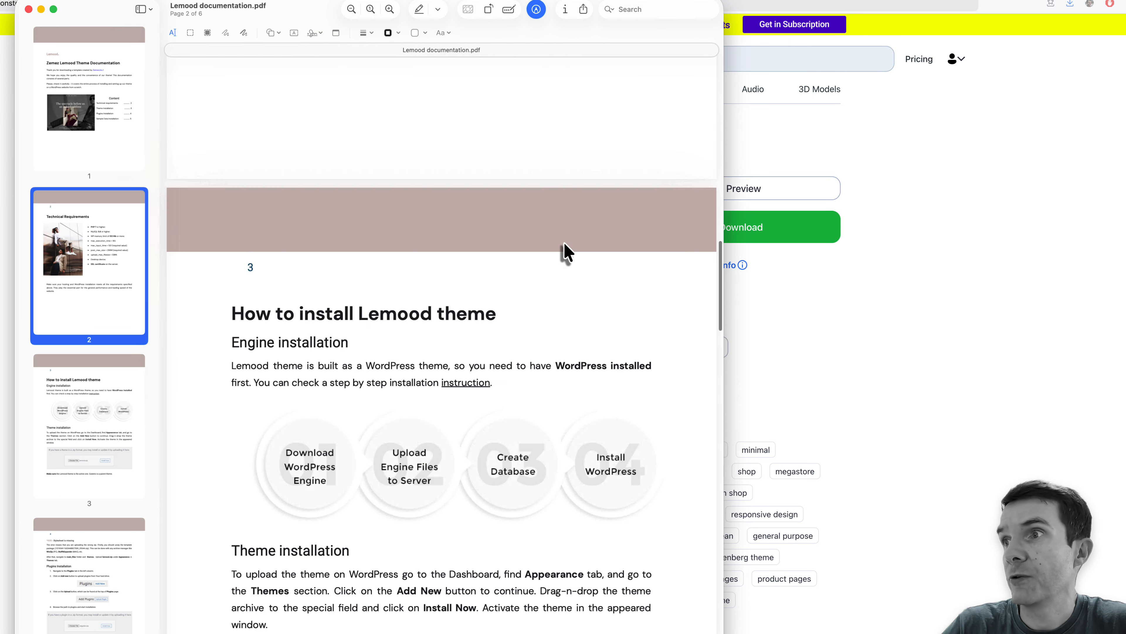
pyautogui.scroll(-6, 566, 252)
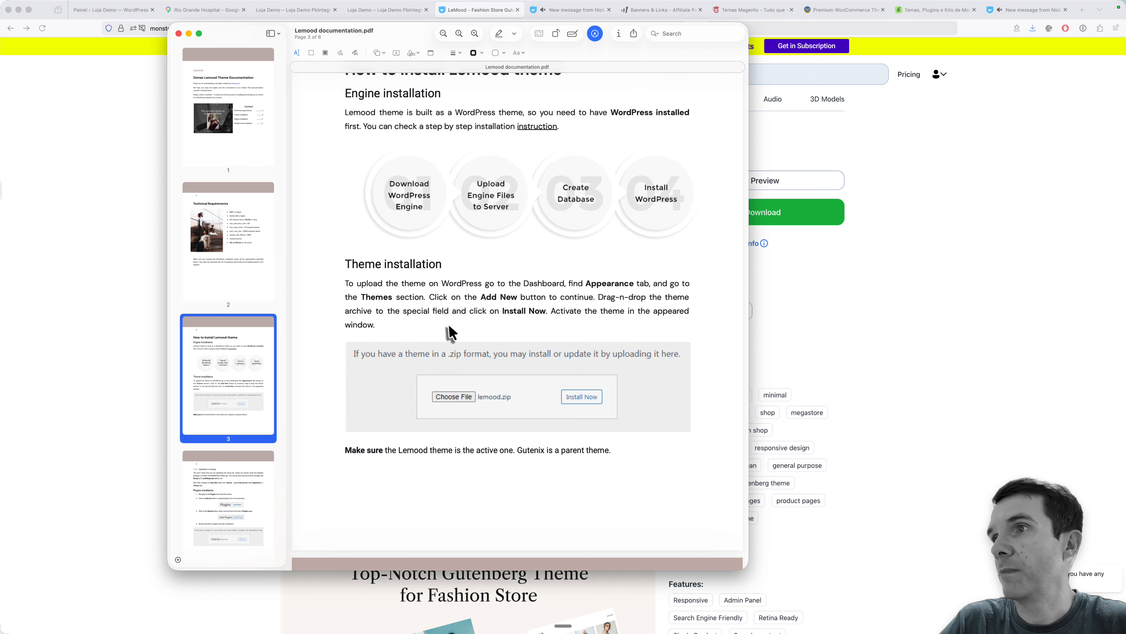
# - Switch to the Loja Demo WordPress admin and open the page for adding a new theme
pyautogui.click(107, 10)
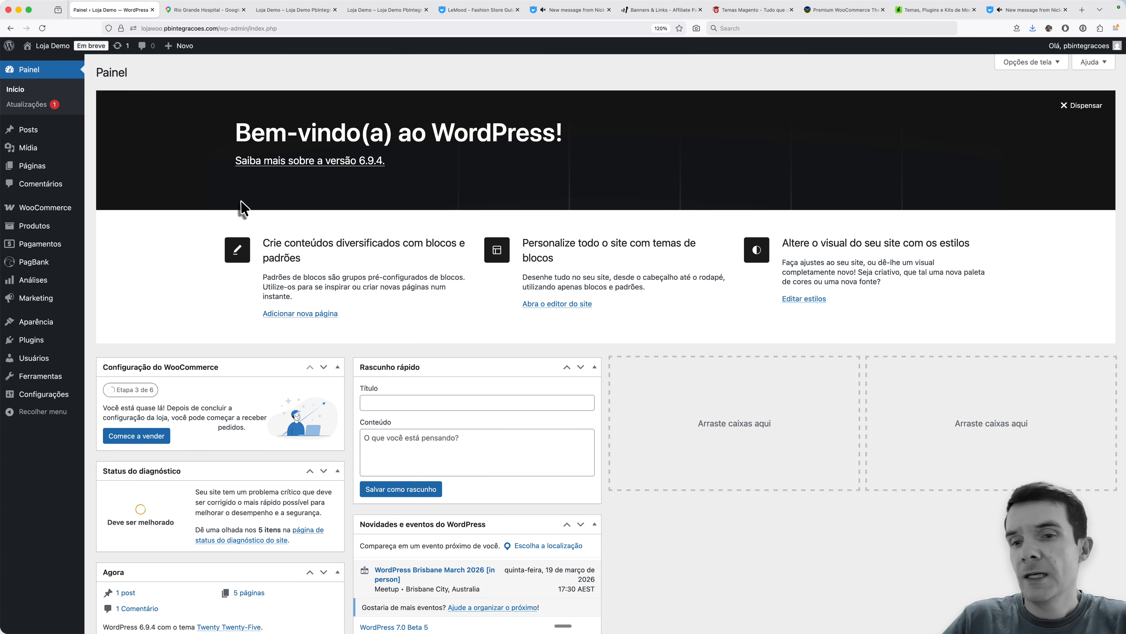
pyautogui.press('super+plus')
pyautogui.press('super+plus')
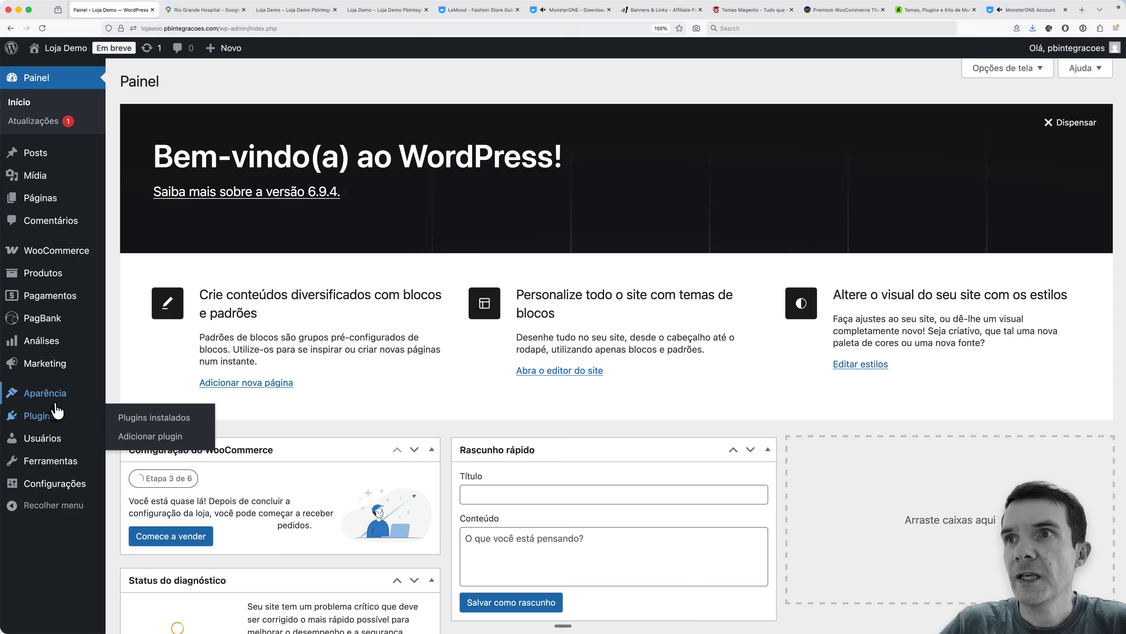
pyautogui.moveTo(44, 393)
pyautogui.click(127, 396)
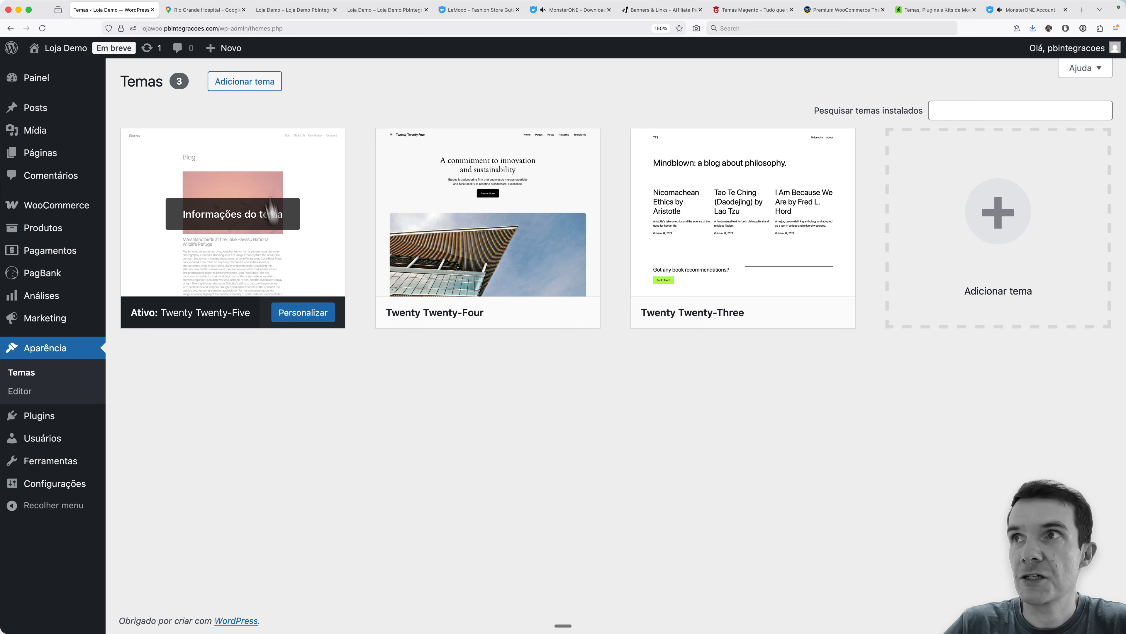
pyautogui.click(250, 86)
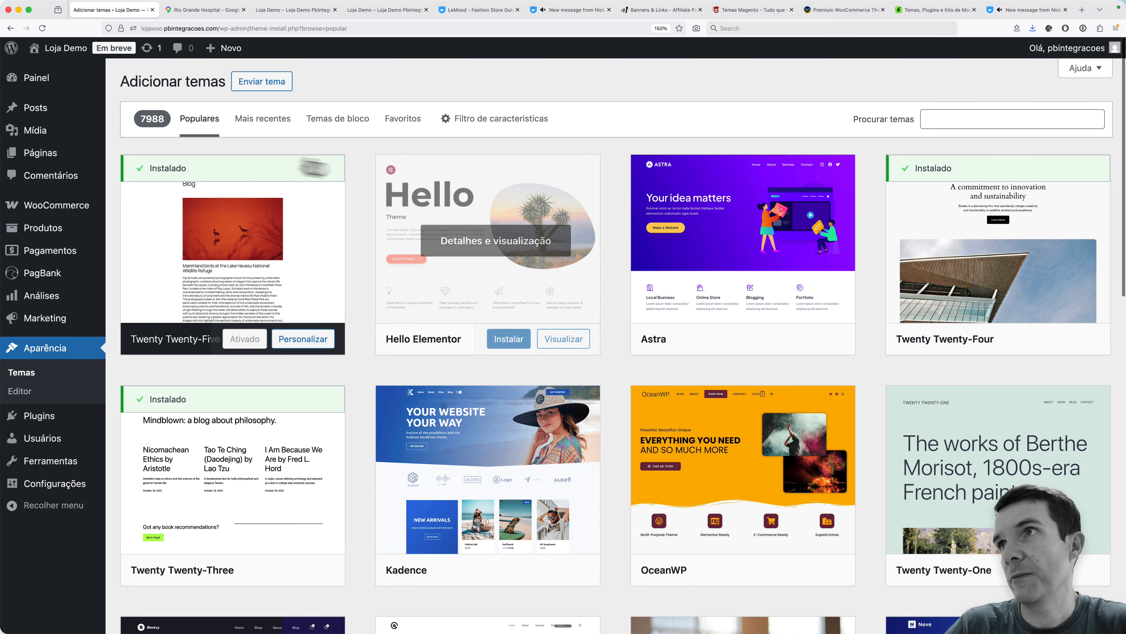
# - Upload lemood.zip as a theme file and install it on the Loja Demo site
pyautogui.scroll(-20, 700, 300)
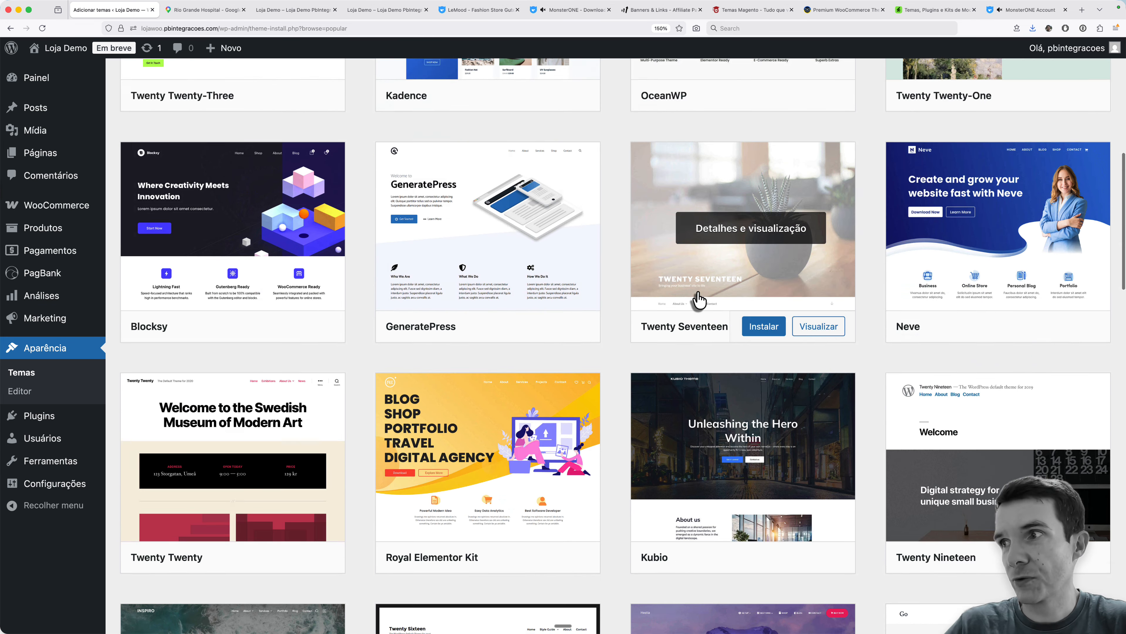
pyautogui.scroll(-20, 700, 300)
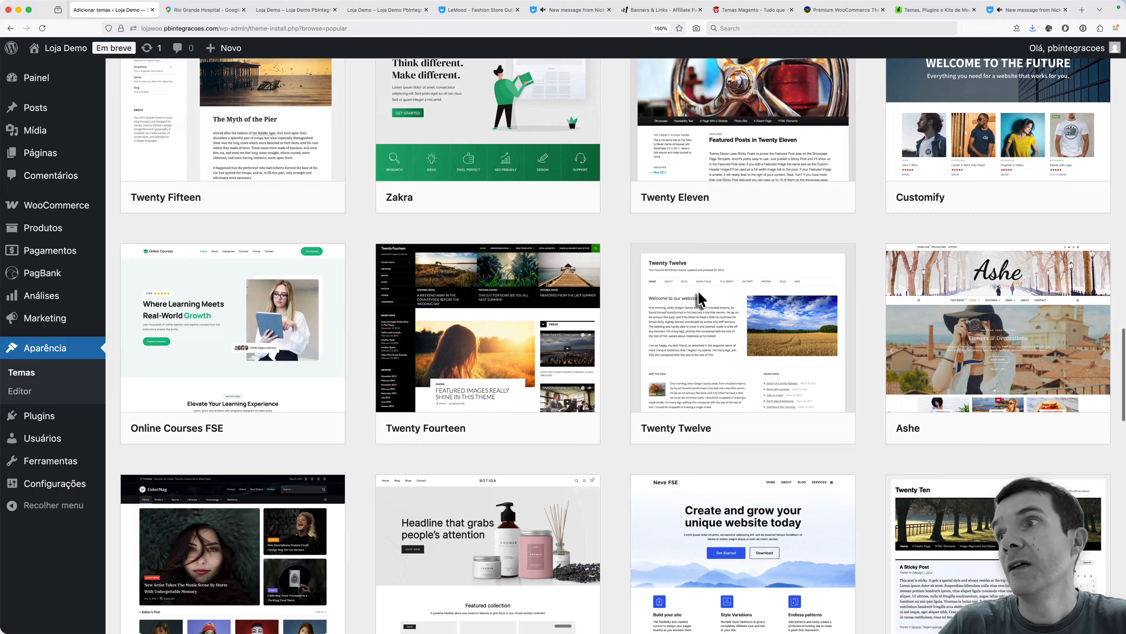
pyautogui.scroll(20, 700, 299)
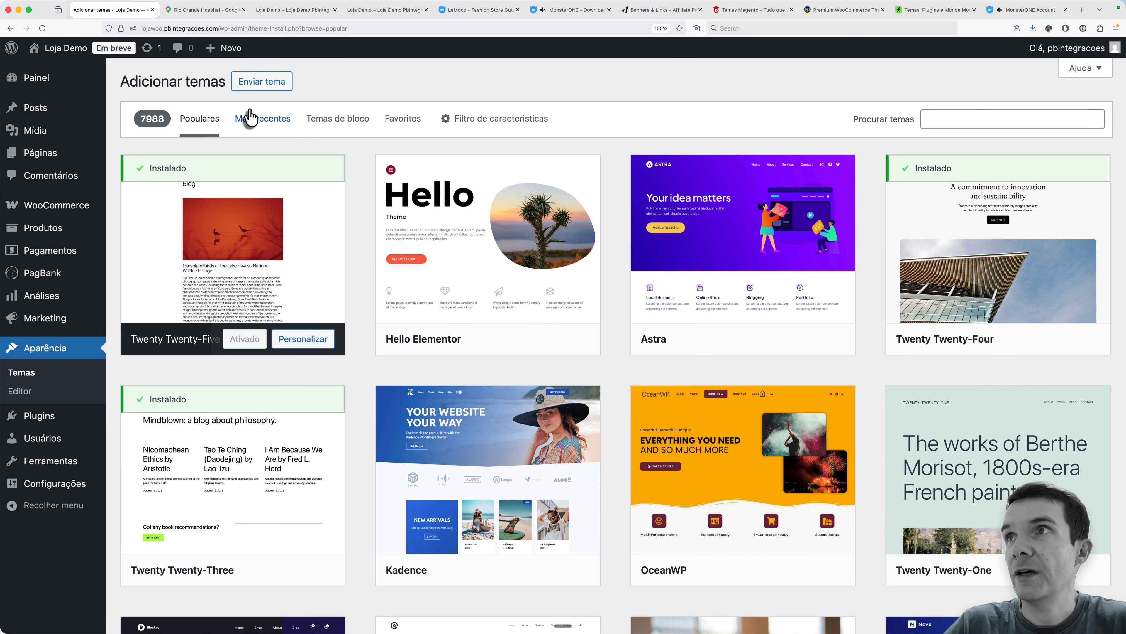
pyautogui.click(257, 84)
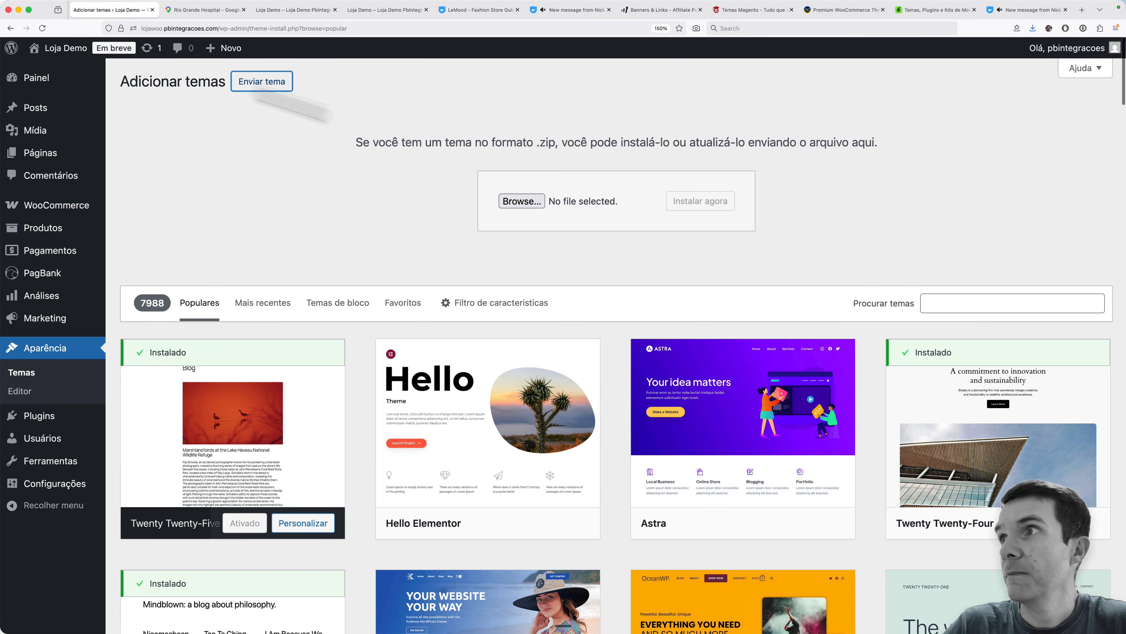
pyautogui.click(522, 202)
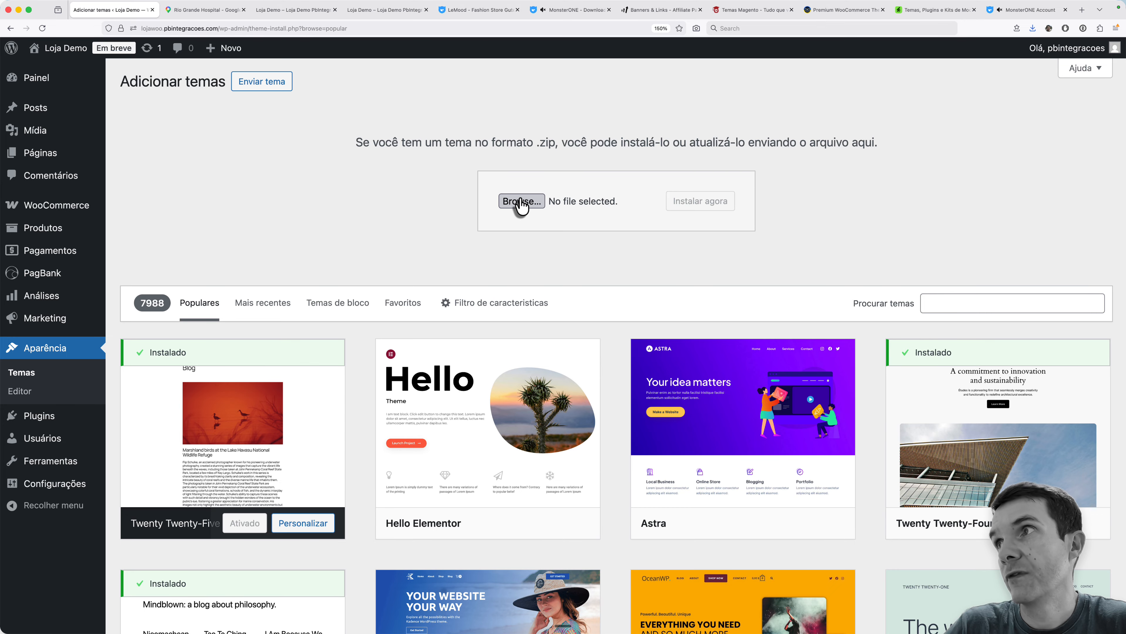
pyautogui.doubleClick(417, 149)
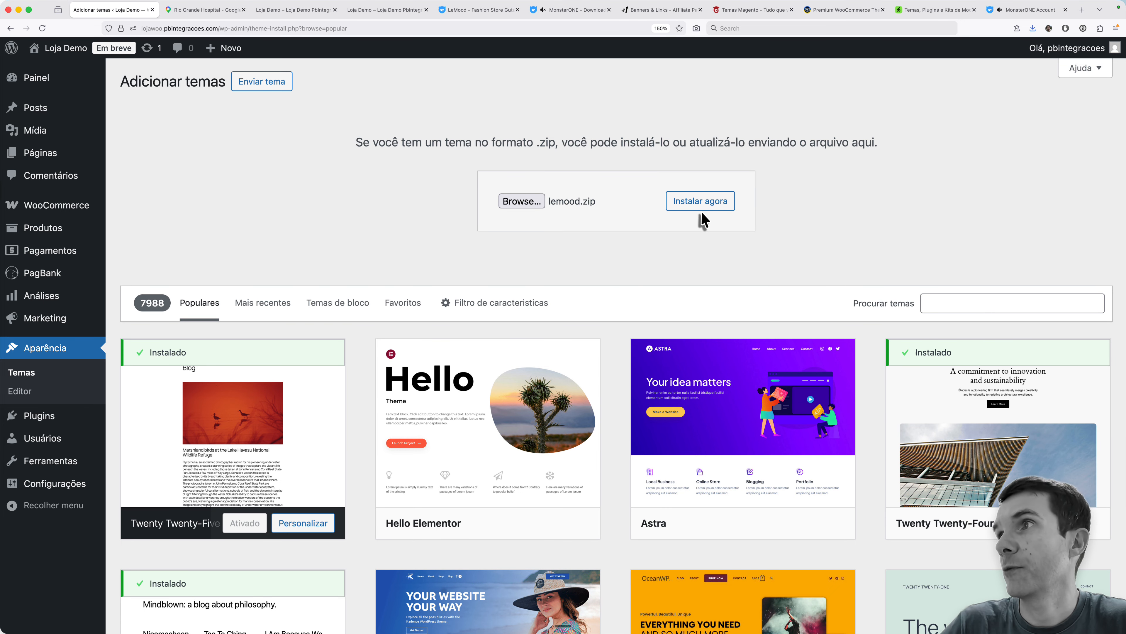
pyautogui.click(701, 209)
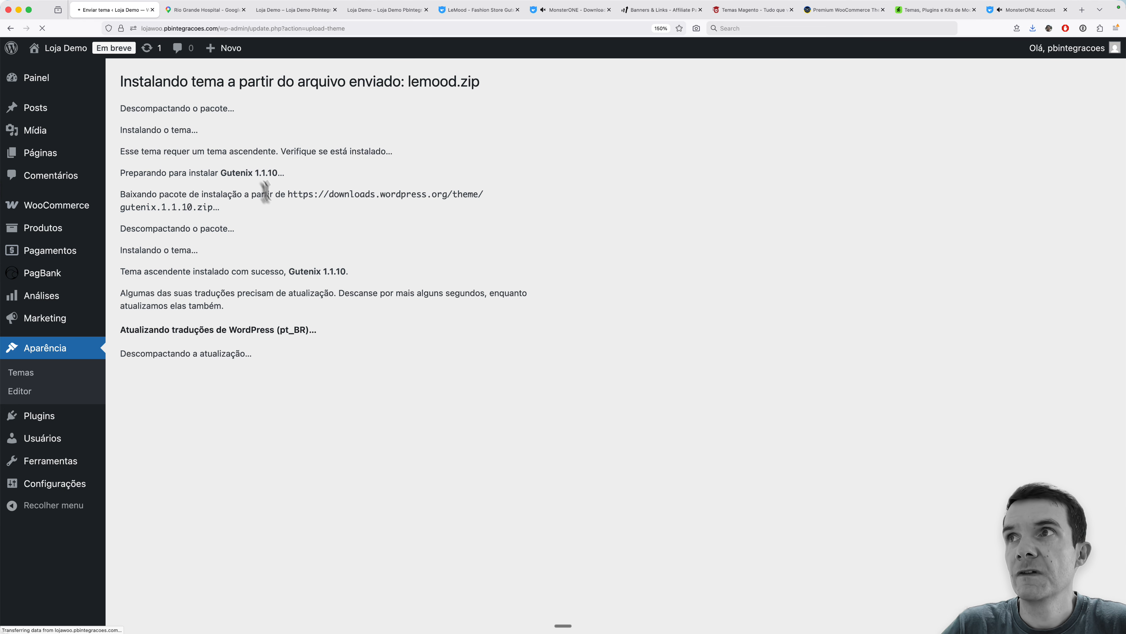
# - Return to the installed themes and activate the Lemood theme
pyautogui.doubleClick(231, 173)
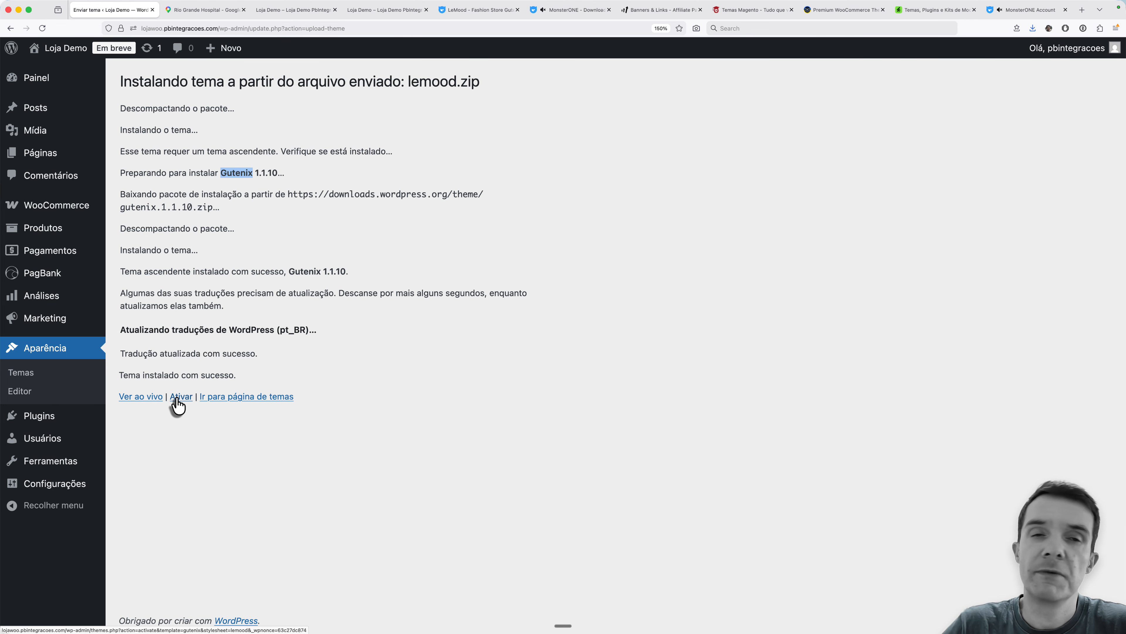
pyautogui.click(28, 375)
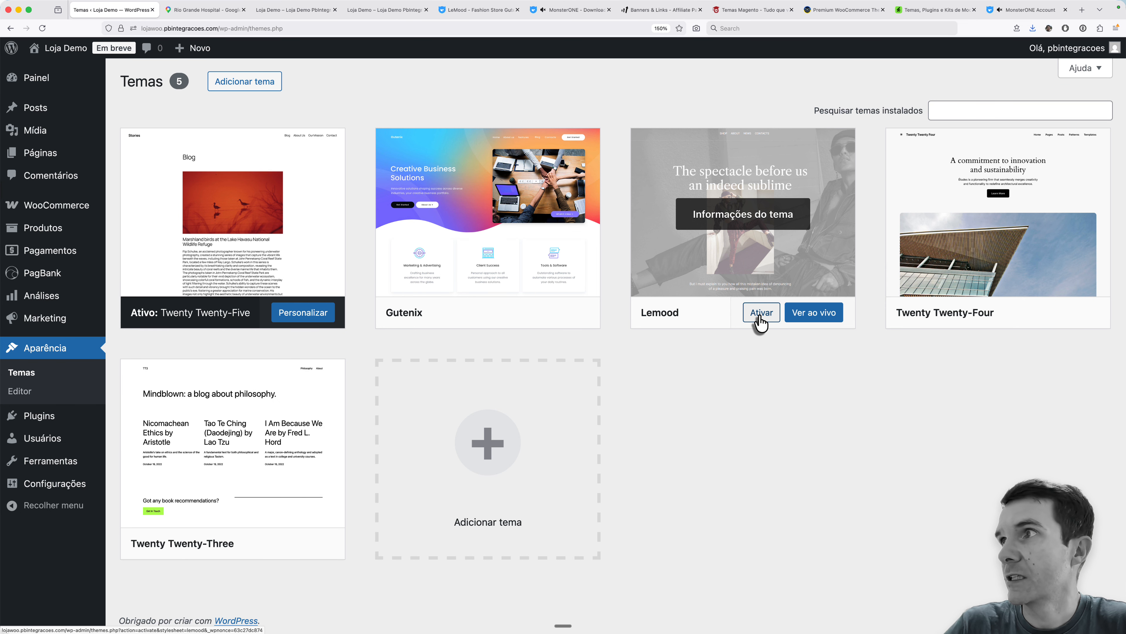
pyautogui.click(761, 313)
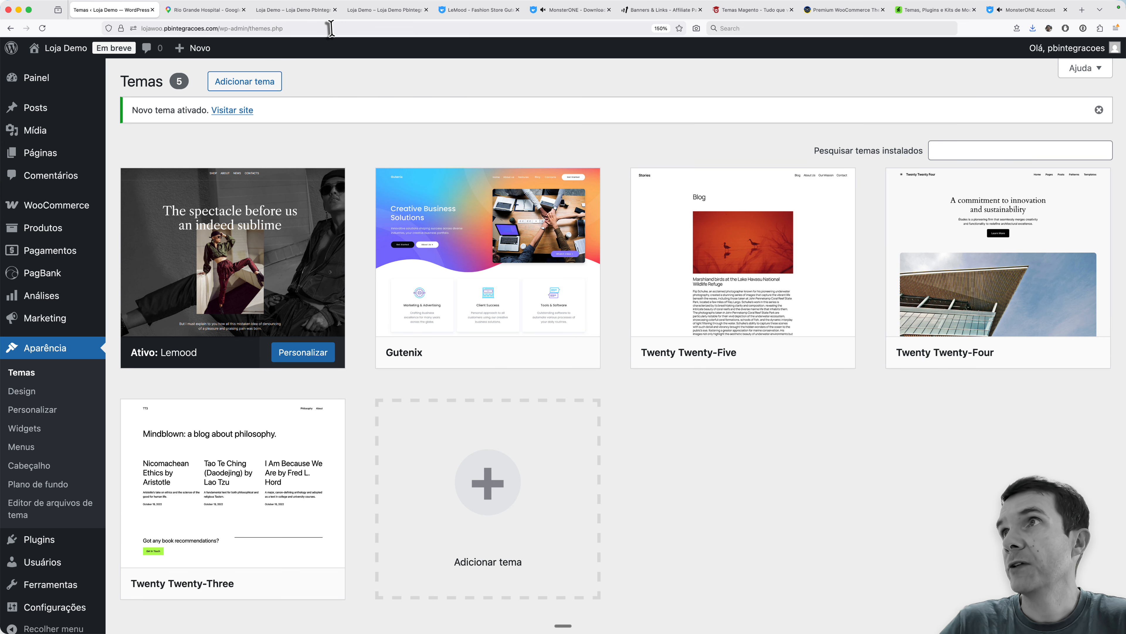
# - Reload the Loja Demo storefront to view the new theme, and open its /loja/ page
pyautogui.click(380, 11)
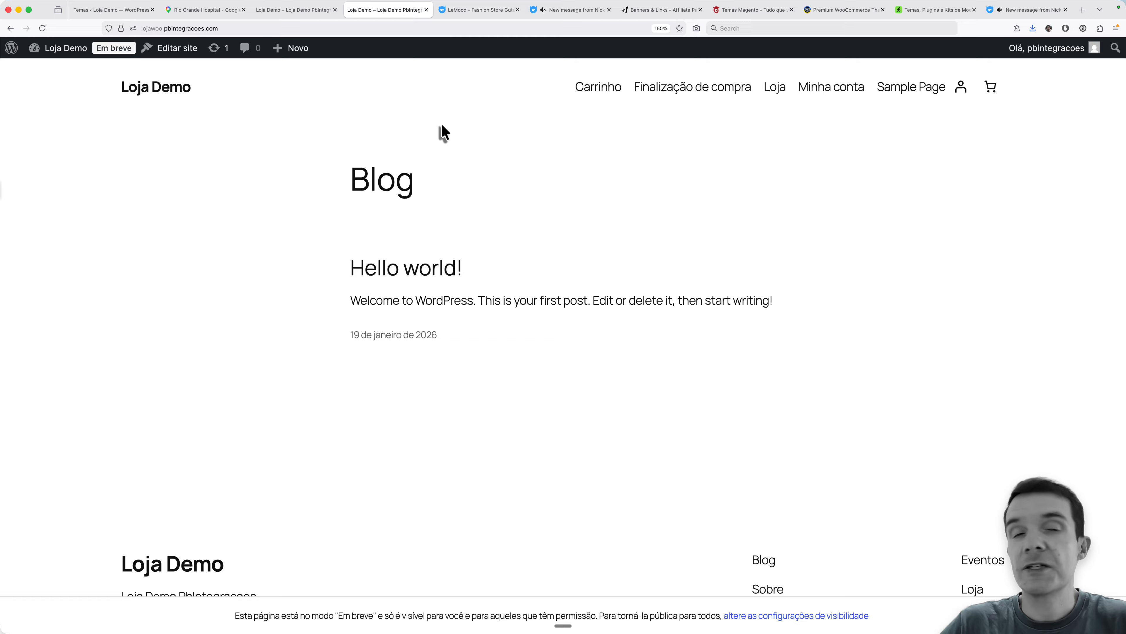
pyautogui.click(43, 28)
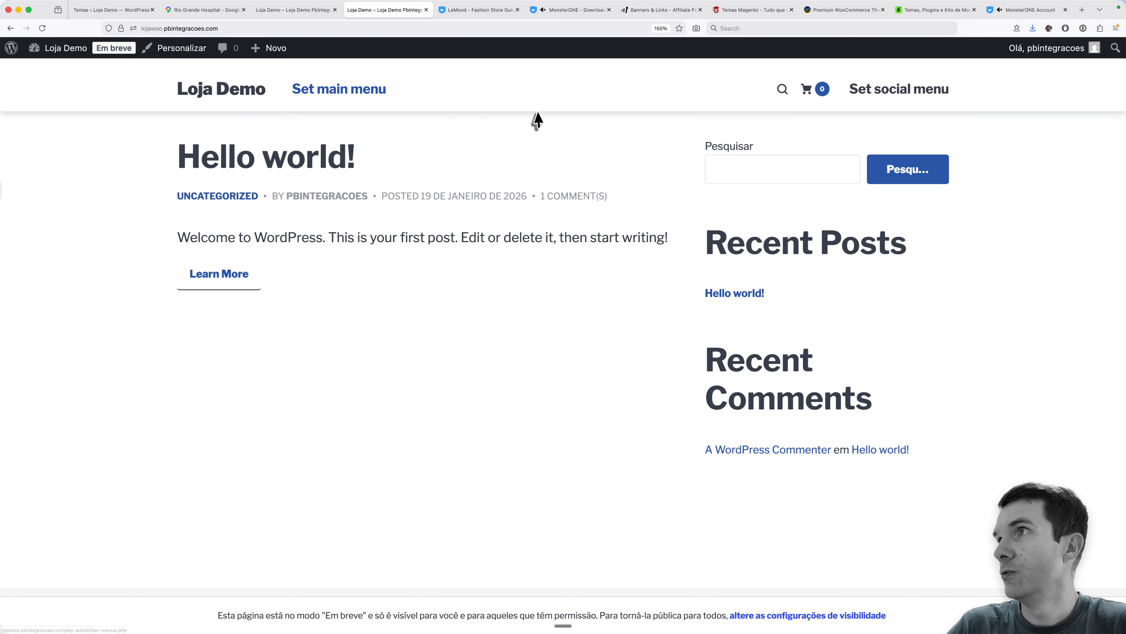
pyautogui.click(296, 28)
pyautogui.click(296, 30)
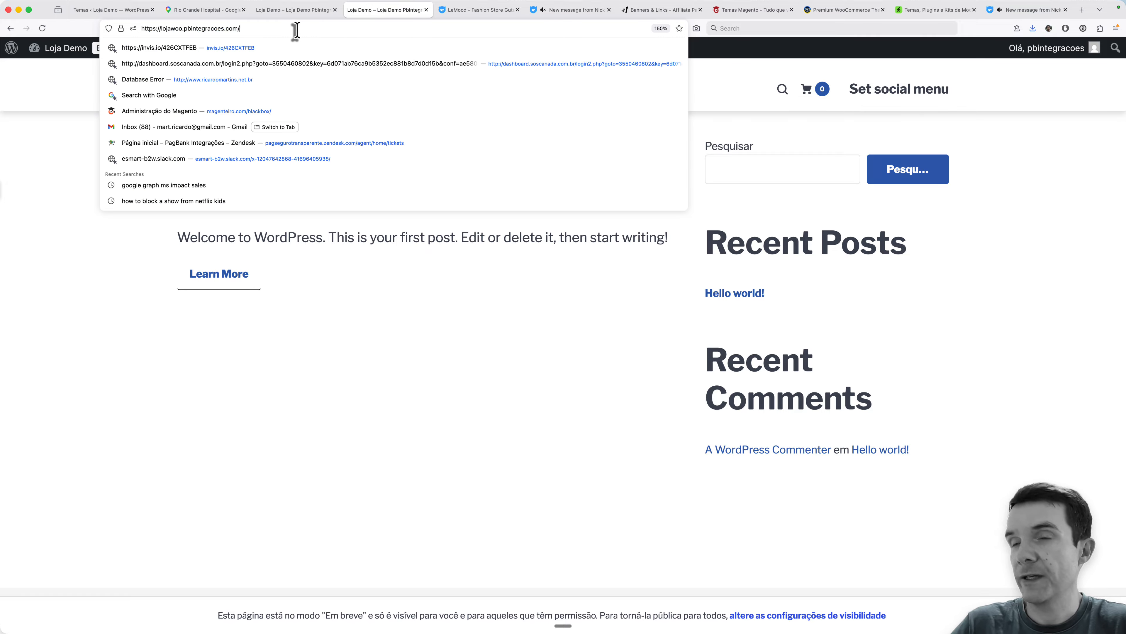
pyautogui.write('loja/')
pyautogui.press('Return')
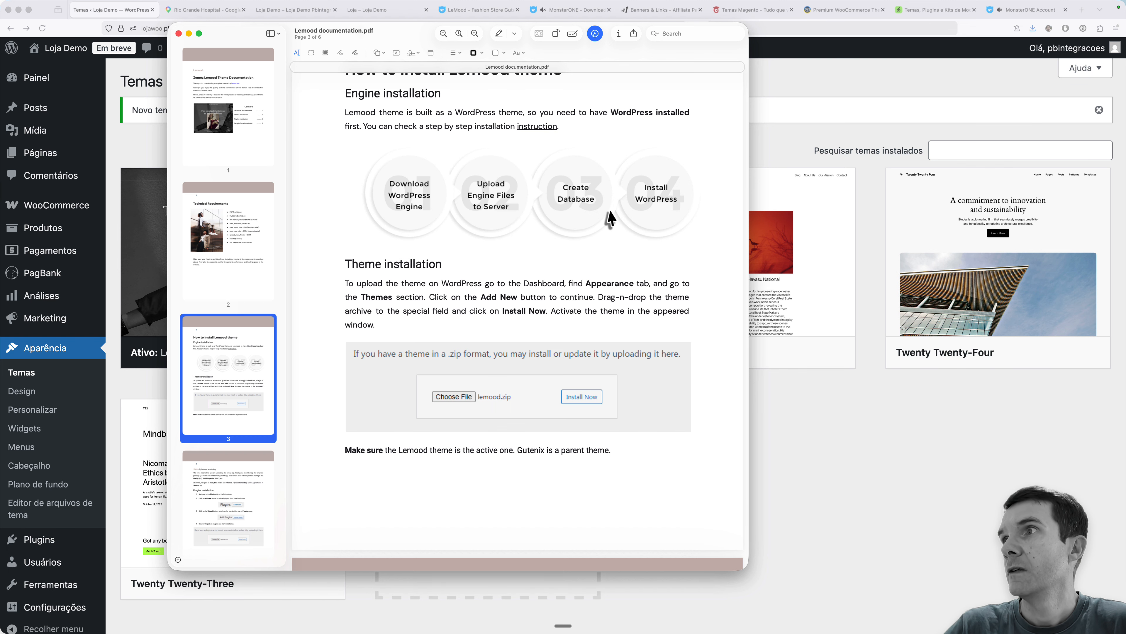
# - Check the plugin installation instructions in the Lemood documentation, and open the WordPress page for adding a plugin
pyautogui.scroll(-10, 665, 224)
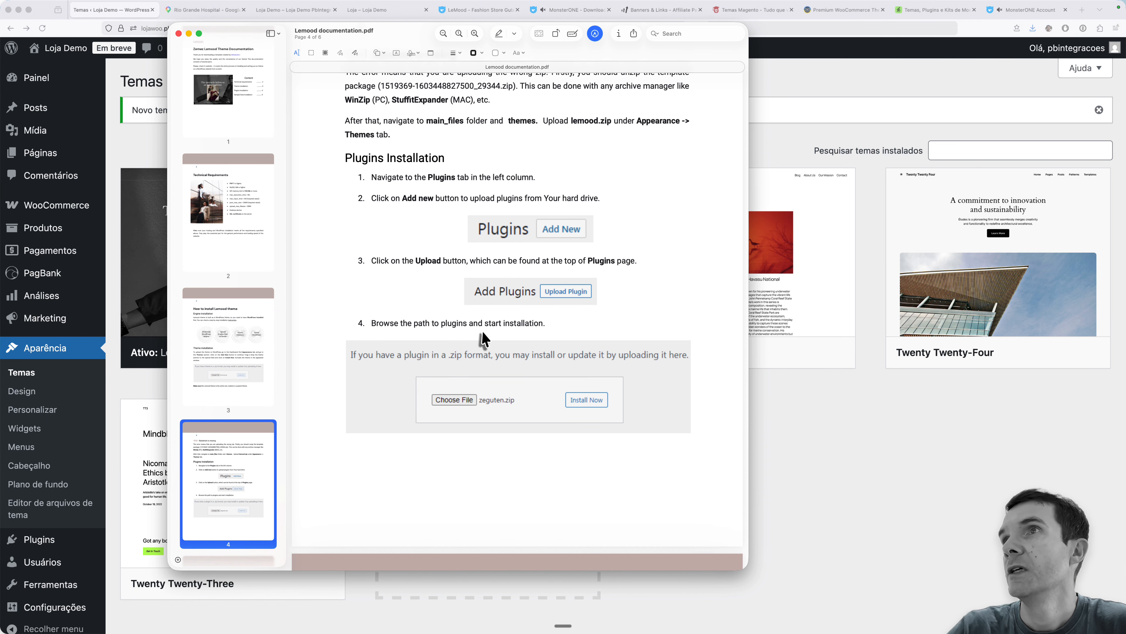
pyautogui.click(135, 153)
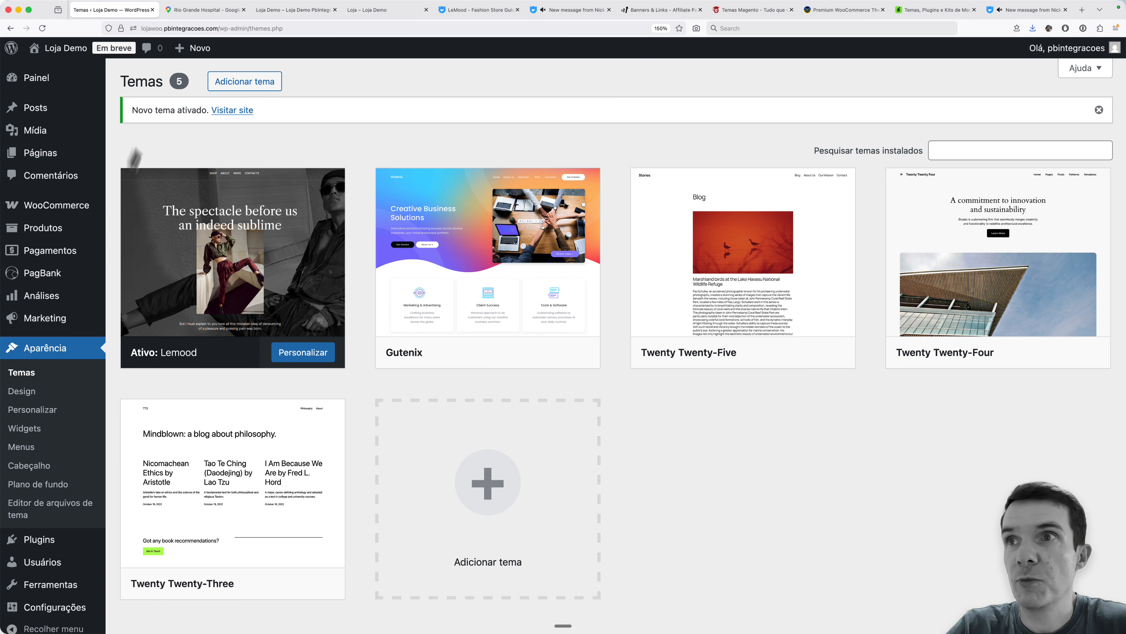
pyautogui.moveTo(51, 540)
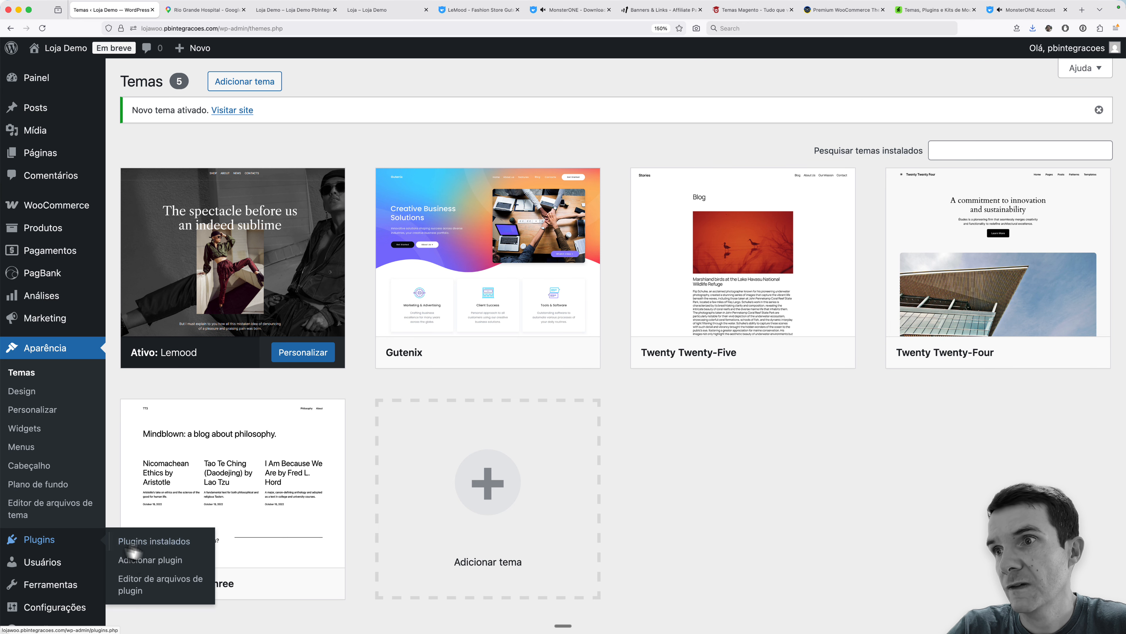
pyautogui.click(143, 562)
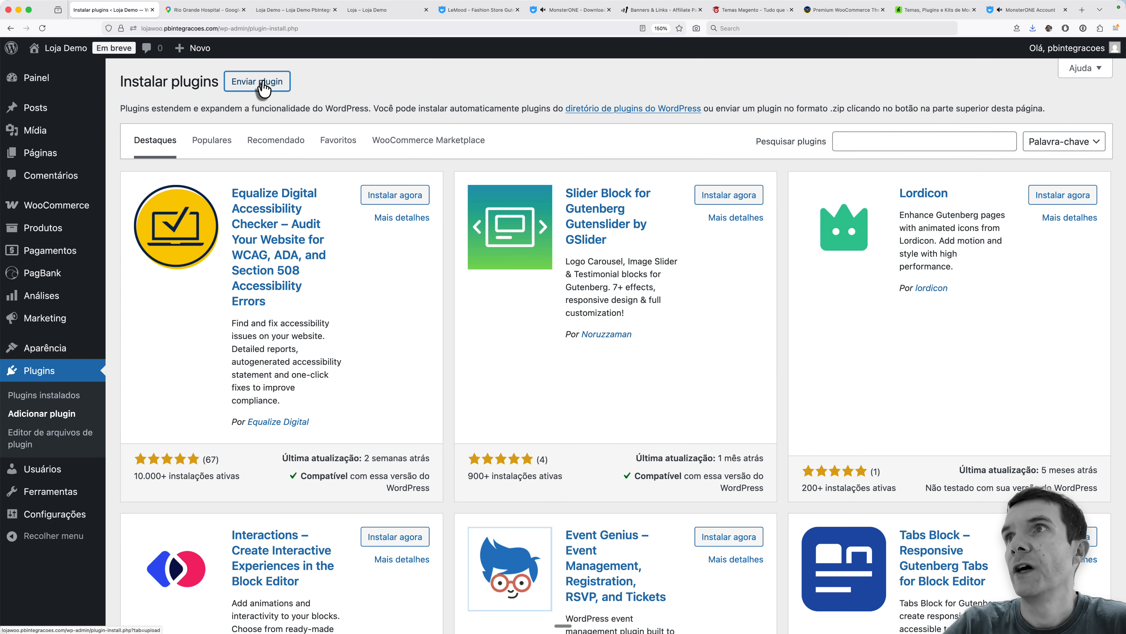
# - Upload zeguten.zip from the theme package's plugins folder and install it as a plugin
pyautogui.click(261, 84)
pyautogui.click(521, 201)
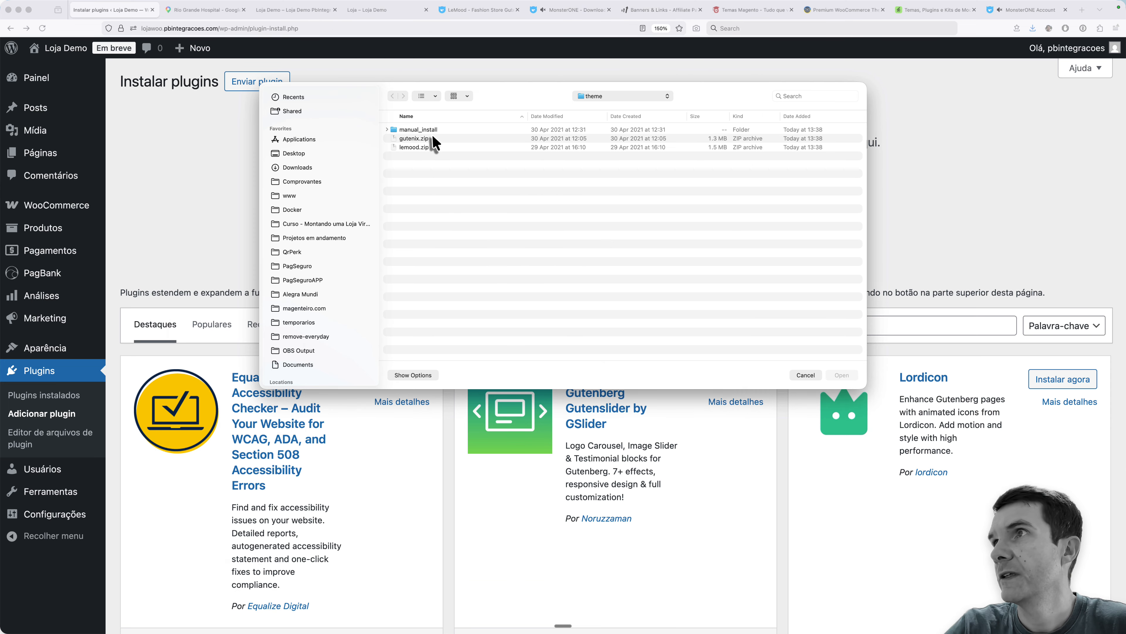
pyautogui.doubleClick(418, 155)
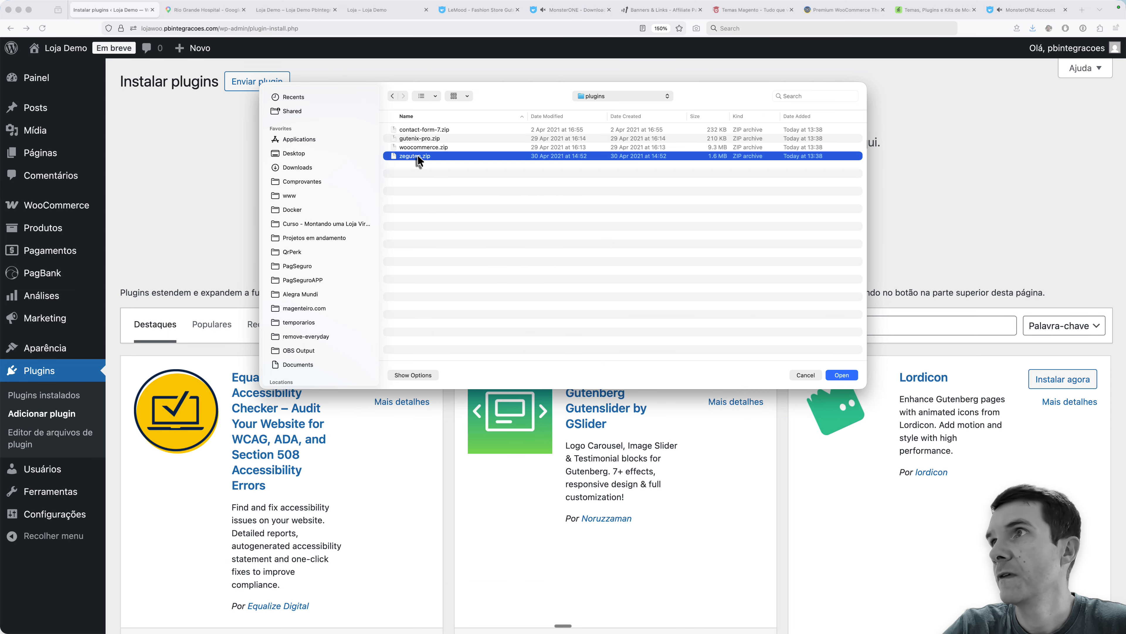
pyautogui.click(673, 214)
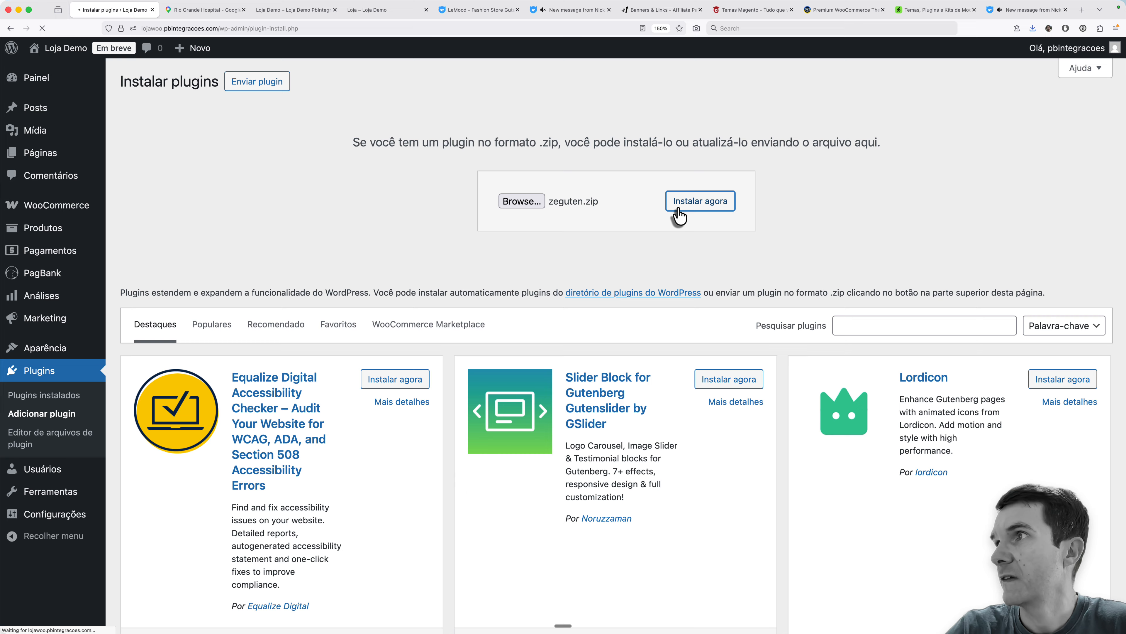
# - Read the documentation up to the Sample Data Installation section, and activate the uploaded ZeGuten plugin in WordPress
pyautogui.press('super+Tab')
pyautogui.scroll(-10, 651, 233)
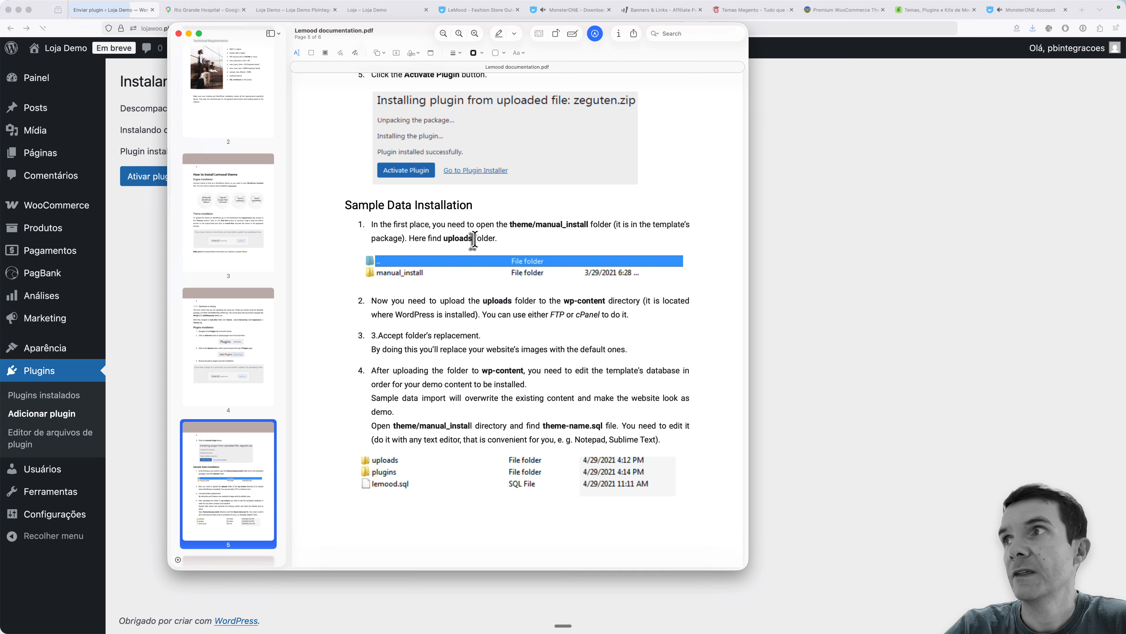
pyautogui.scroll(-2, 502, 291)
pyautogui.scroll(-1, 503, 291)
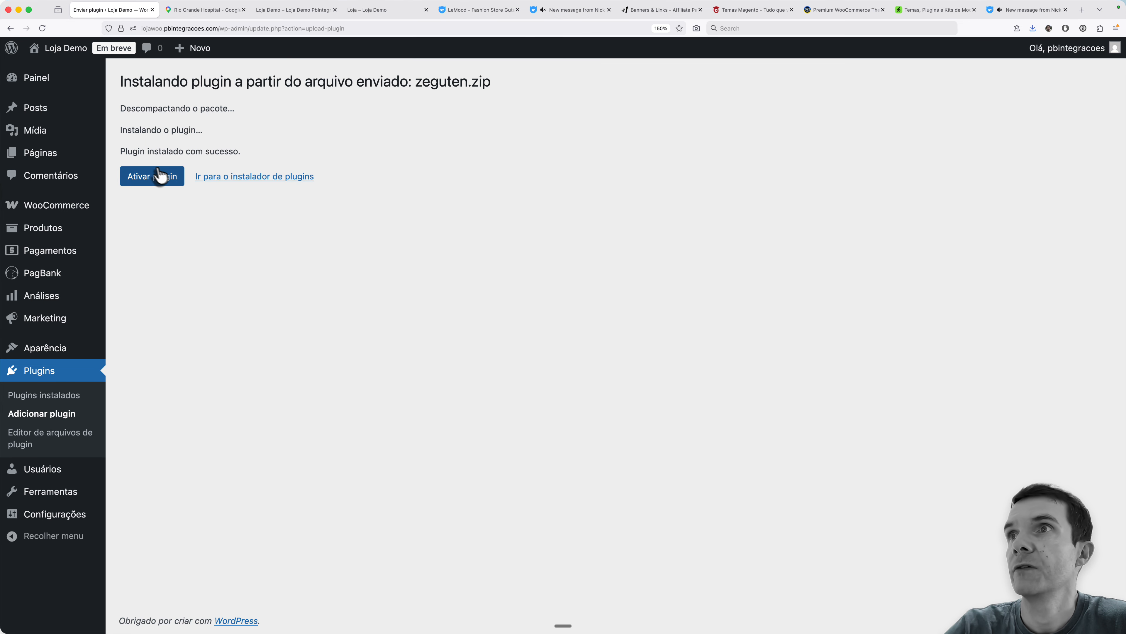
pyautogui.click(155, 177)
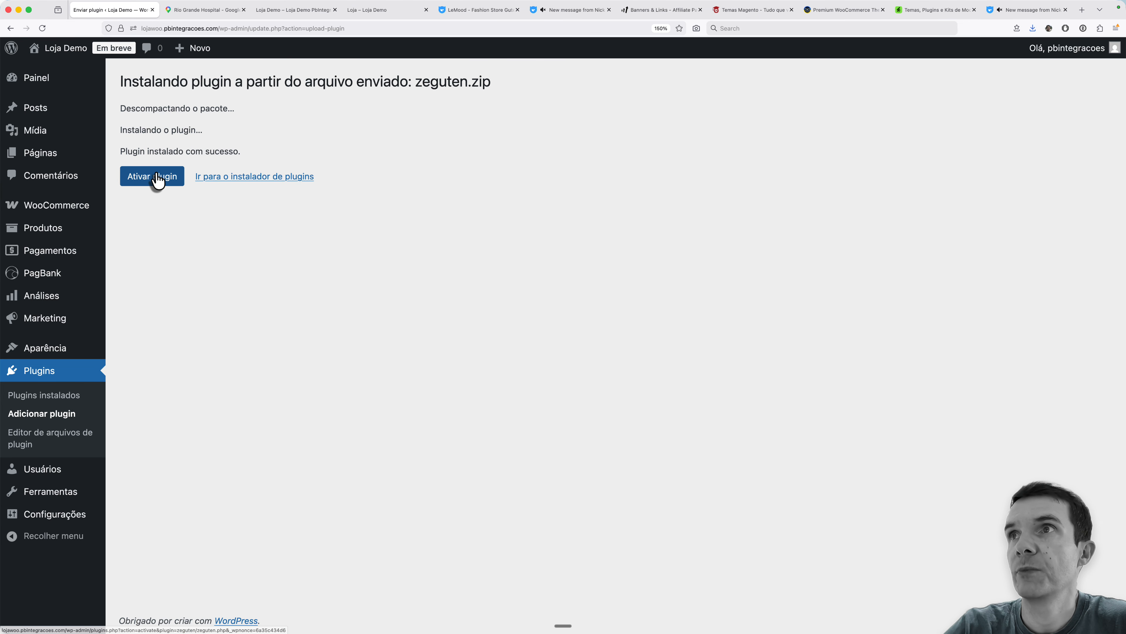
pyautogui.click(155, 176)
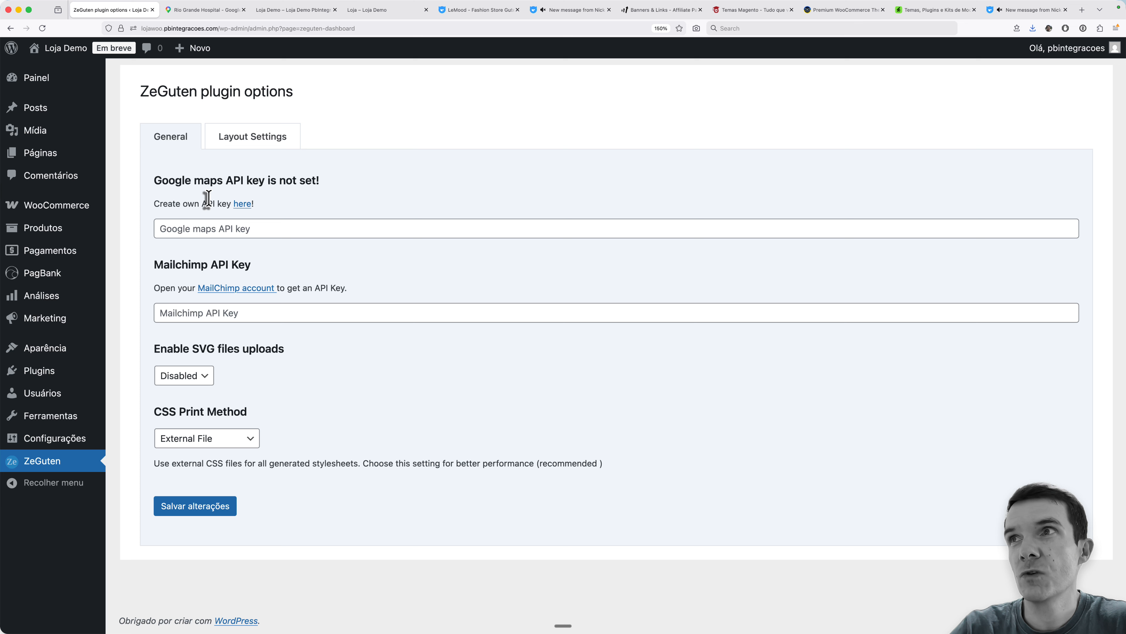
# - Review the Google Maps and Mailchimp API key fields in the ZeGuten options, and set SVG file uploads to Enabled
pyautogui.click(238, 235)
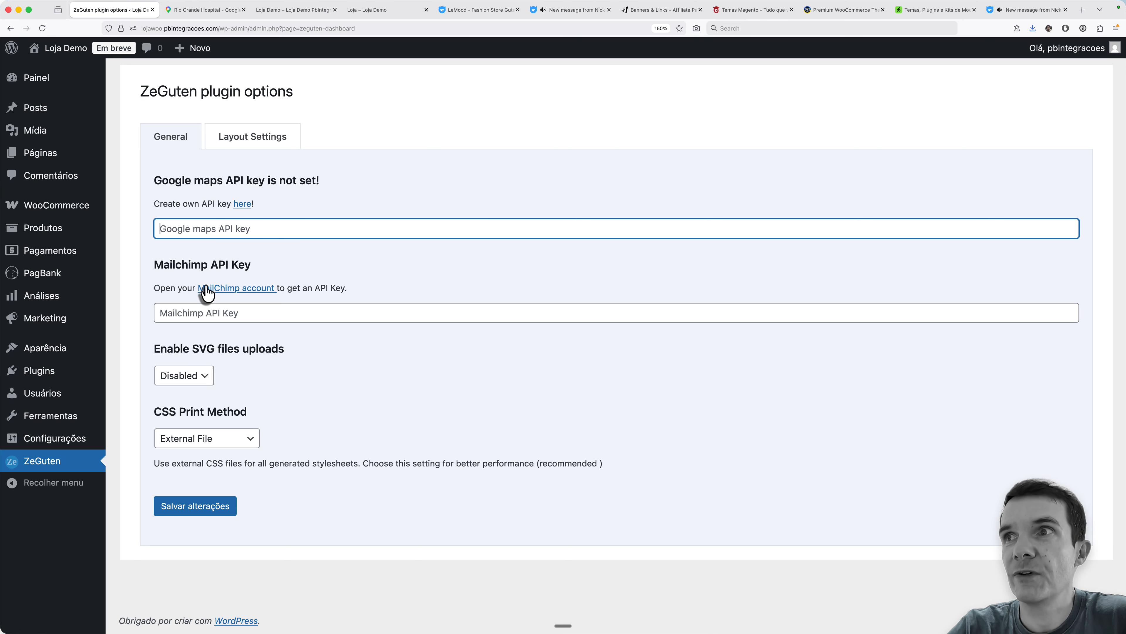
pyautogui.click(187, 314)
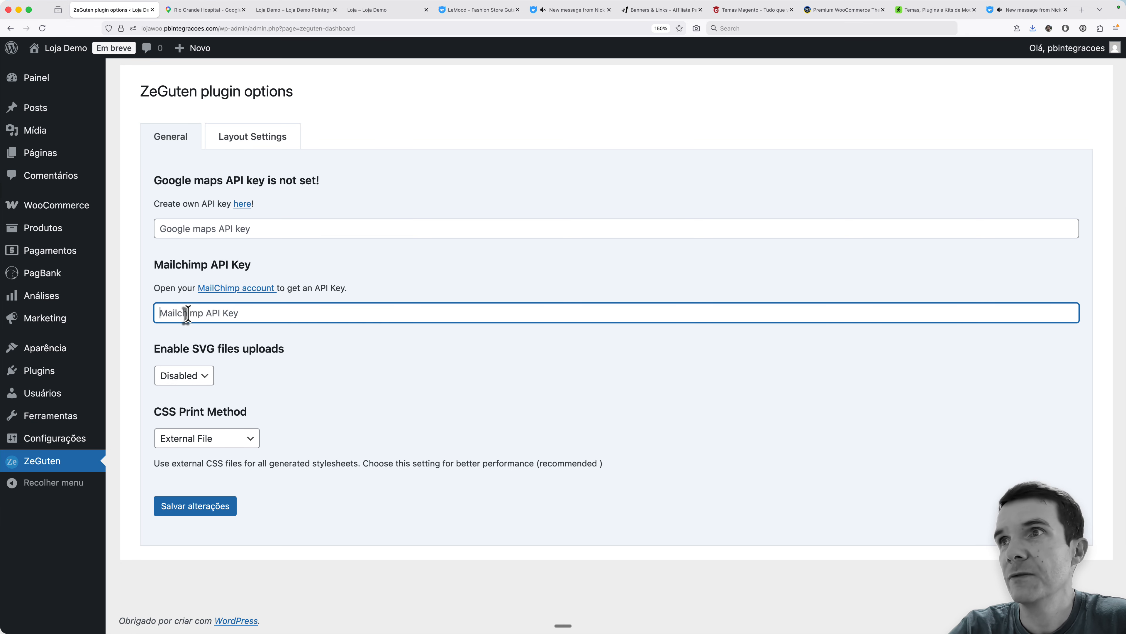
pyautogui.doubleClick(187, 263)
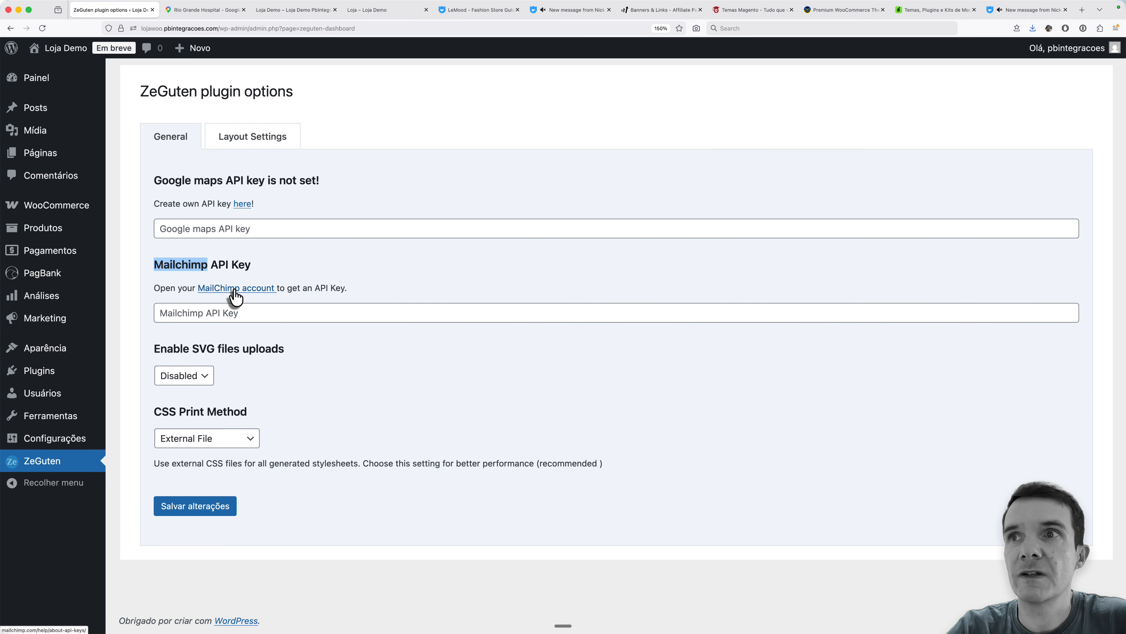
pyautogui.doubleClick(198, 349)
pyautogui.click(204, 378)
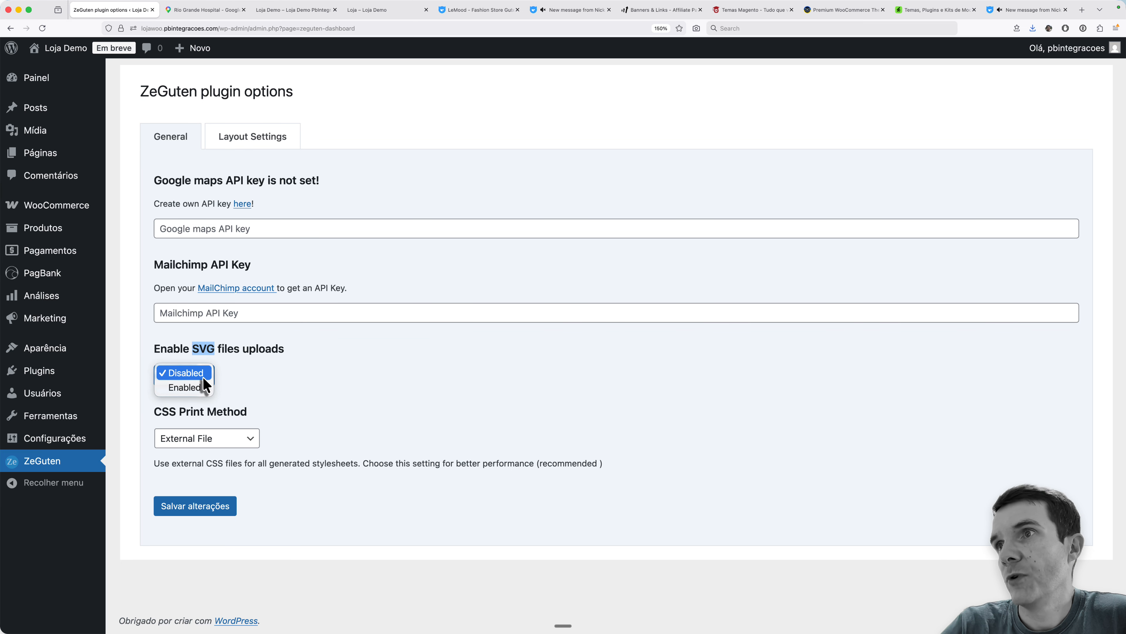
pyautogui.click(195, 388)
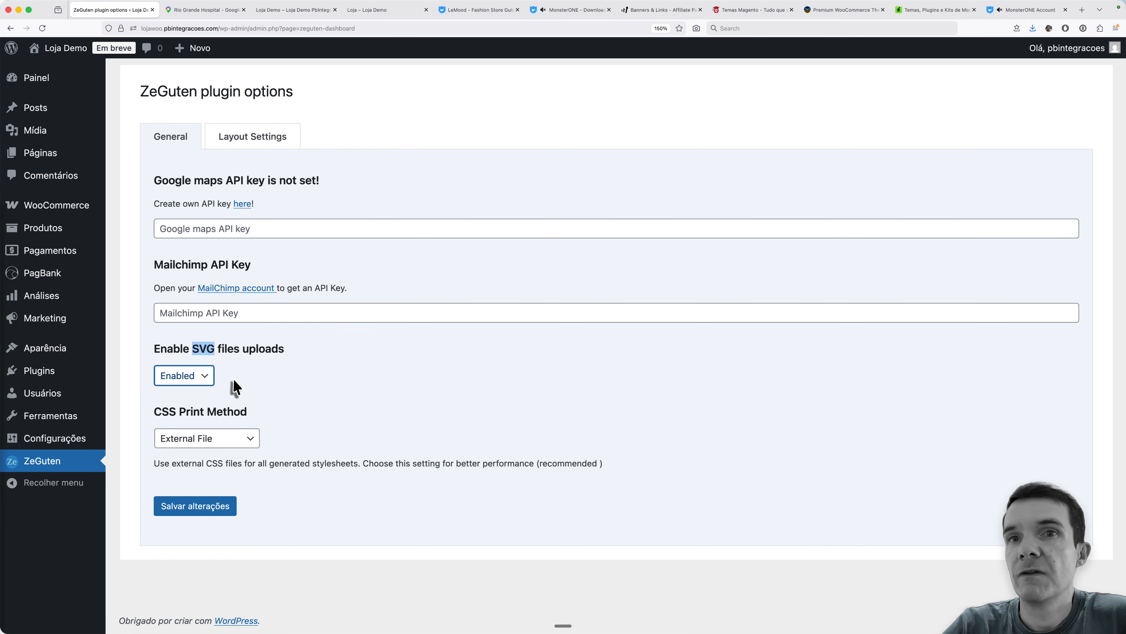
pyautogui.click(265, 380)
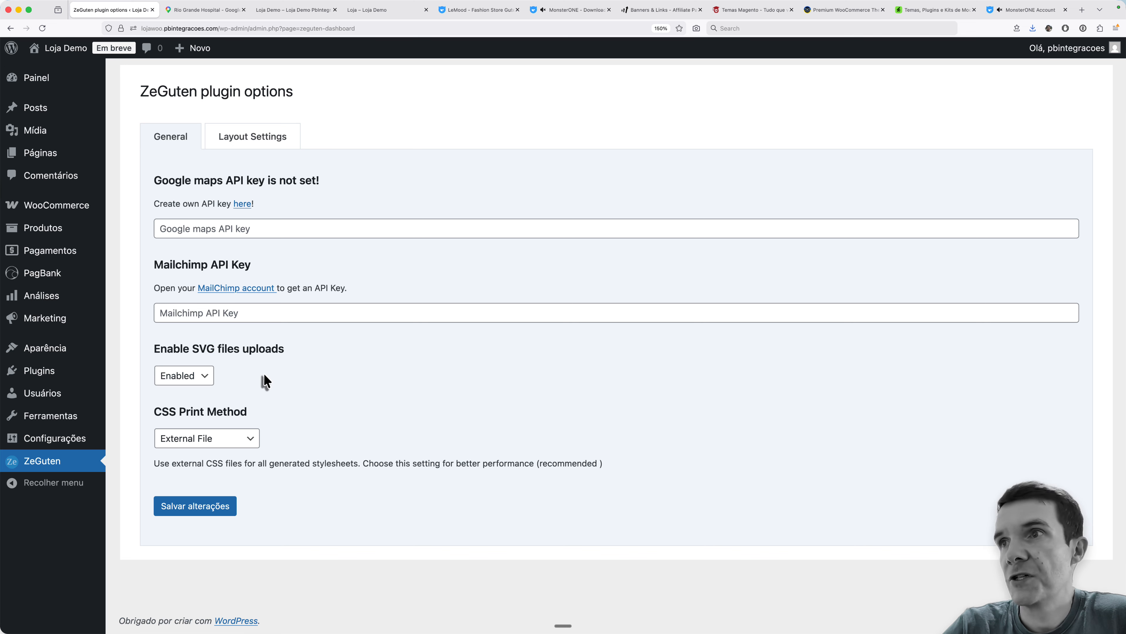
# - Review the CSS Print Method choices, keeping External File, and view ZeGuten's layout settings
pyautogui.click(248, 439)
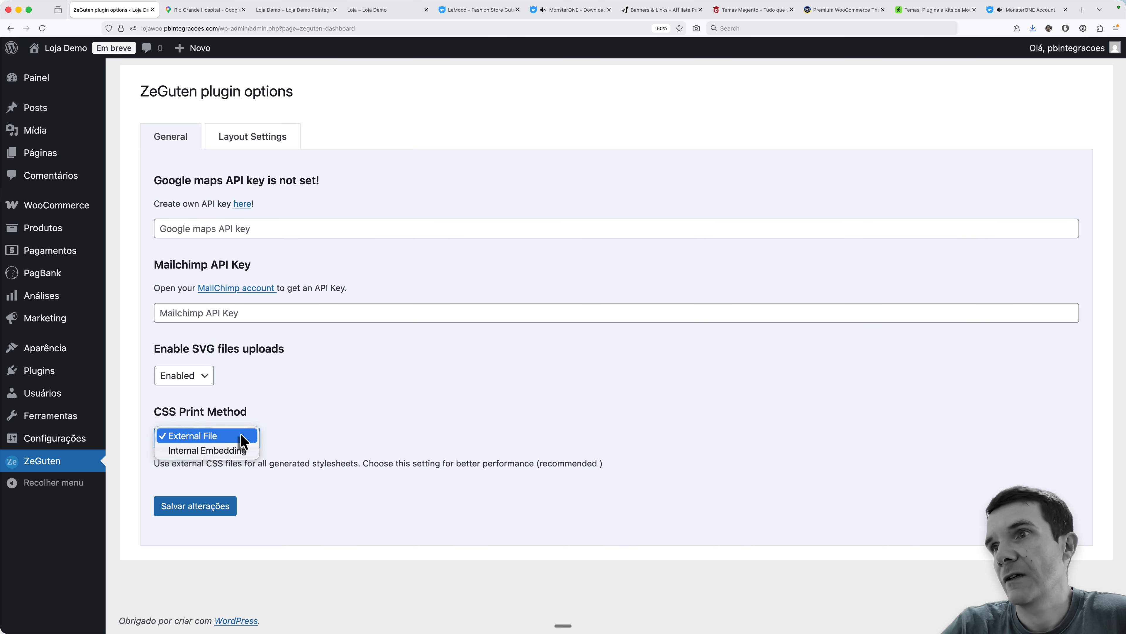
pyautogui.click(280, 432)
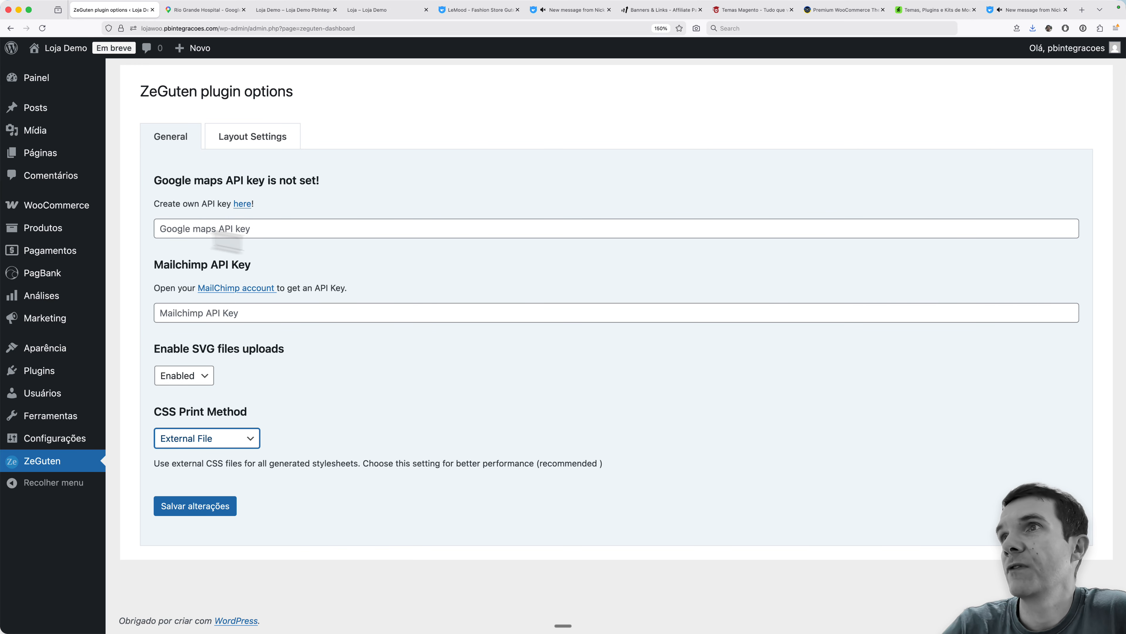
pyautogui.click(252, 142)
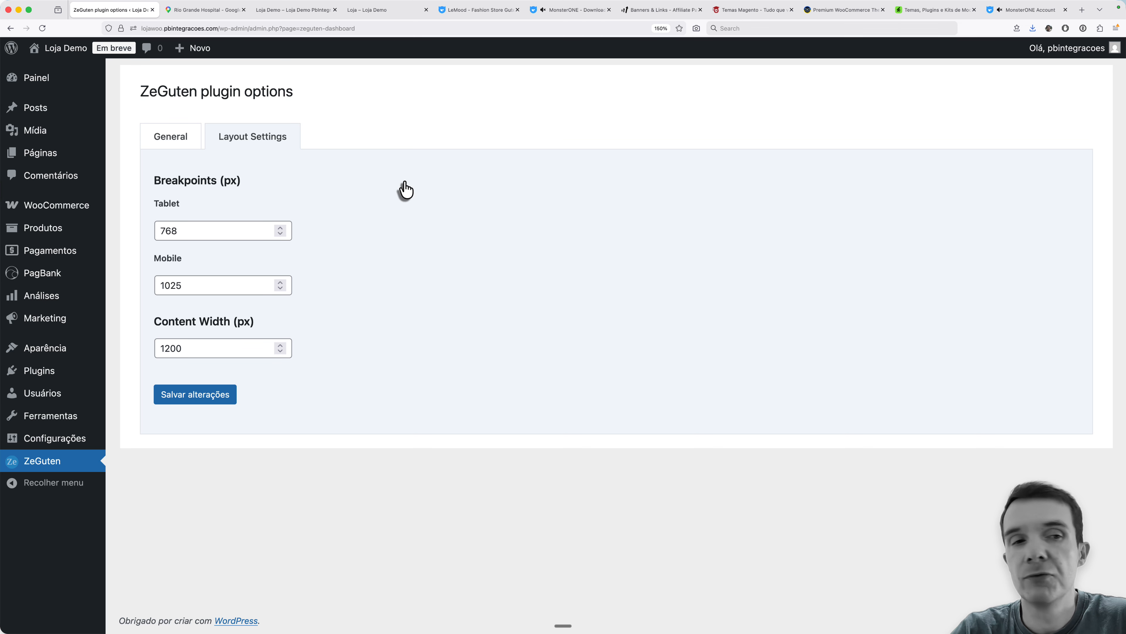
# - Reopen the Lemood documentation PDF and find the manual_install folder named in the Sample Data Installation instructions
pyautogui.press('super+Tab')
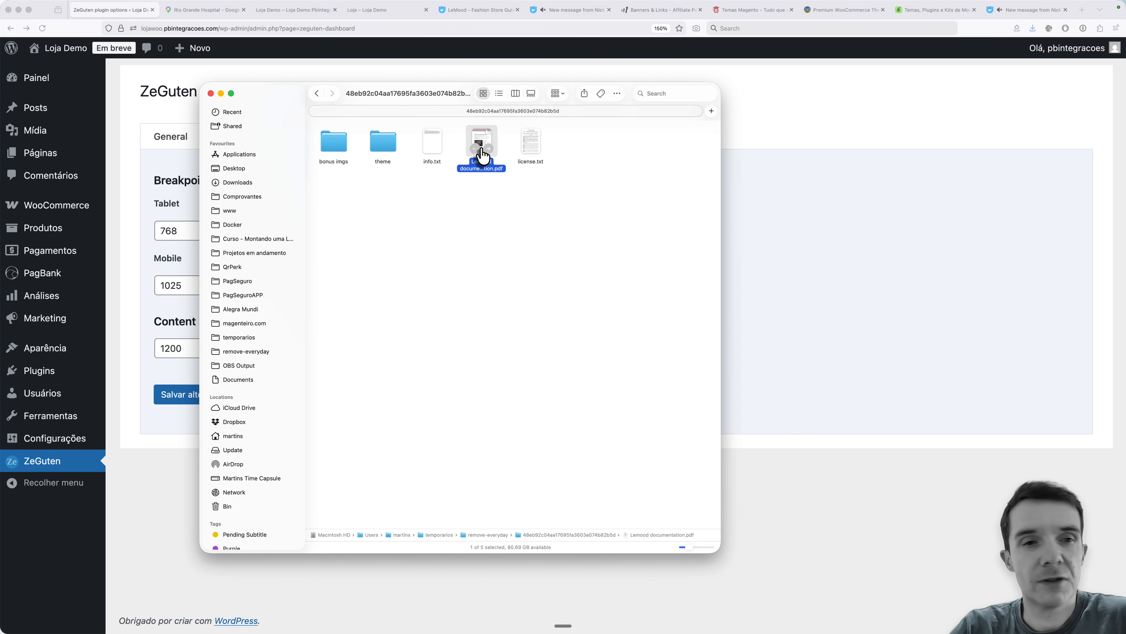
pyautogui.doubleClick(482, 153)
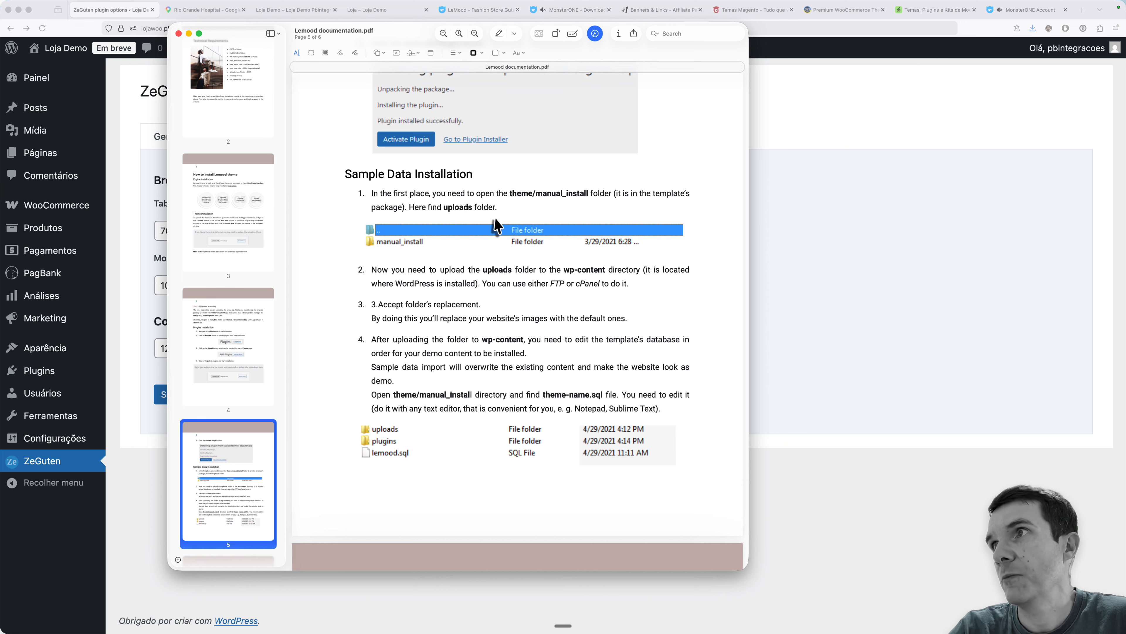
pyautogui.moveTo(537, 193); pyautogui.dragTo(592, 194)
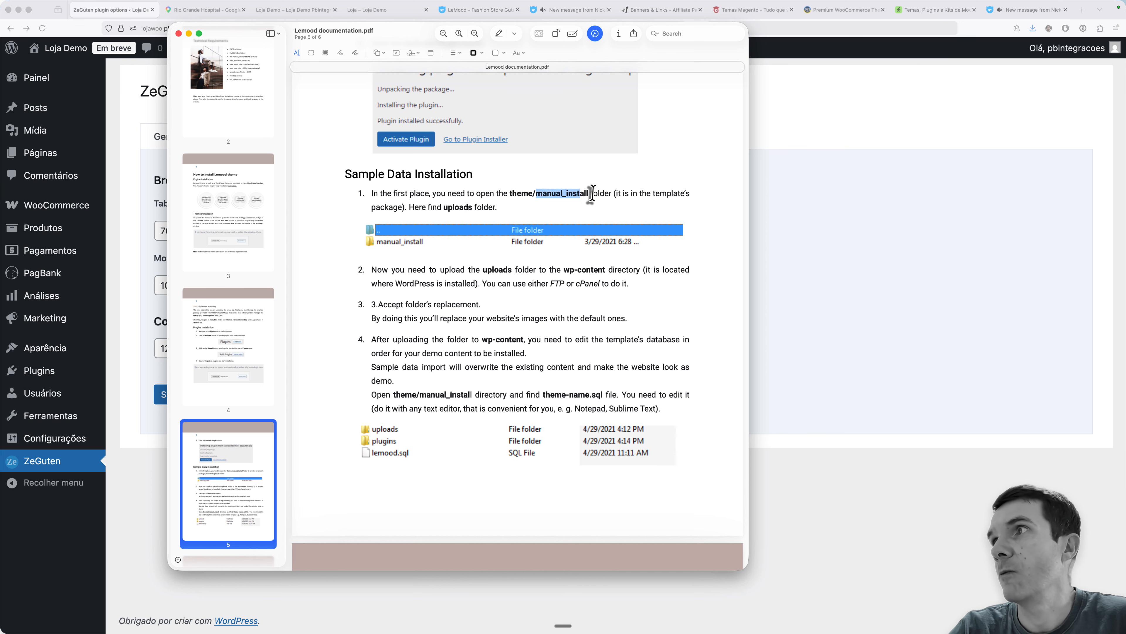
# - Open the theme/manual_install folder of the downloaded package in Finder and select lemood.sql
pyautogui.press('super+Tab')
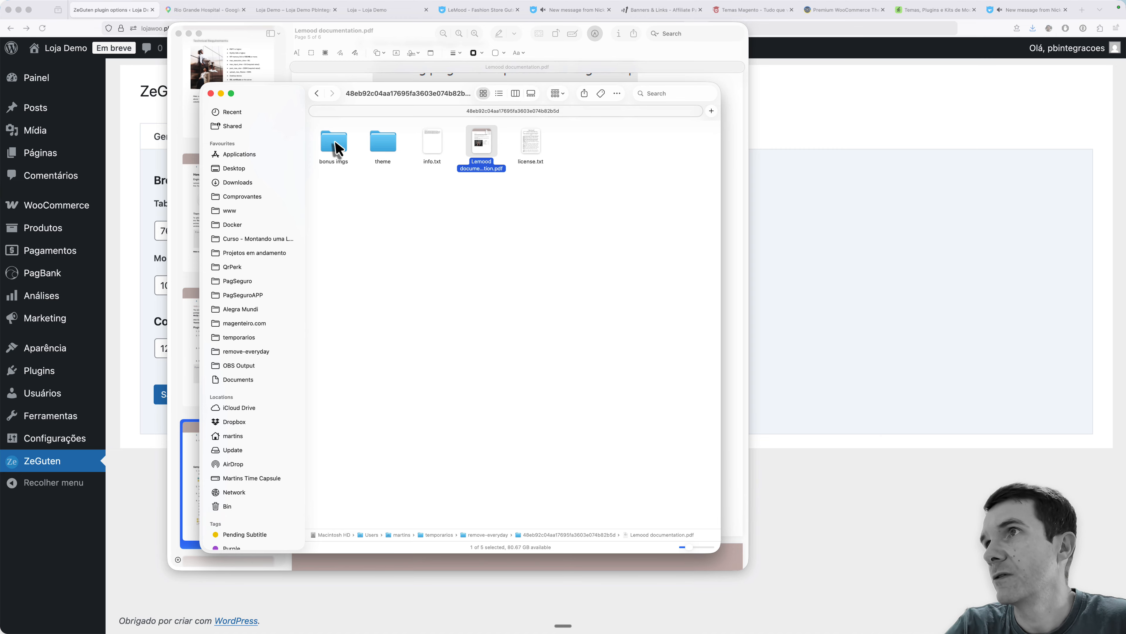
pyautogui.doubleClick(378, 149)
pyautogui.doubleClick(337, 154)
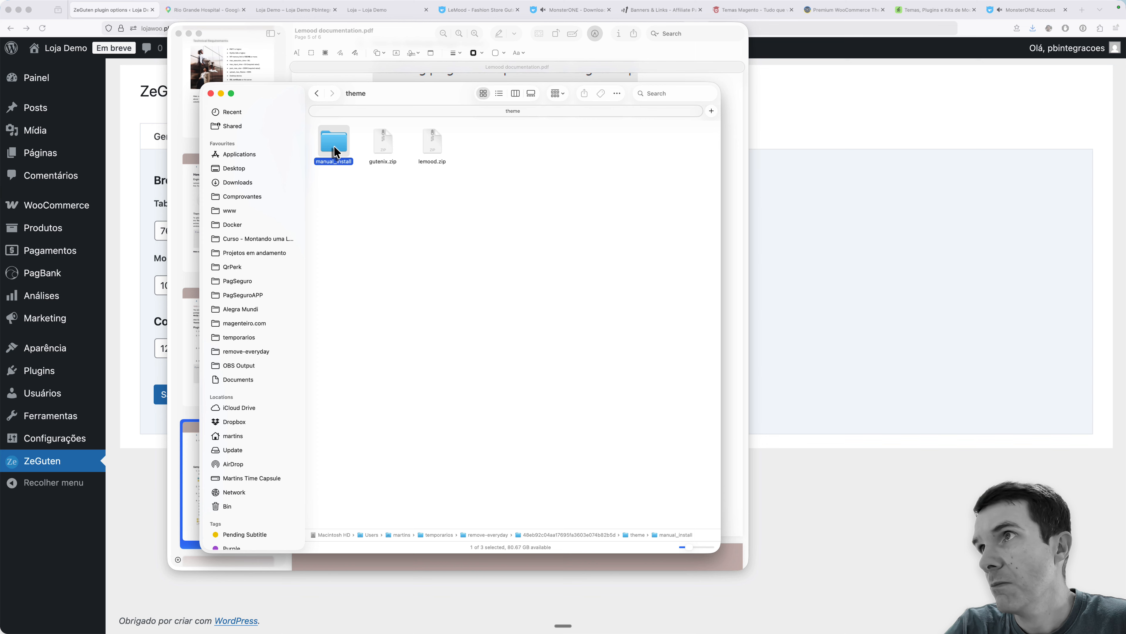
pyautogui.click(430, 155)
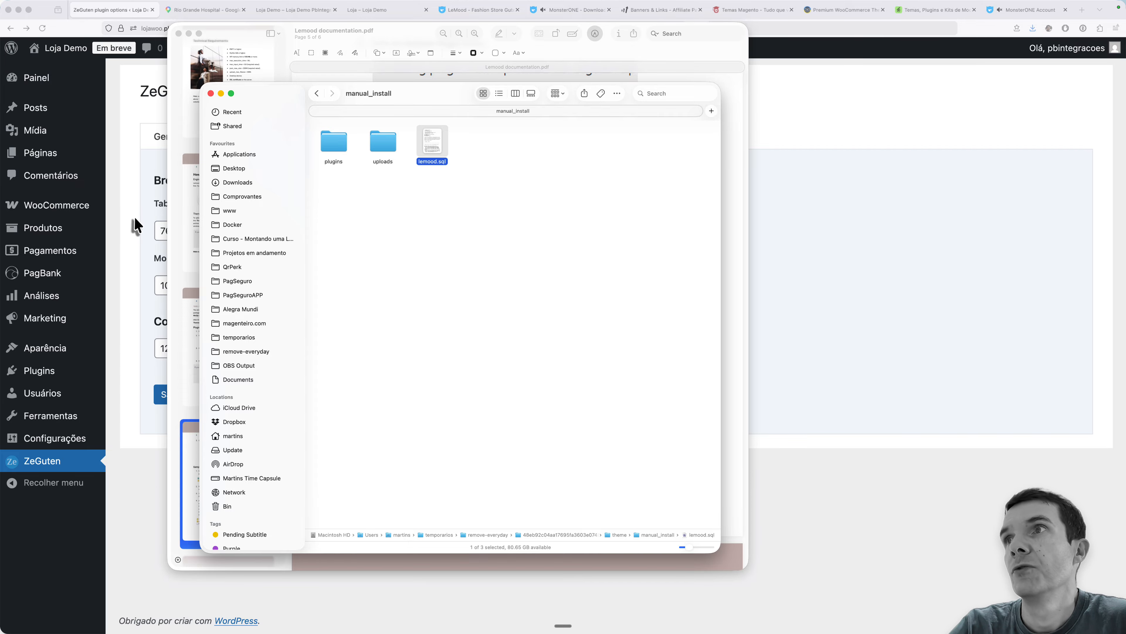
# - Reread the documentation's sample data instructions about the wp-content directory and the theme-name.sql file
pyautogui.click(178, 216)
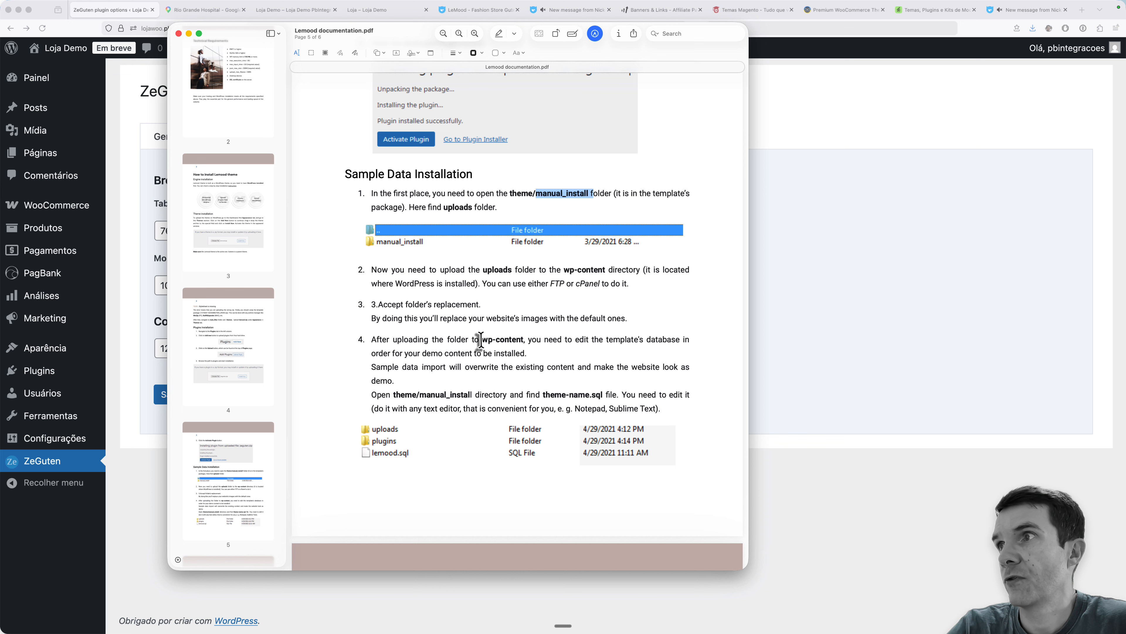
pyautogui.moveTo(483, 340); pyautogui.dragTo(525, 338)
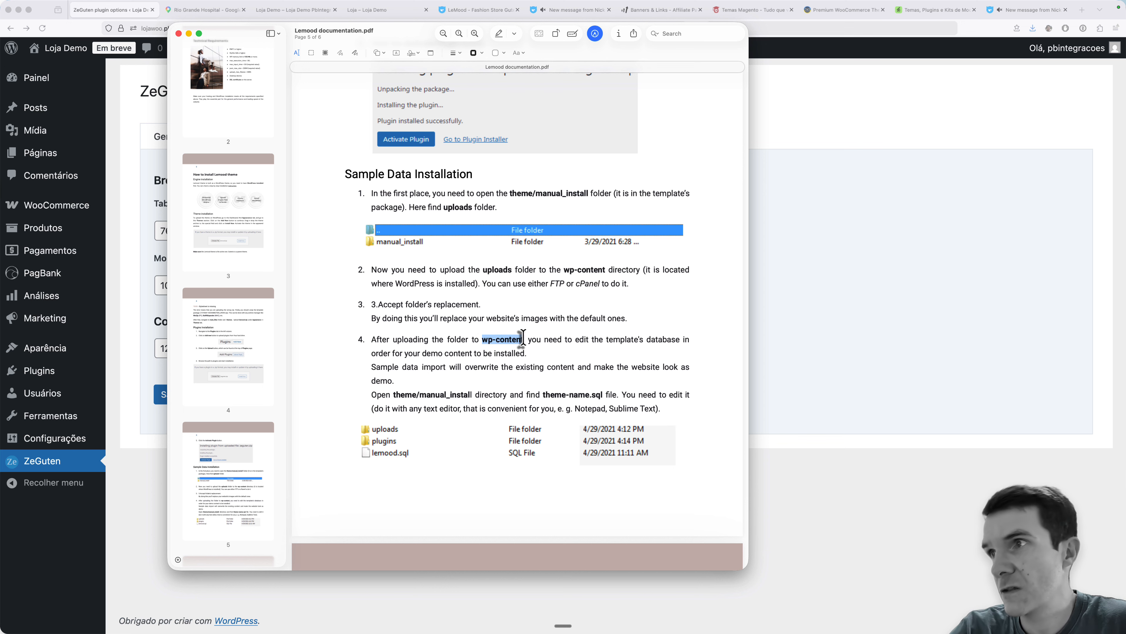
pyautogui.moveTo(540, 394); pyautogui.dragTo(603, 395)
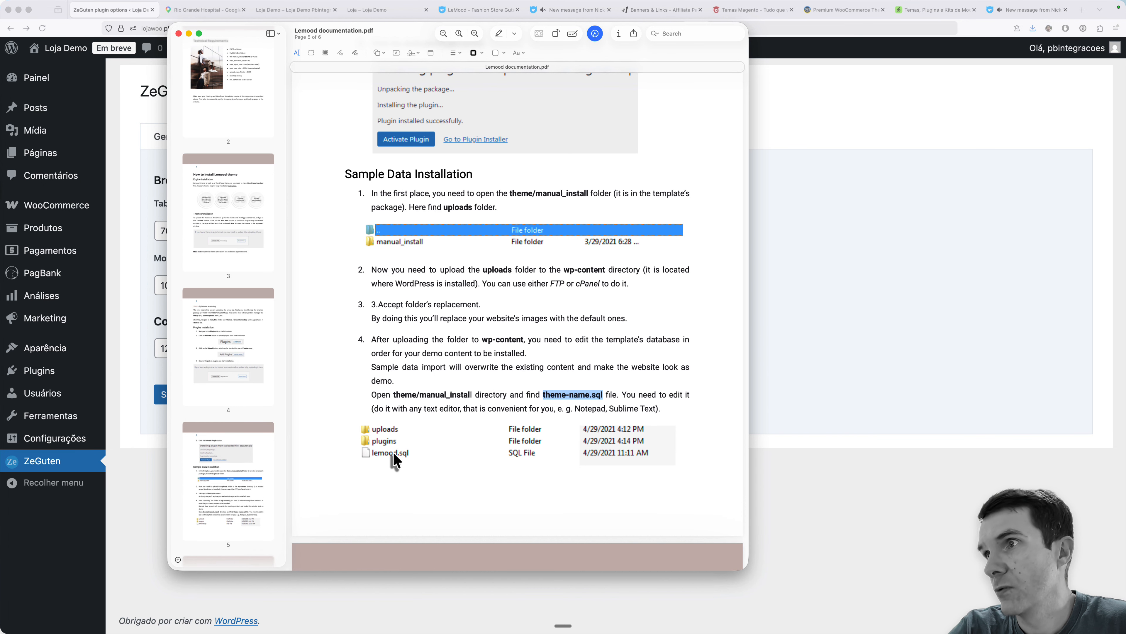
pyautogui.scroll(-1, 556, 372)
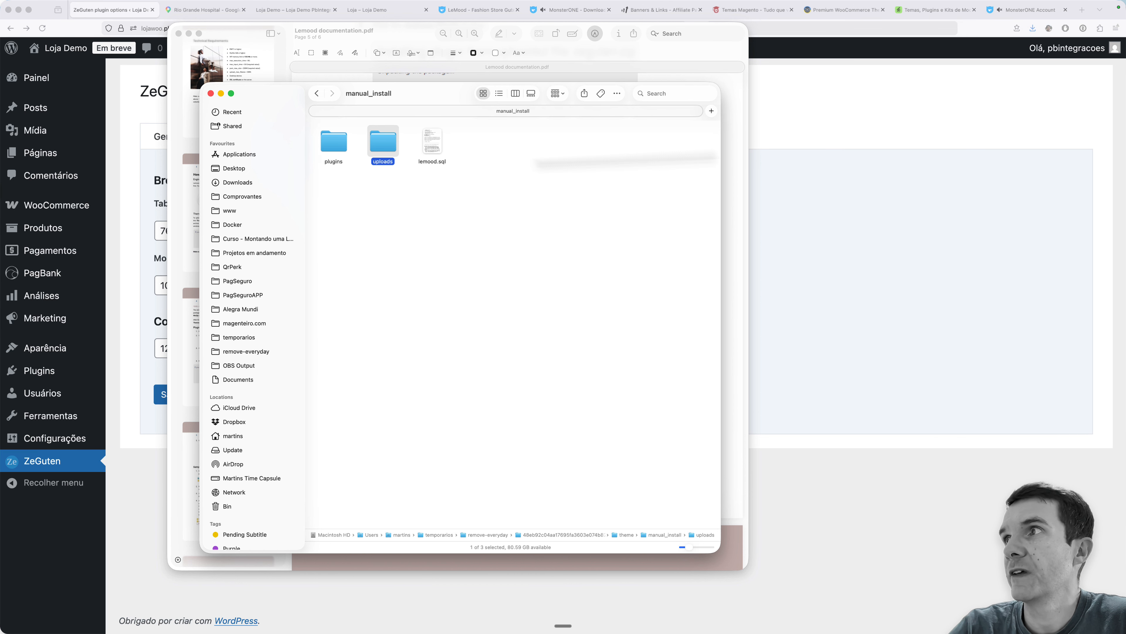
# - In the FTP client, open the local theme/manual_install/uploads folder and the site's remote wp-content folder, and select the remote uploads directory
pyautogui.click(872, 182)
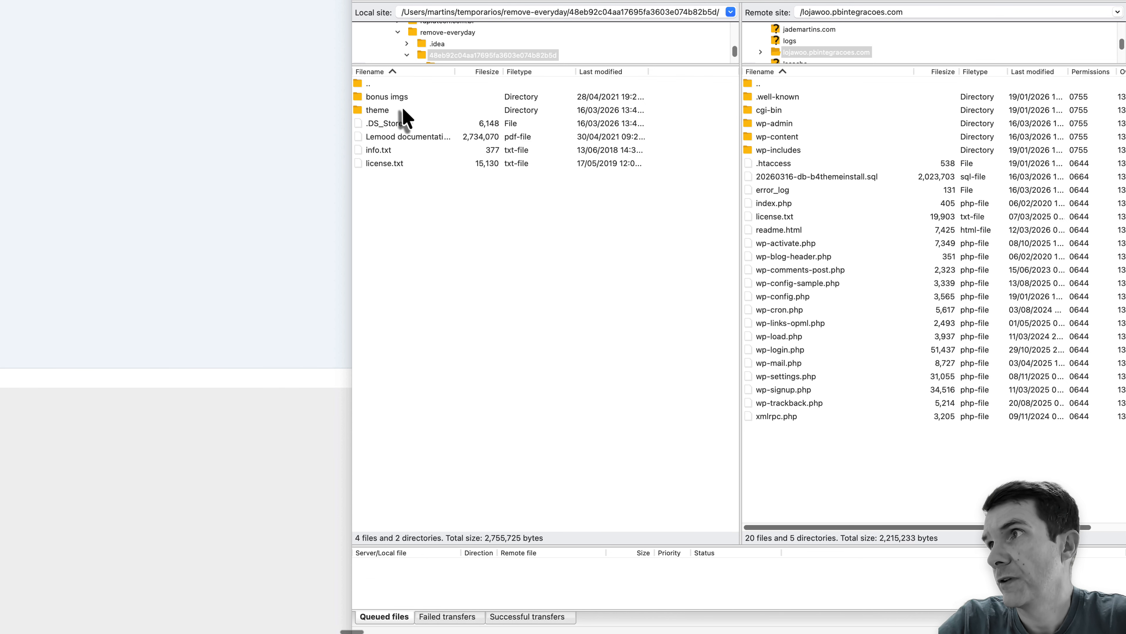
pyautogui.doubleClick(398, 111)
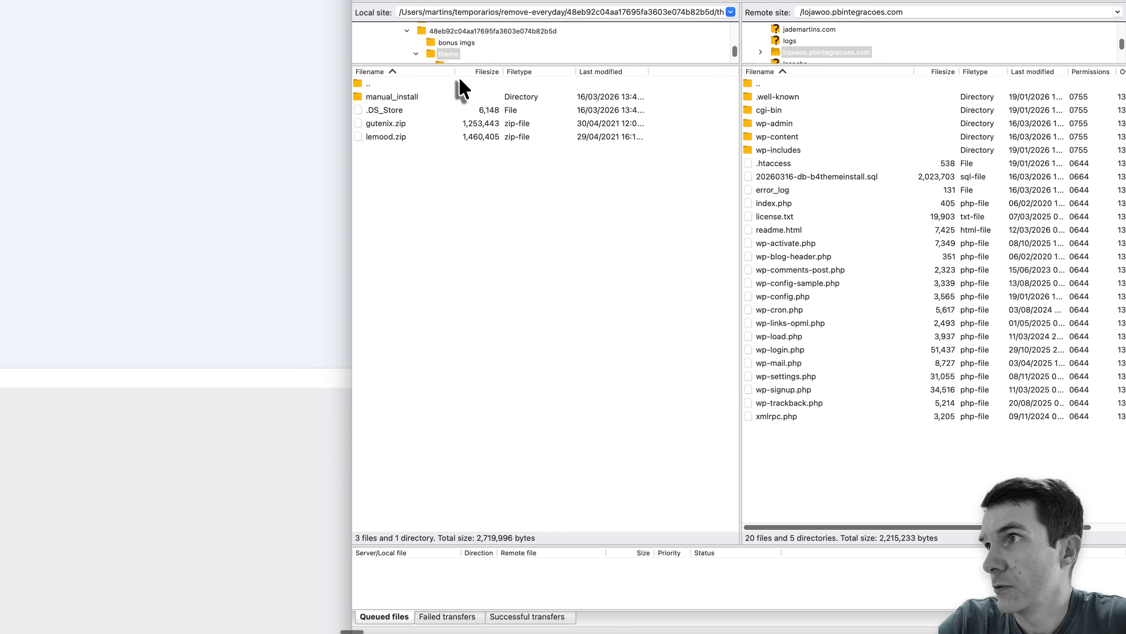
pyautogui.click(402, 110)
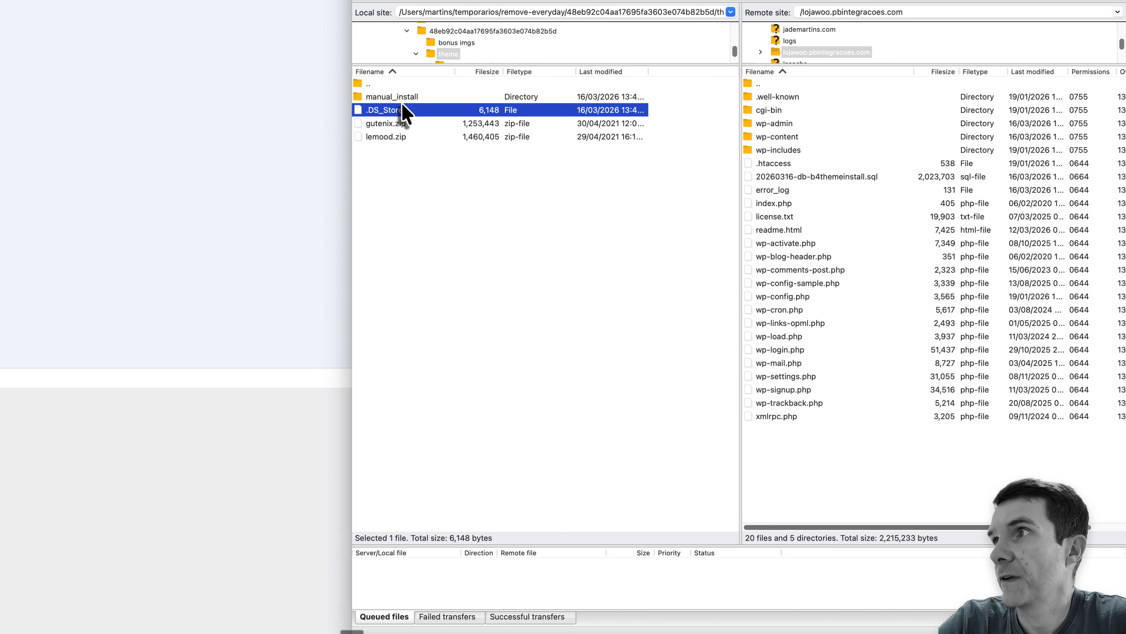
pyautogui.doubleClick(403, 98)
pyautogui.doubleClick(393, 110)
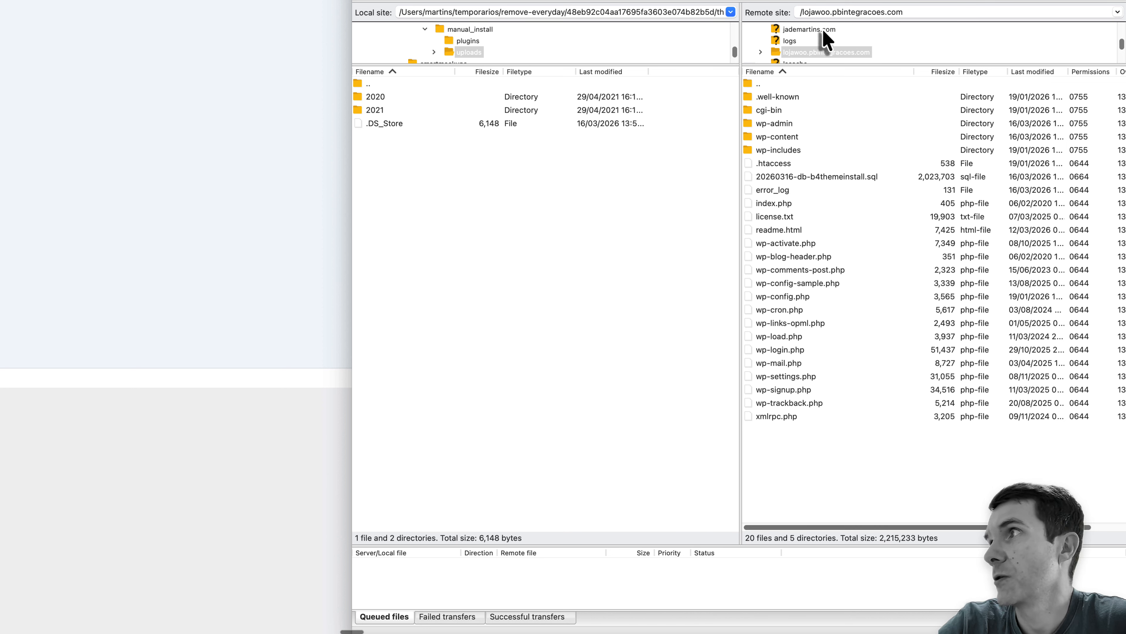
pyautogui.doubleClick(776, 138)
pyautogui.click(775, 164)
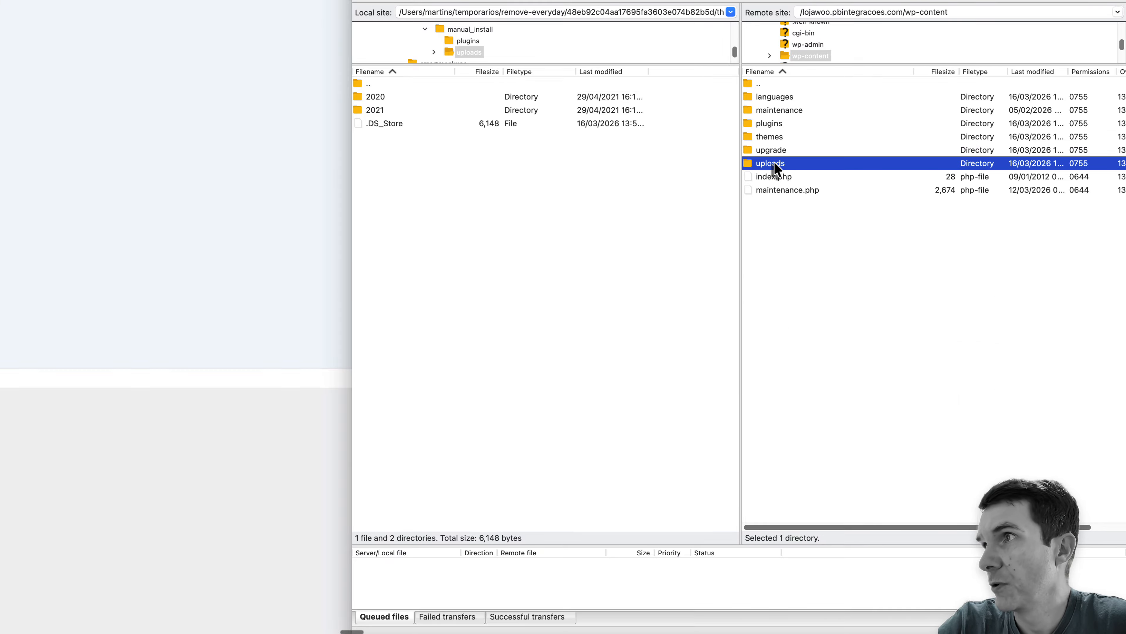
# - Upload the local 2020 and 2021 folders into the site's remote wp-content/uploads directory
pyautogui.doubleClick(777, 171)
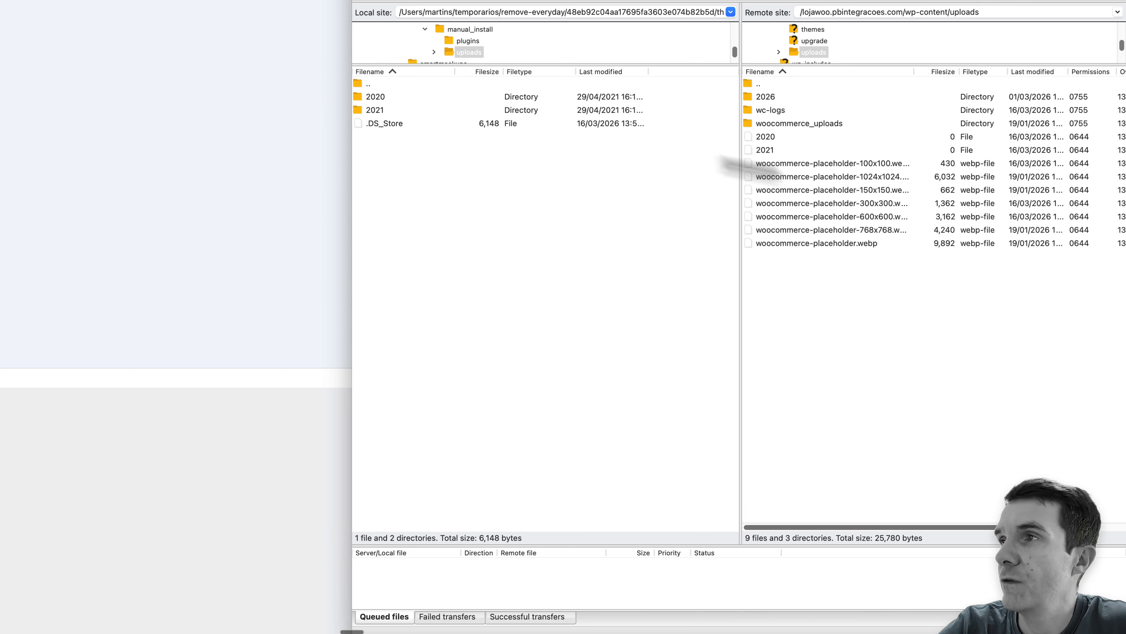
pyautogui.click(396, 98)
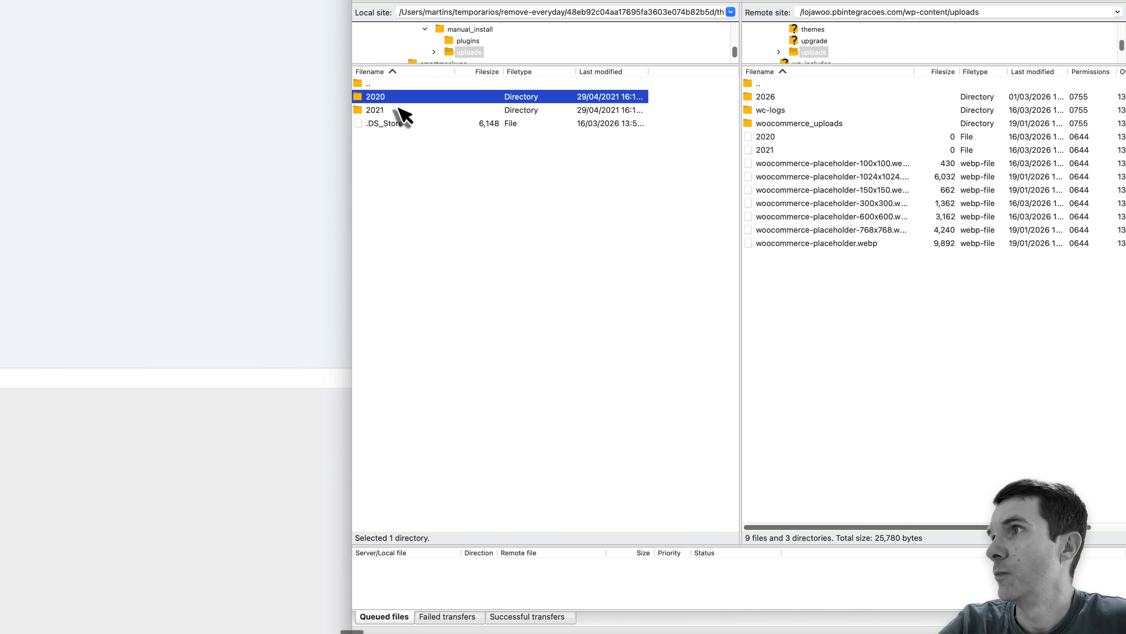
pyautogui.keyDown('shift'); pyautogui.click(414, 110); pyautogui.keyUp('shift')
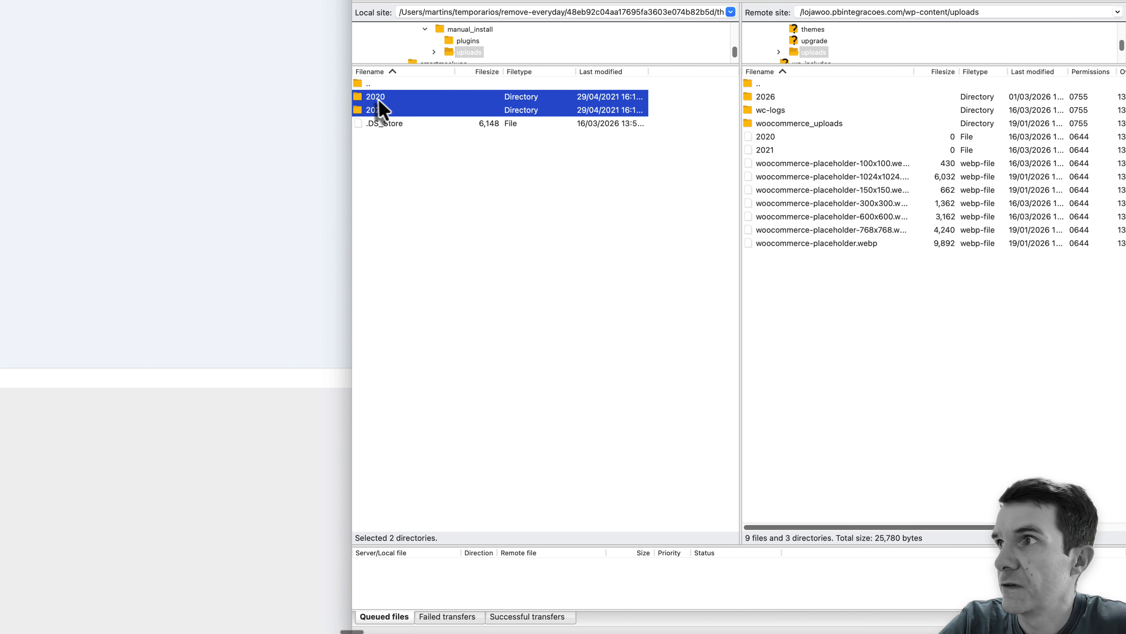
pyautogui.moveTo(379, 107); pyautogui.dragTo(852, 347)
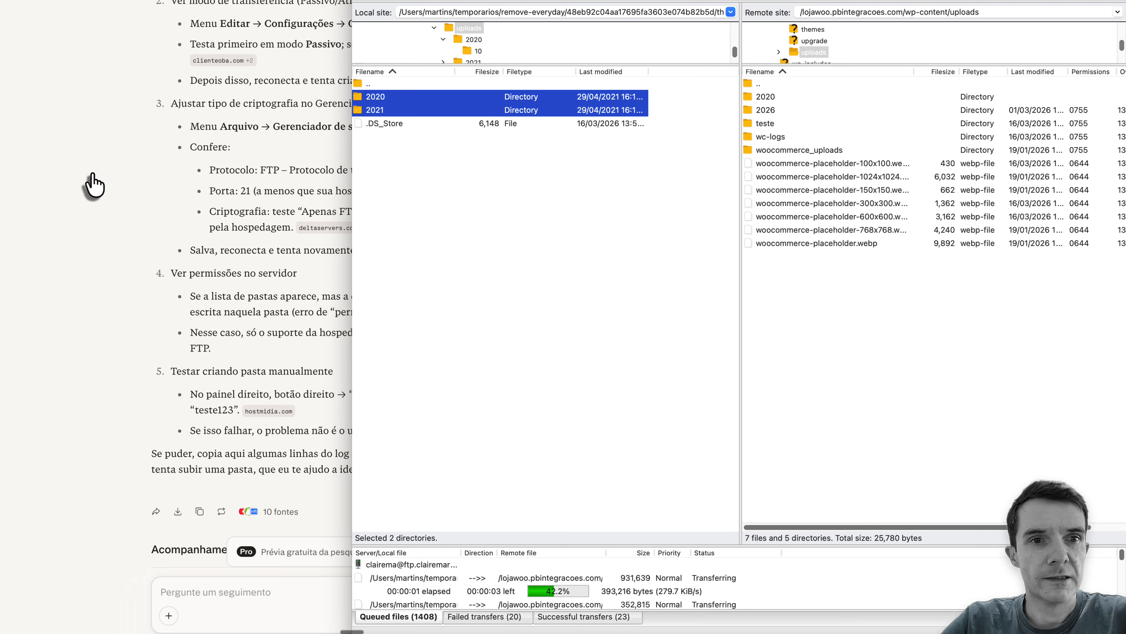
# - Read the Lemood documentation's remaining Sample Data Installation instructions on editing theme-name.sql, replacing your_website_url_here and importing through PhpMyAdmin
pyautogui.press('super+Tab')
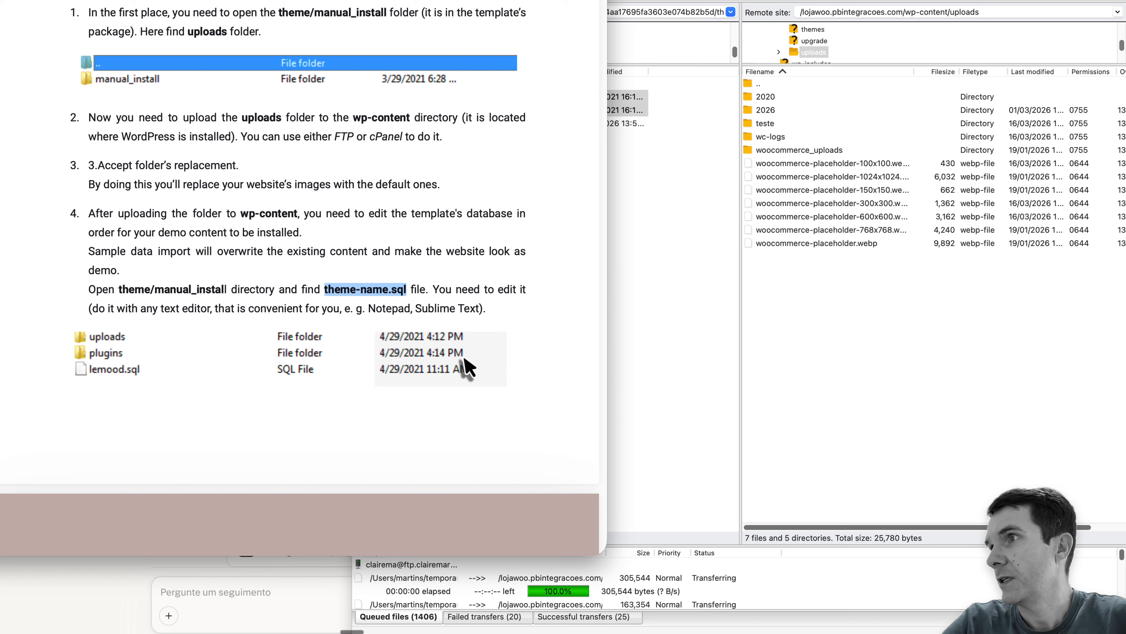
pyautogui.click(328, 291)
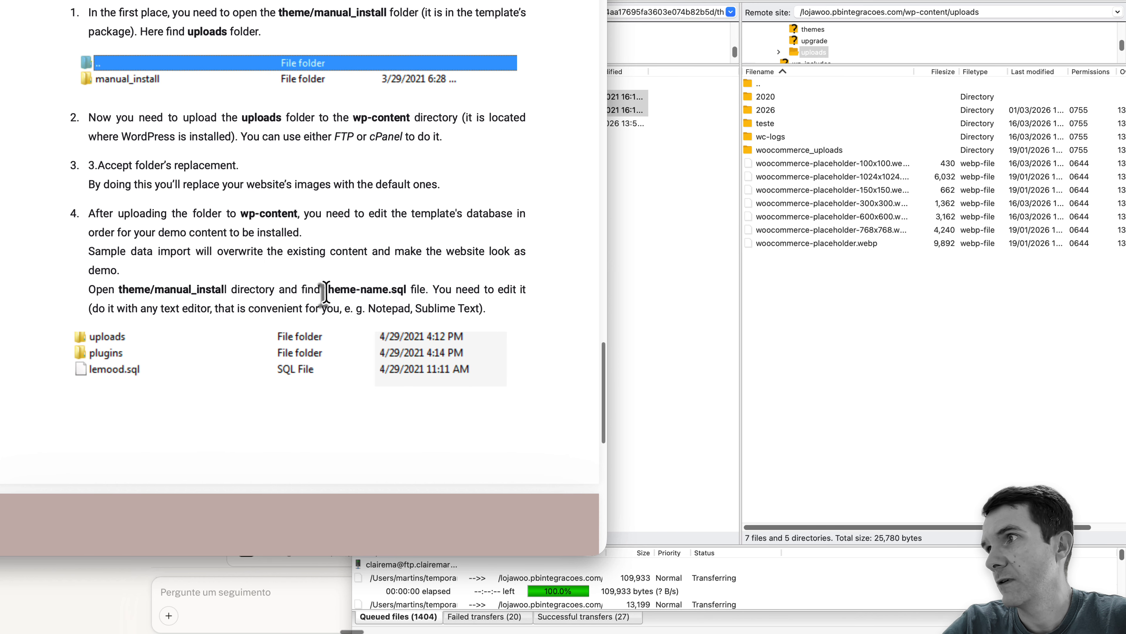
pyautogui.moveTo(326, 291); pyautogui.dragTo(433, 293)
pyautogui.click(434, 306)
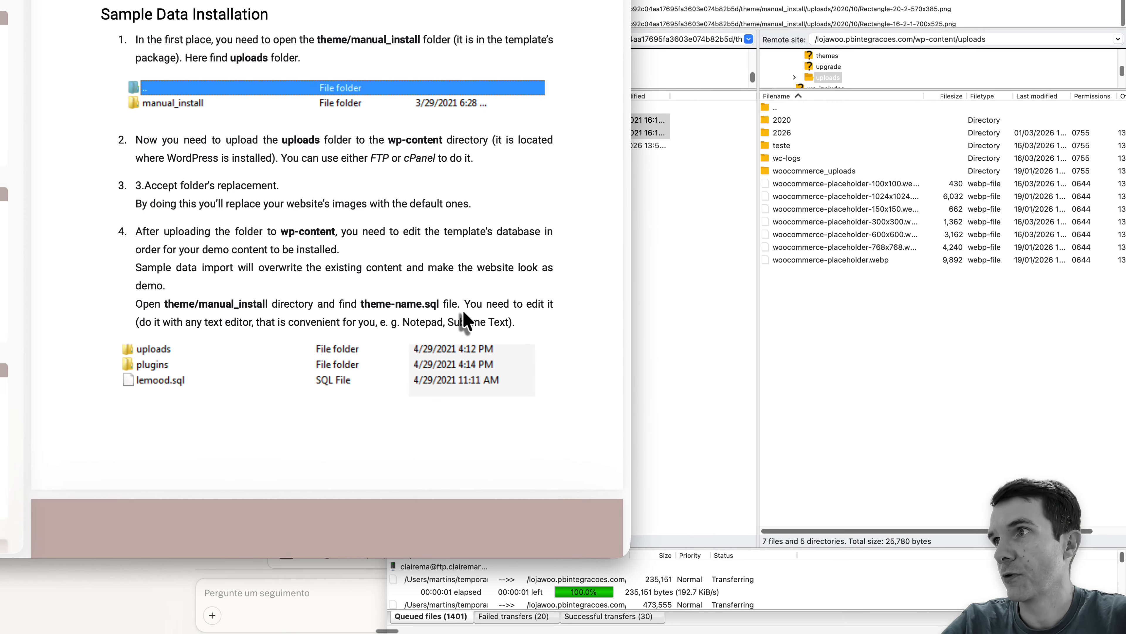
pyautogui.scroll(-2, 593, 393)
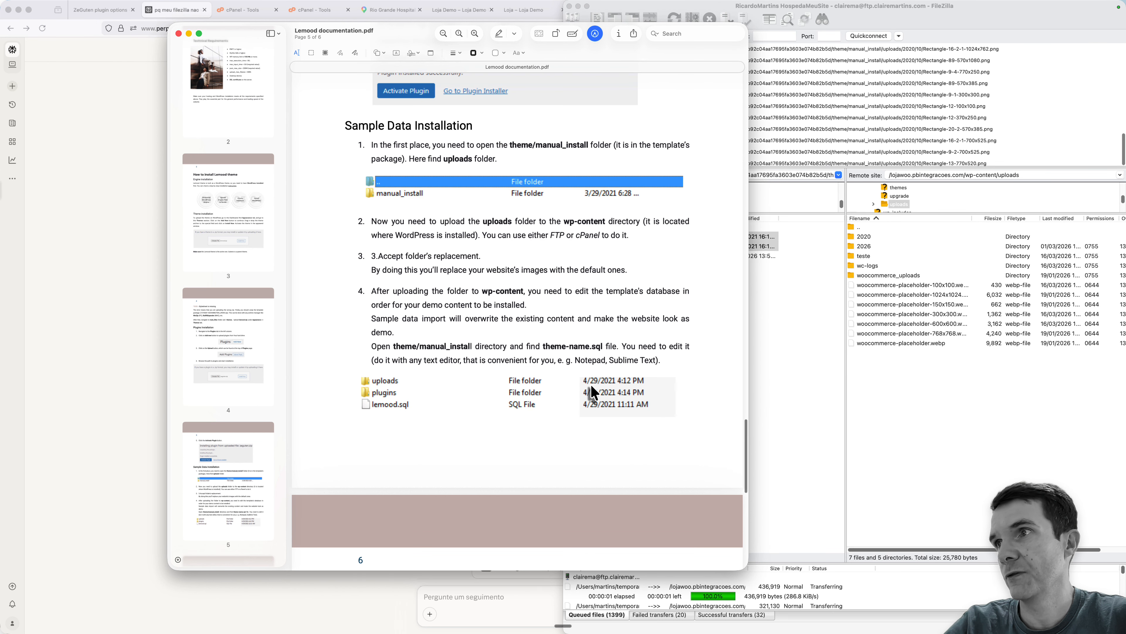
pyautogui.scroll(-5, 593, 393)
pyautogui.scroll(-3, 593, 393)
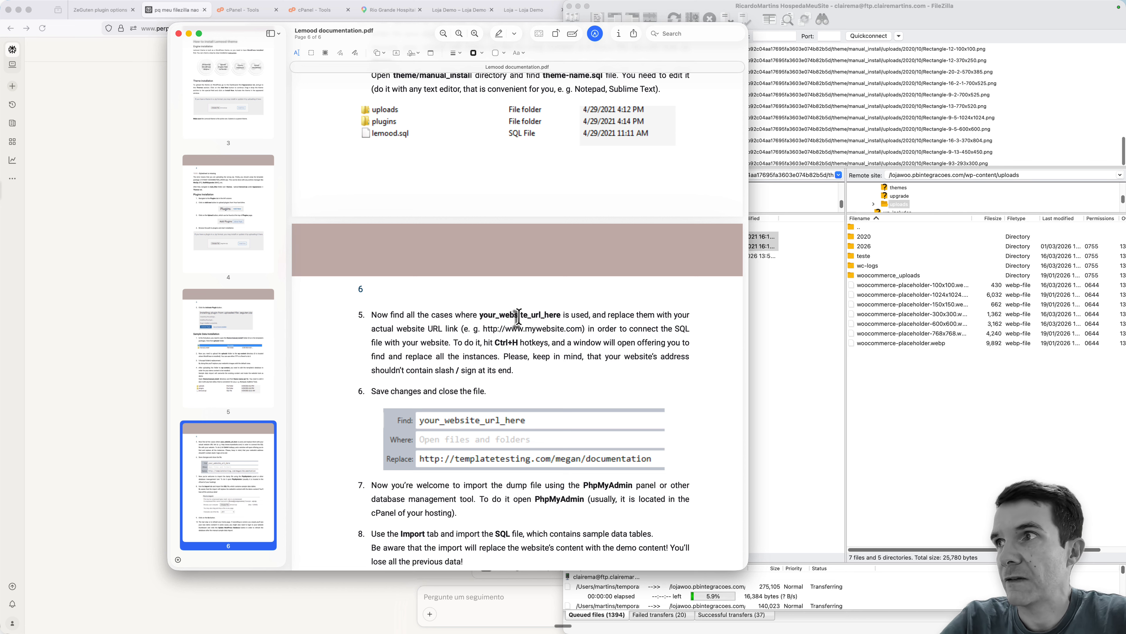
pyautogui.scroll(-1, 567, 344)
pyautogui.scroll(-4, 568, 344)
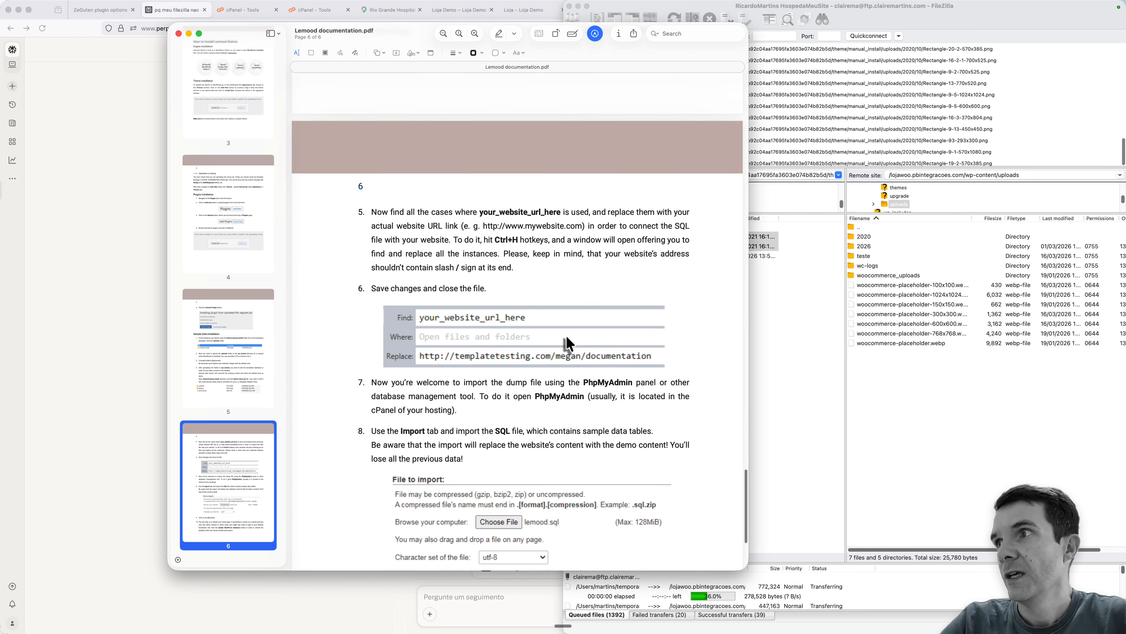
pyautogui.scroll(-4, 595, 340)
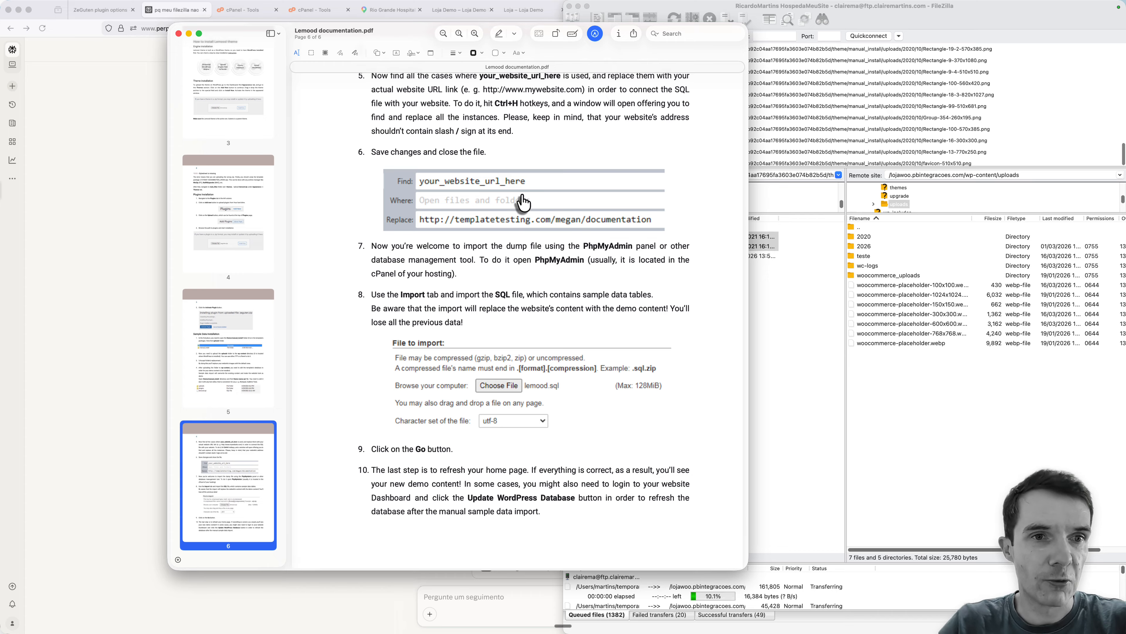
# - Switch to Finder and open lemood.sql from the manual_install folder in Visual Studio Code
pyautogui.press('super+Tab')
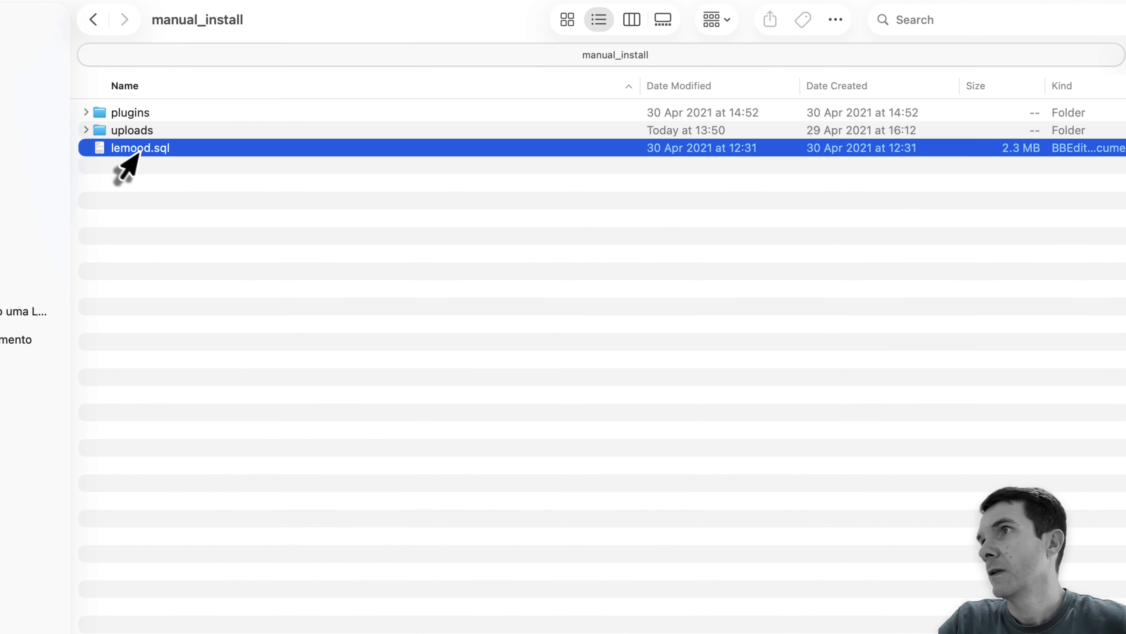
pyautogui.rightClick(141, 153)
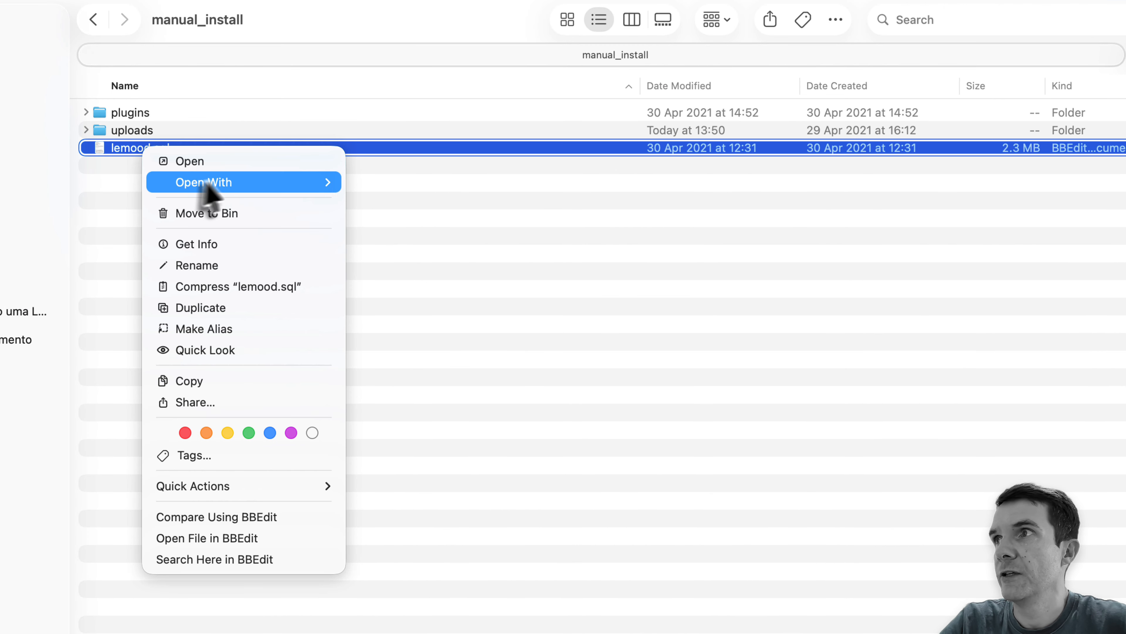
pyautogui.moveTo(247, 189)
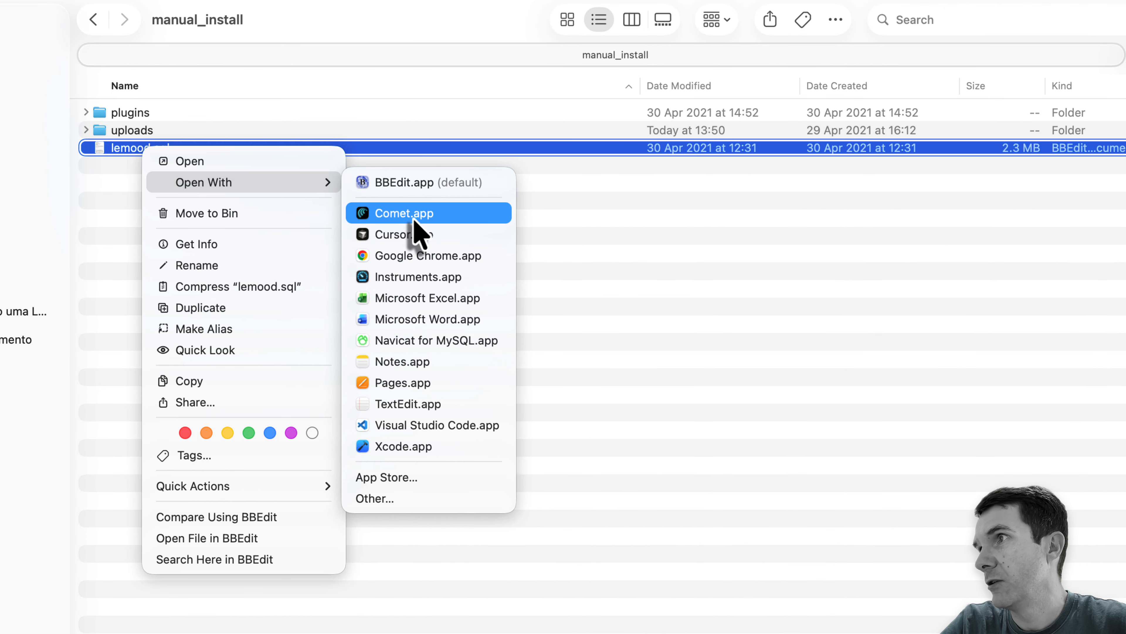
pyautogui.click(389, 428)
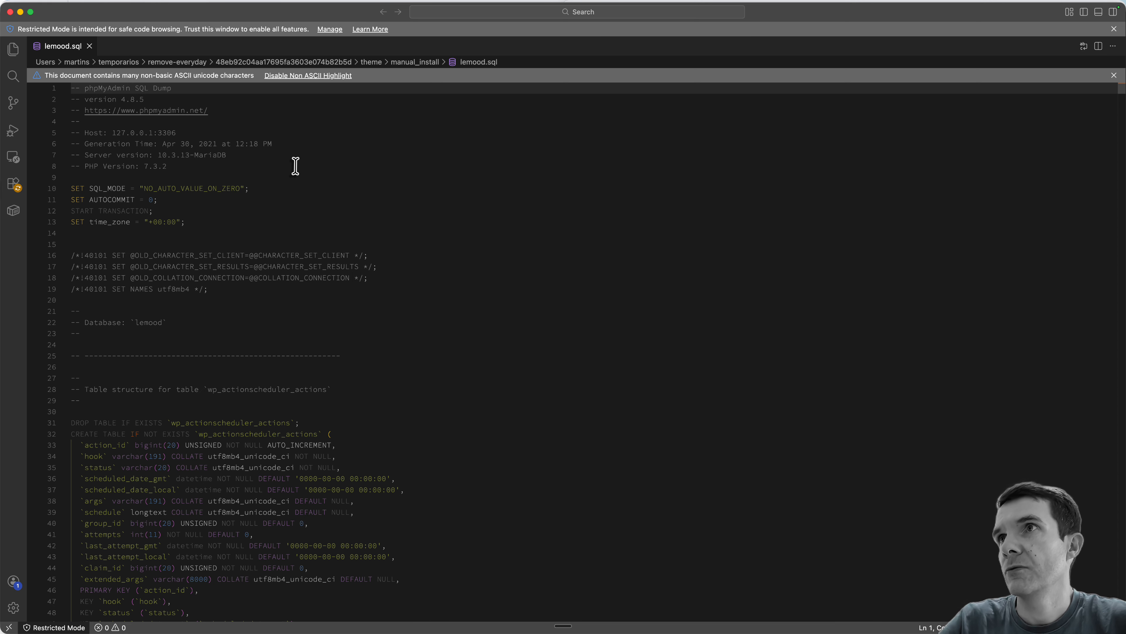
pyautogui.scroll(-7, 295, 166)
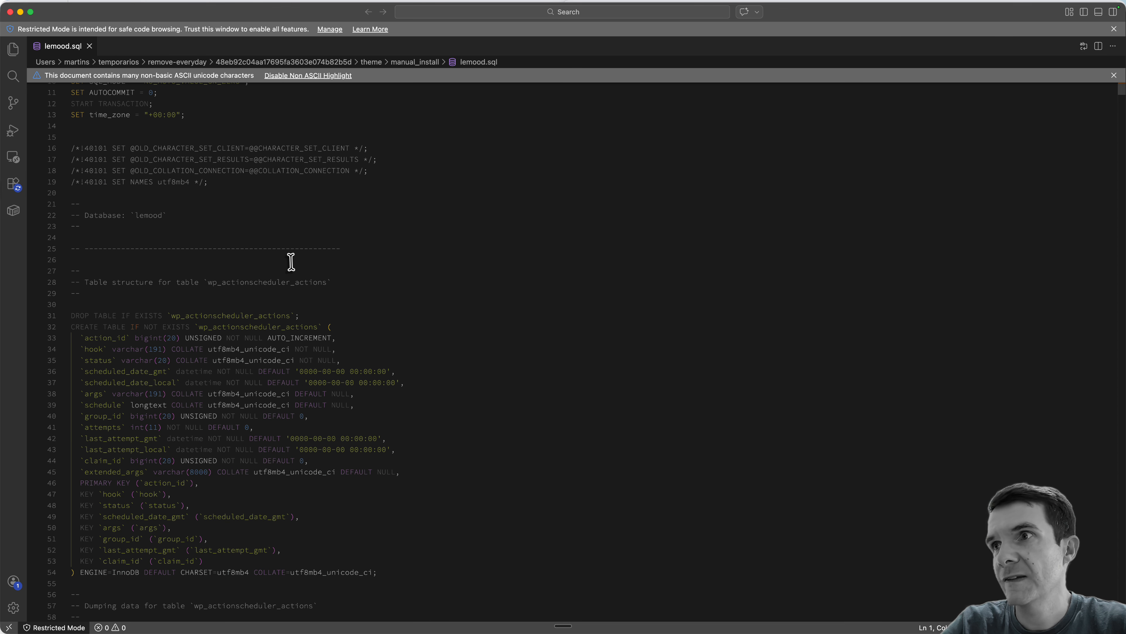
pyautogui.scroll(7, 291, 262)
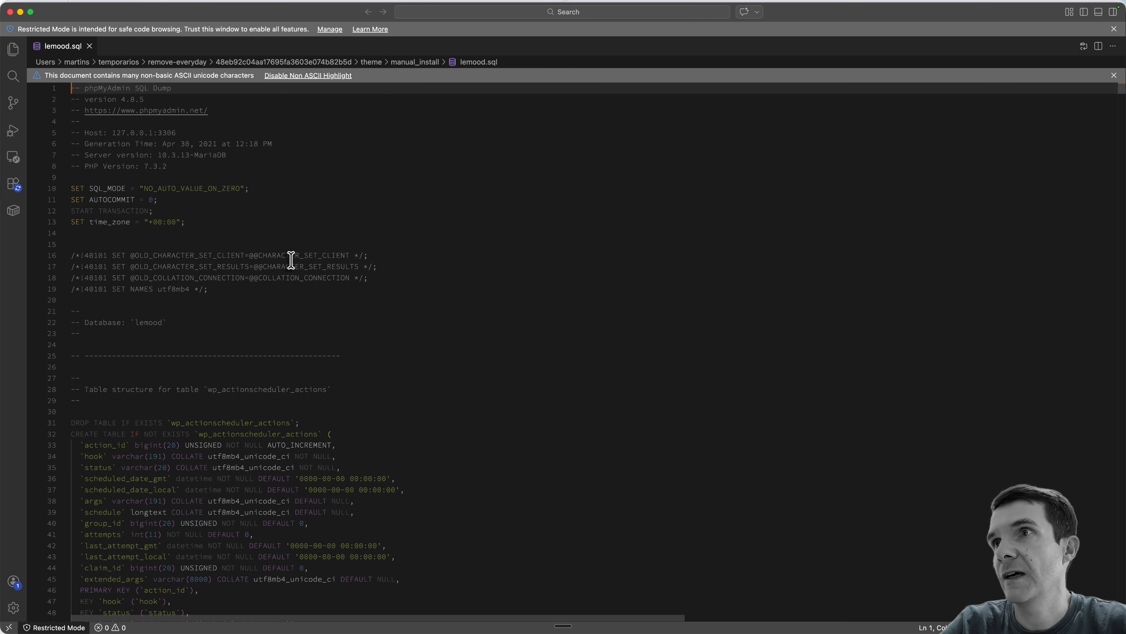
# - Search lemood.sql for the website URL placeholder and compare it with the name given in the documentation
pyautogui.click(328, 210)
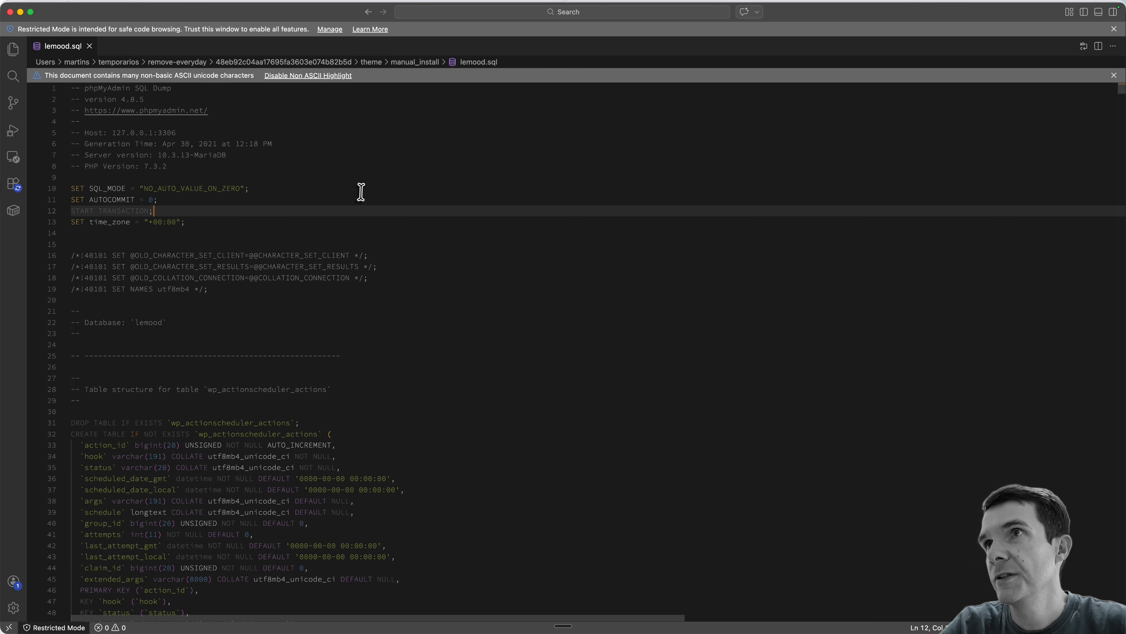
pyautogui.press('super+f')
pyautogui.write('your_u')
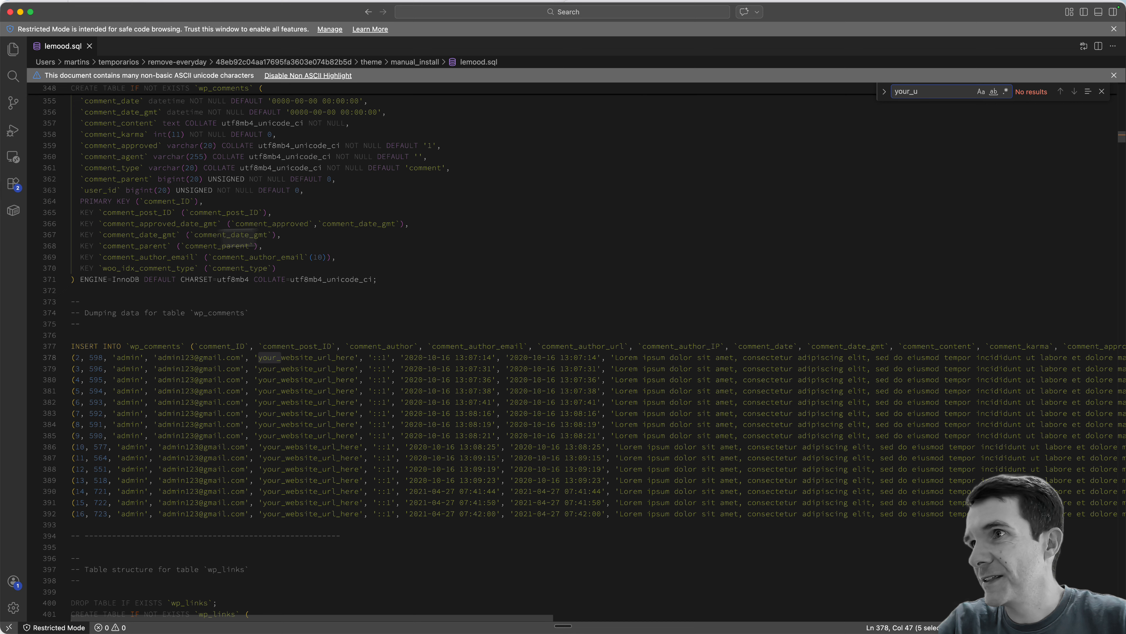
pyautogui.doubleClick(317, 358)
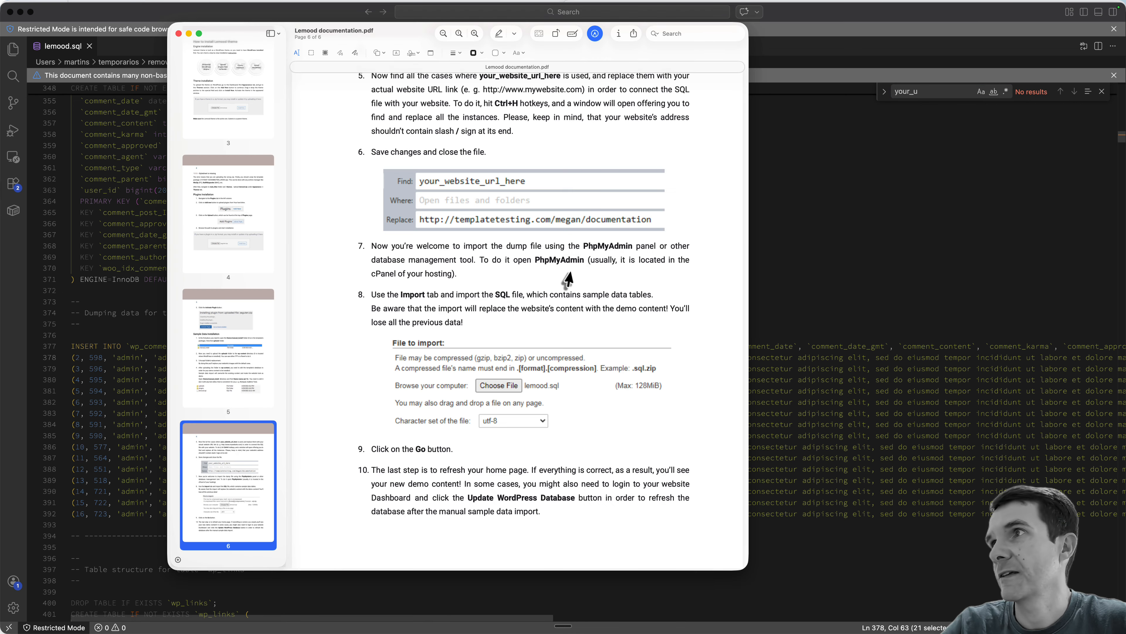
pyautogui.press('Escape')
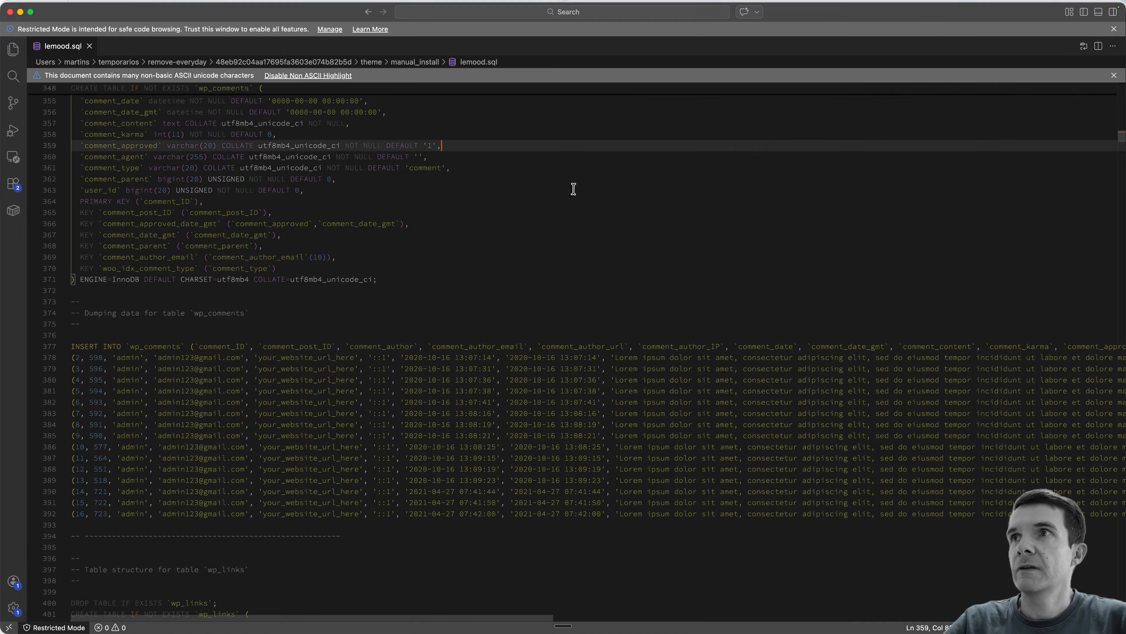
pyautogui.click(573, 189)
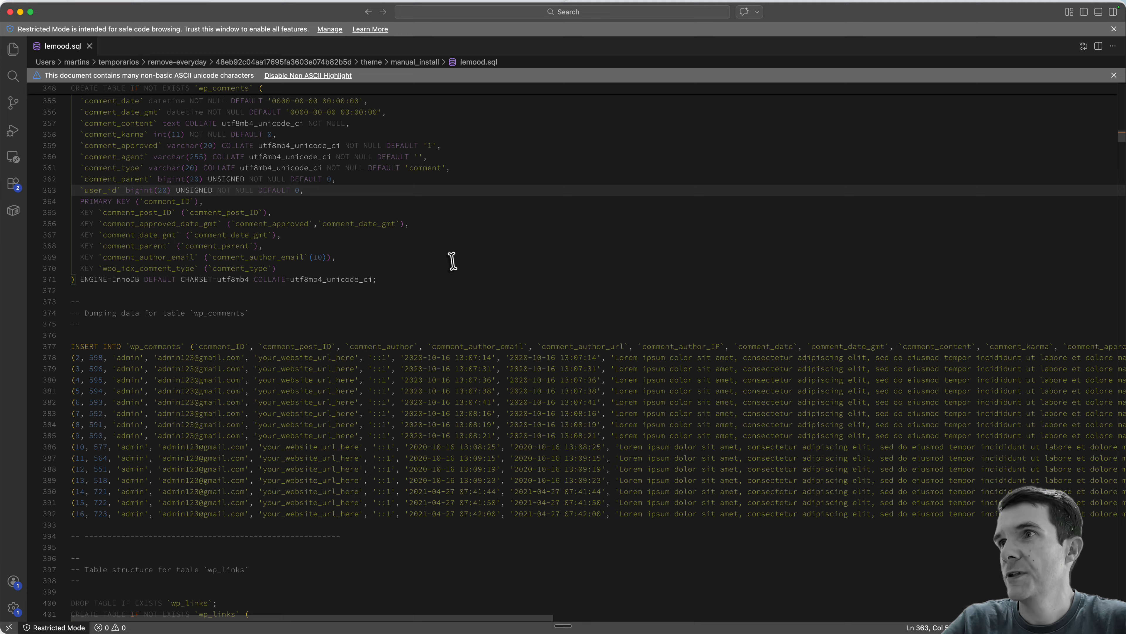
pyautogui.doubleClick(309, 358)
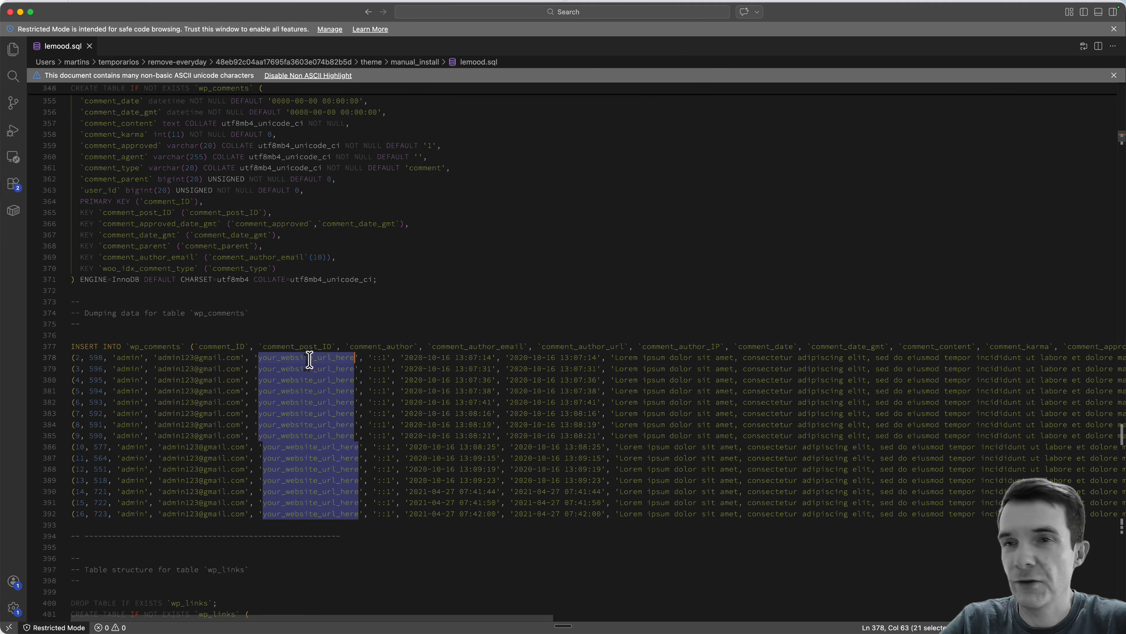
pyautogui.press('super+f')
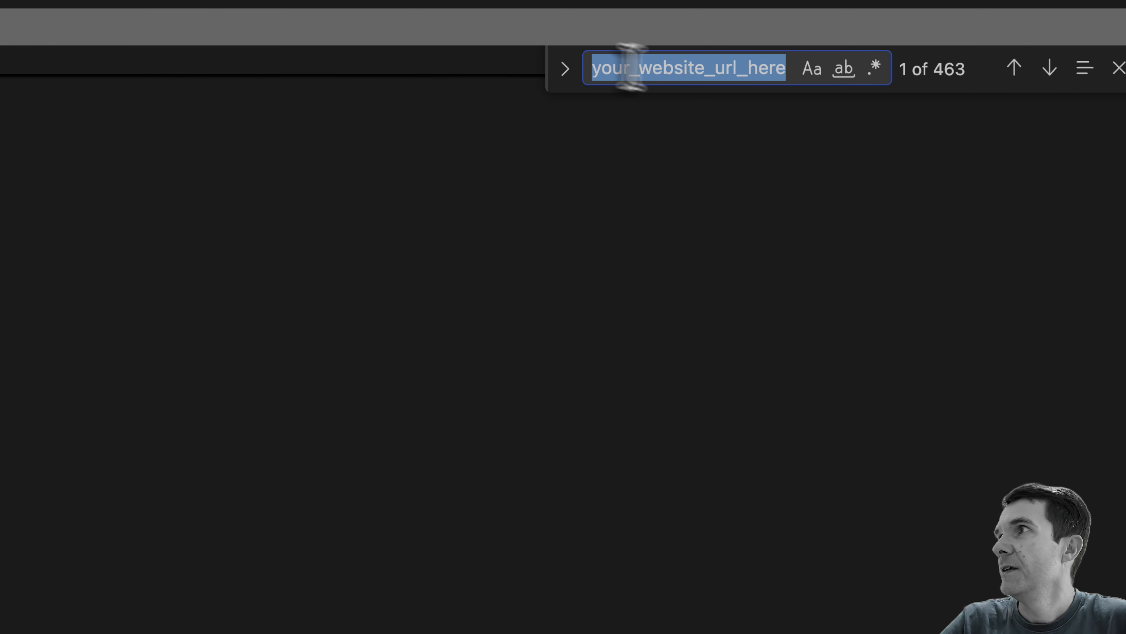
pyautogui.click(568, 78)
pyautogui.click(661, 111)
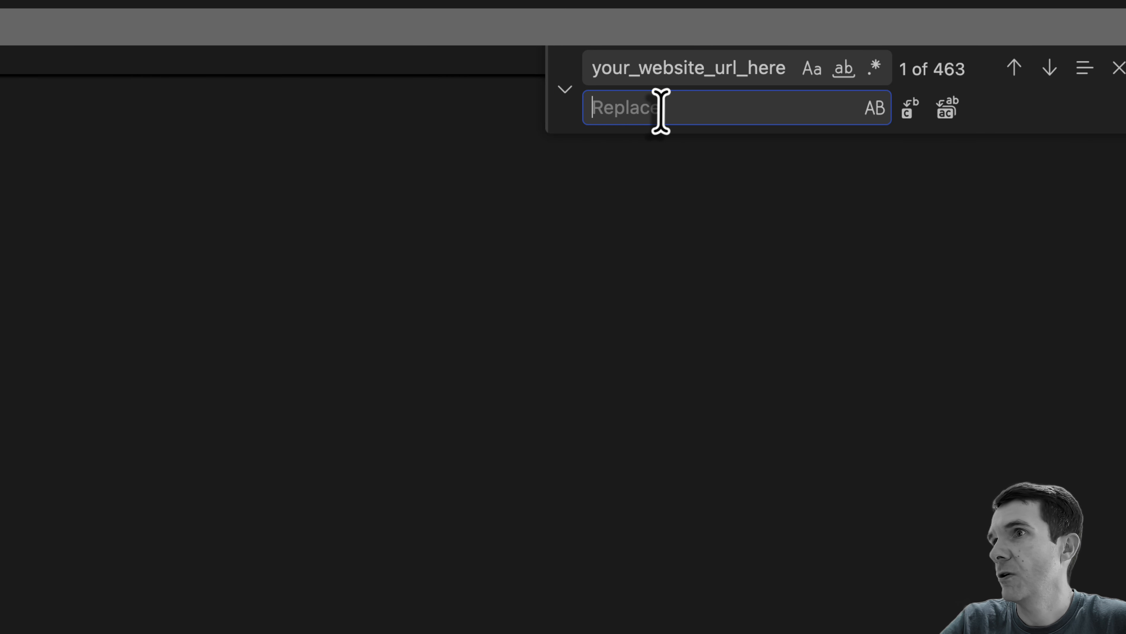
pyautogui.write('https://lojawoo.pbintegracoes.com/')
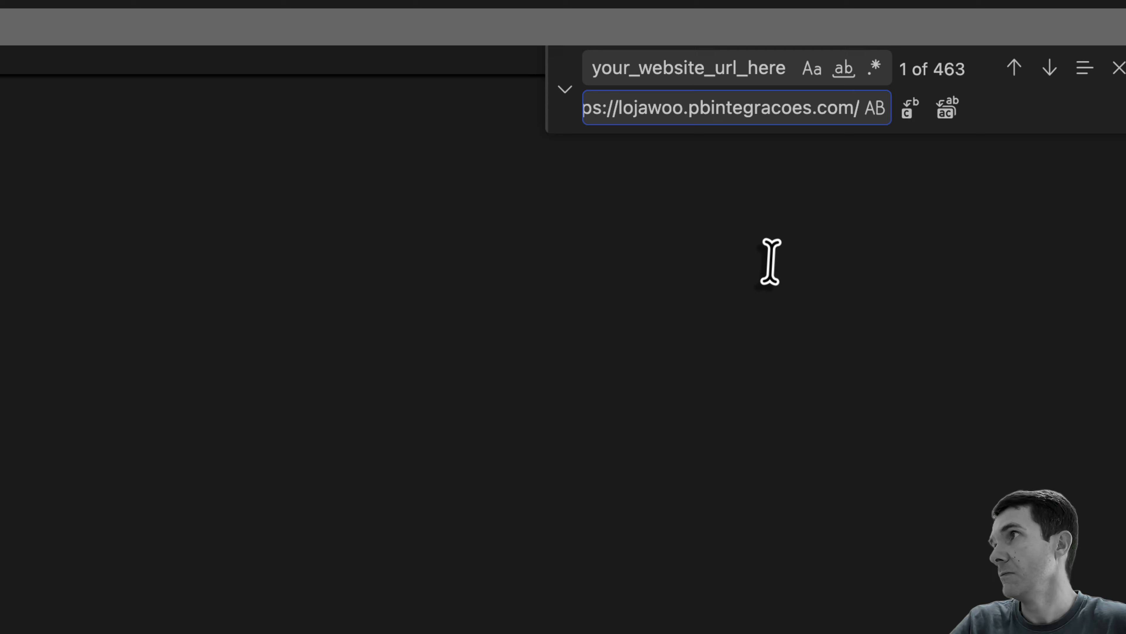
pyautogui.press('BackSpace')
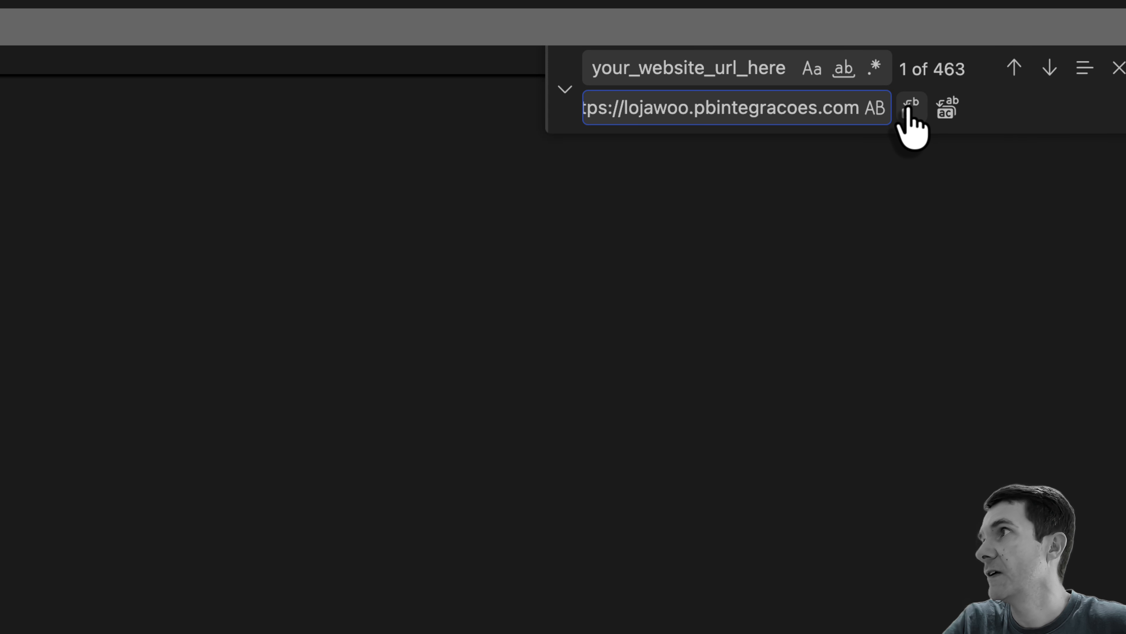
pyautogui.click(948, 108)
pyautogui.click(875, 464)
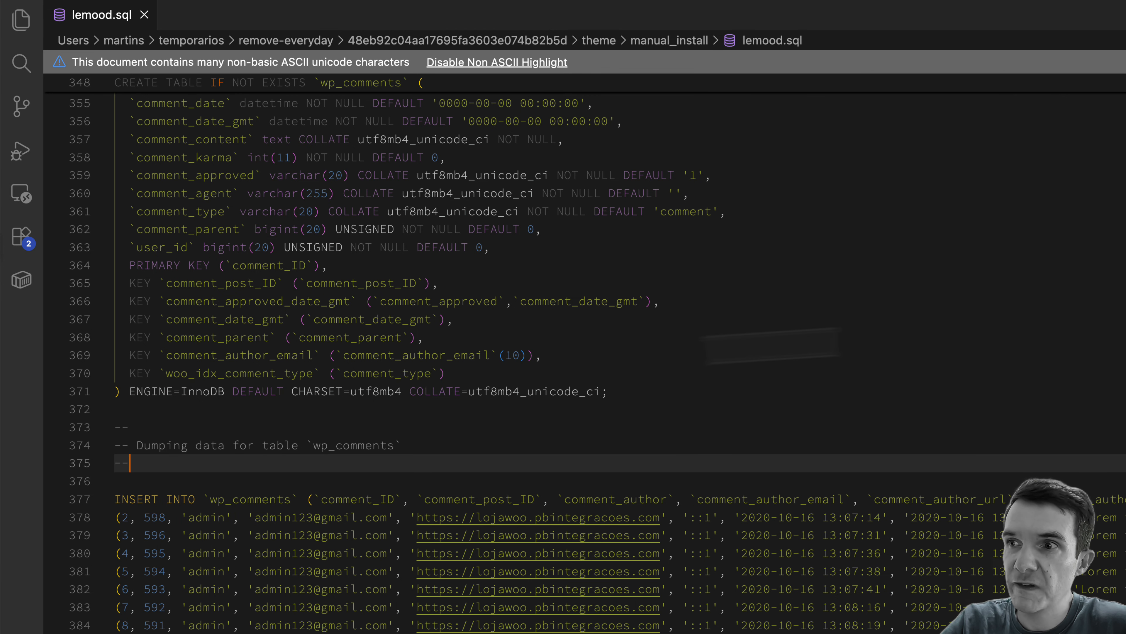
pyautogui.scroll(-7, 640, 408)
pyautogui.scroll(-20, 640, 407)
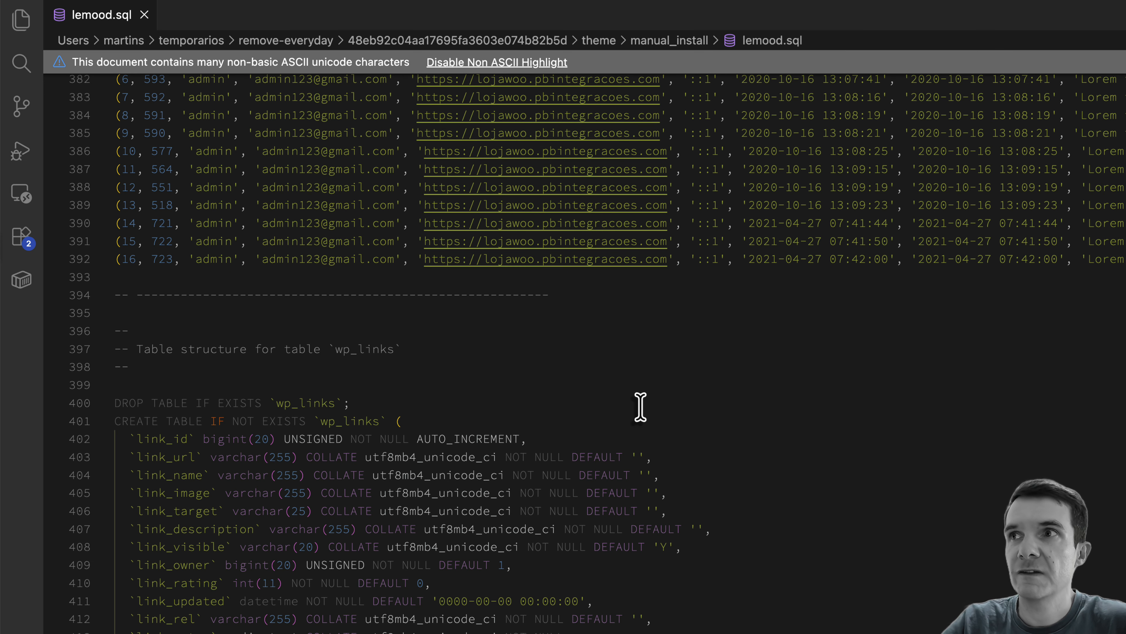
pyautogui.scroll(2, 640, 407)
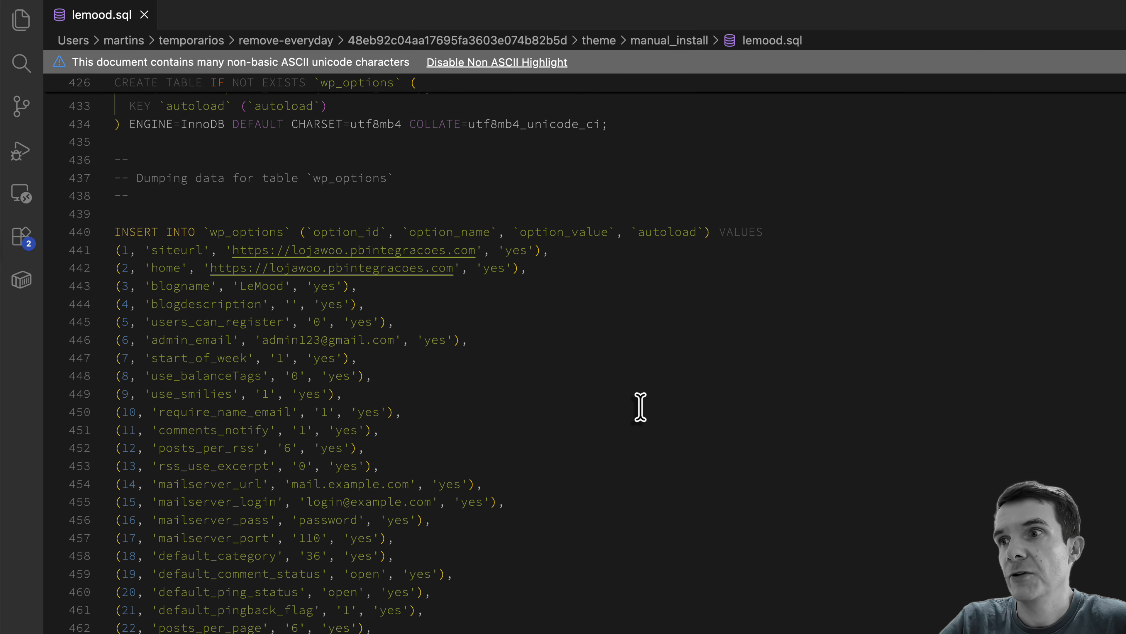
pyautogui.click(755, 318)
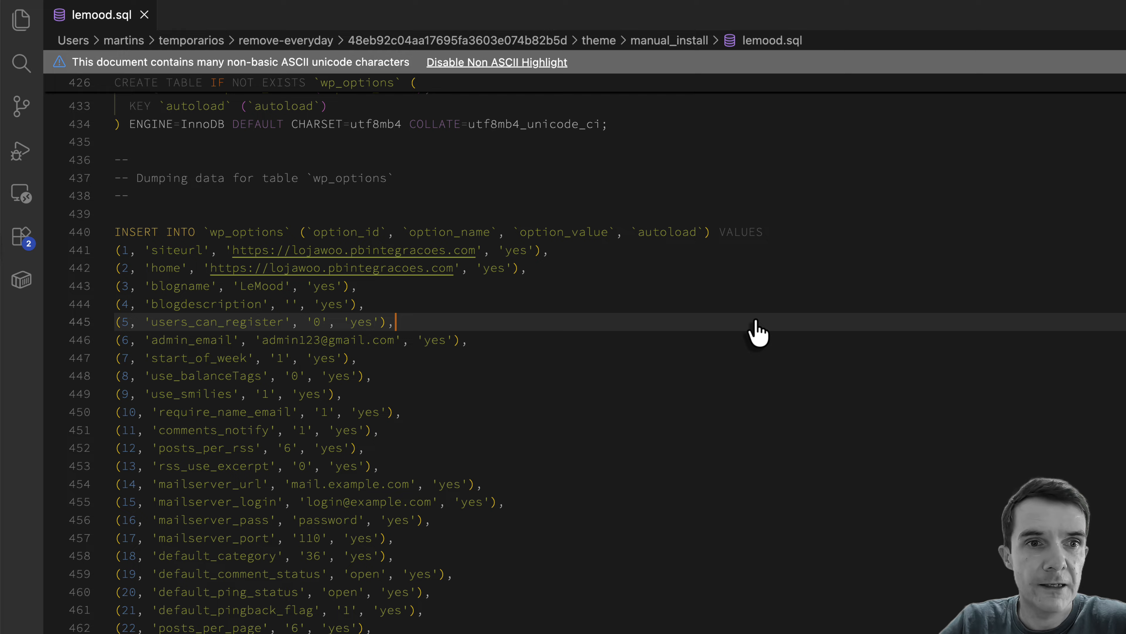
# - Switch to cPanel in the browser, open phpMyAdmin and bring up the import page for the site's lojawoo database
pyautogui.press('super+Tab')
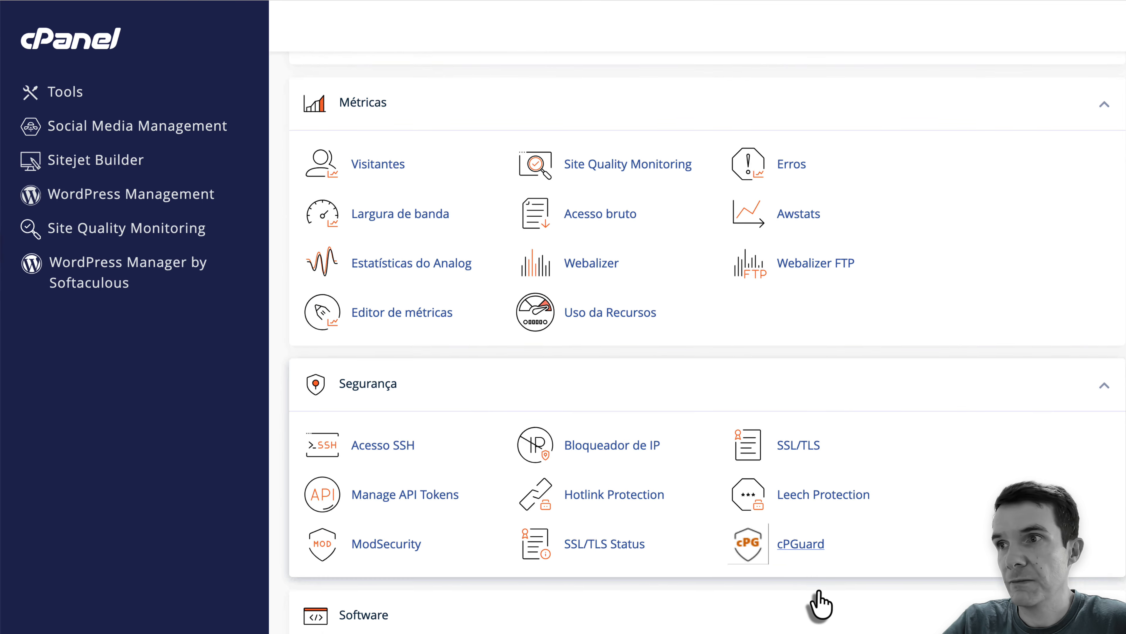
pyautogui.scroll(-15, 820, 603)
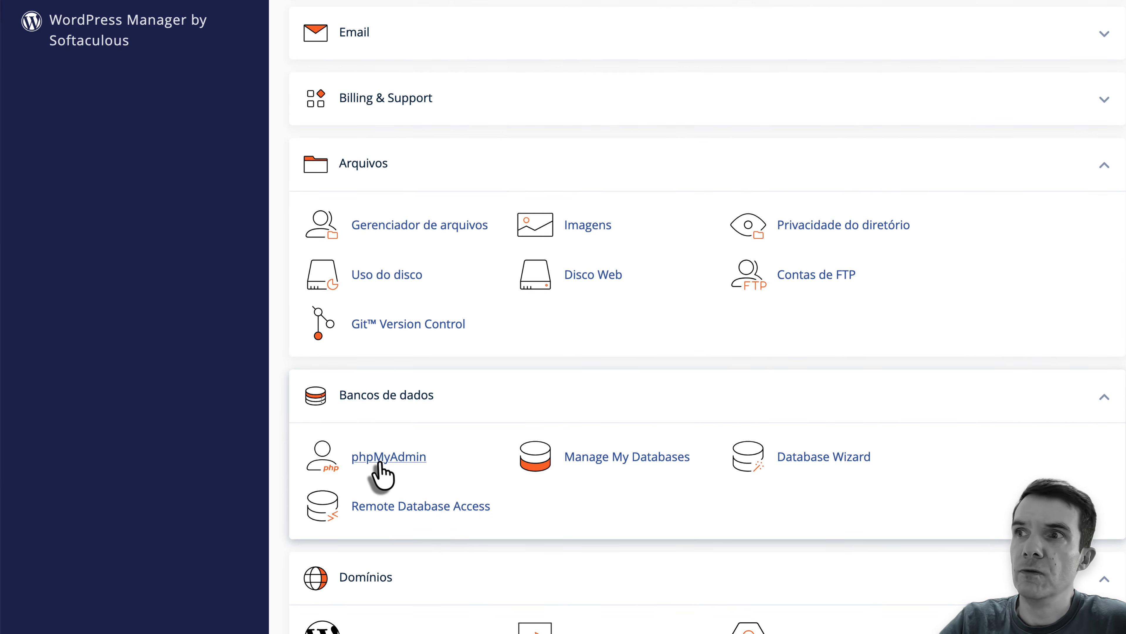
pyautogui.click(378, 464)
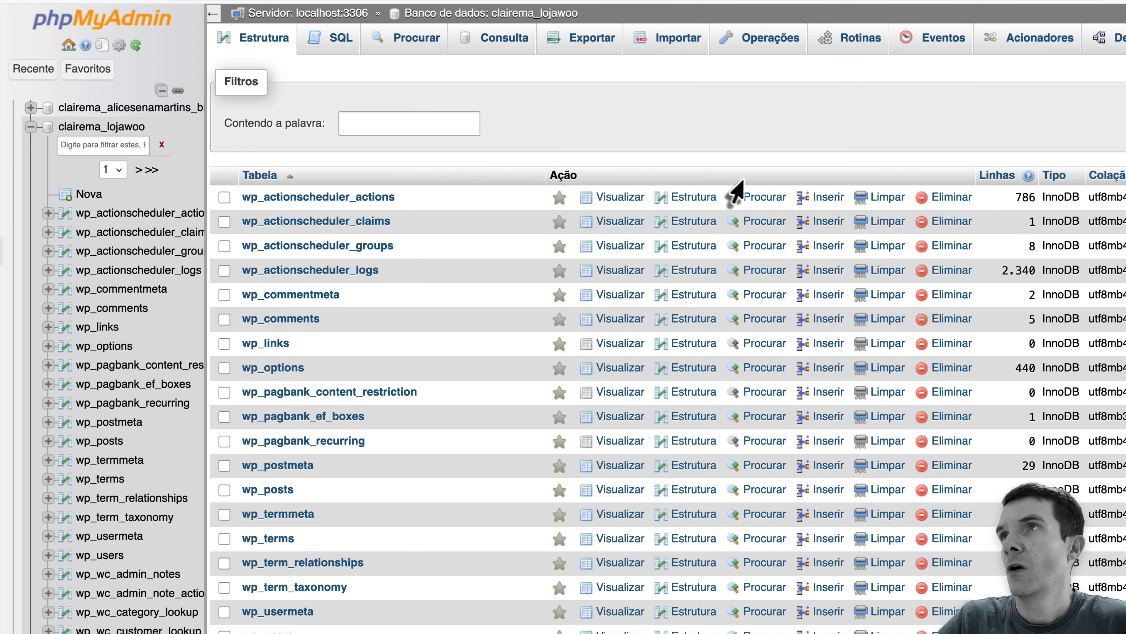
pyautogui.click(664, 48)
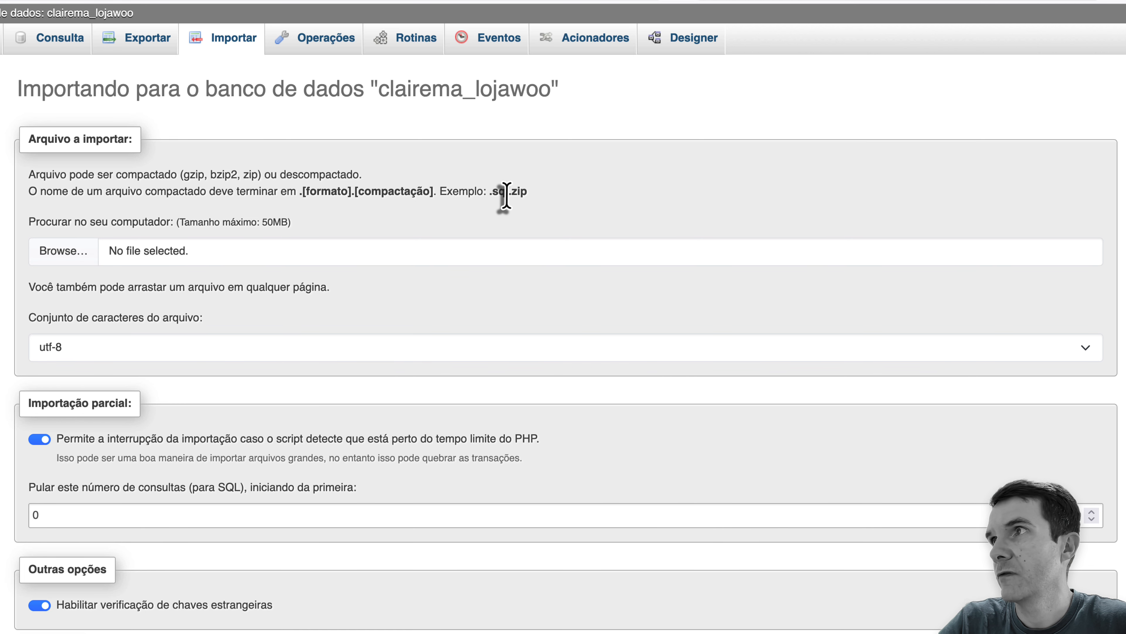
# - Import lemood.sql from the manual_install folder into the lojawoo database with the utf-8 character set and SQL format
pyautogui.click(53, 251)
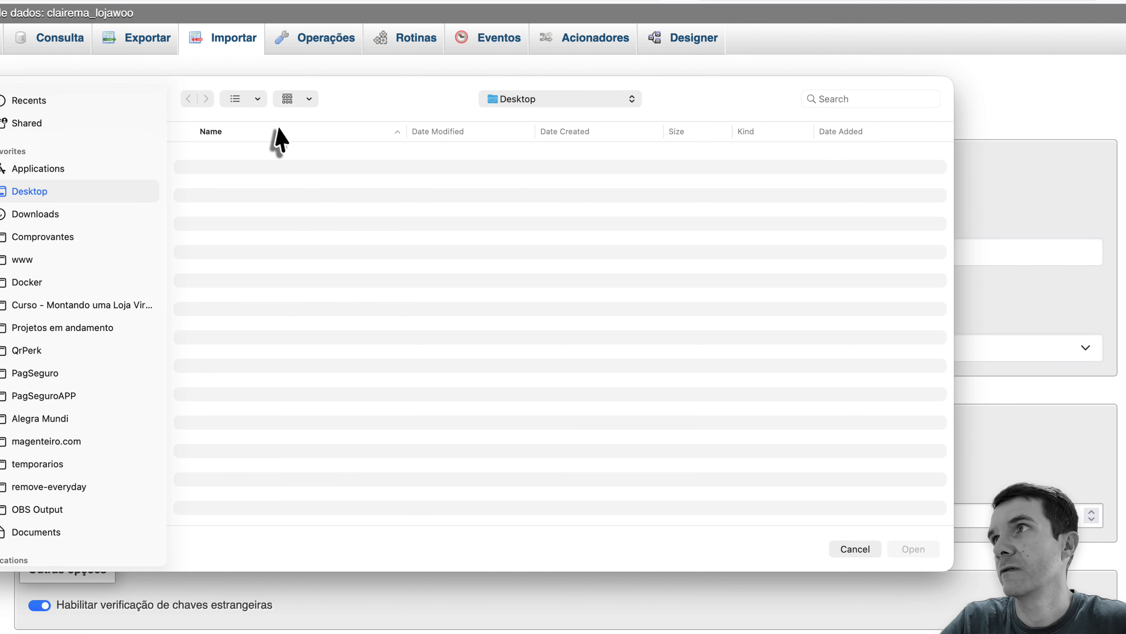
pyautogui.click(537, 101)
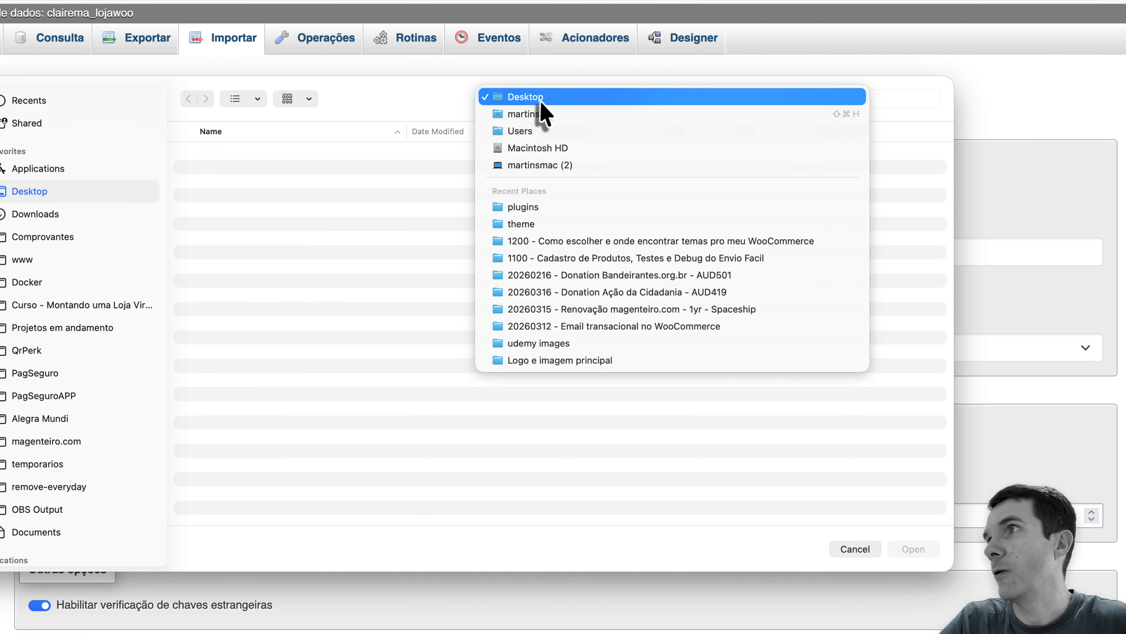
pyautogui.click(521, 208)
pyautogui.doubleClick(209, 182)
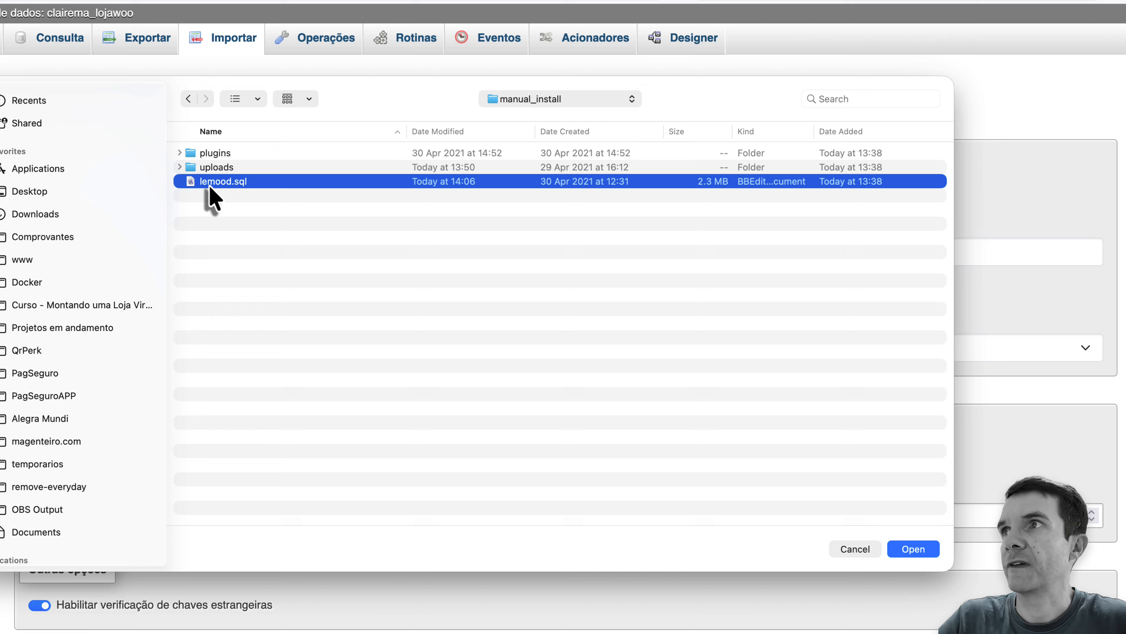
pyautogui.scroll(-1, 572, 319)
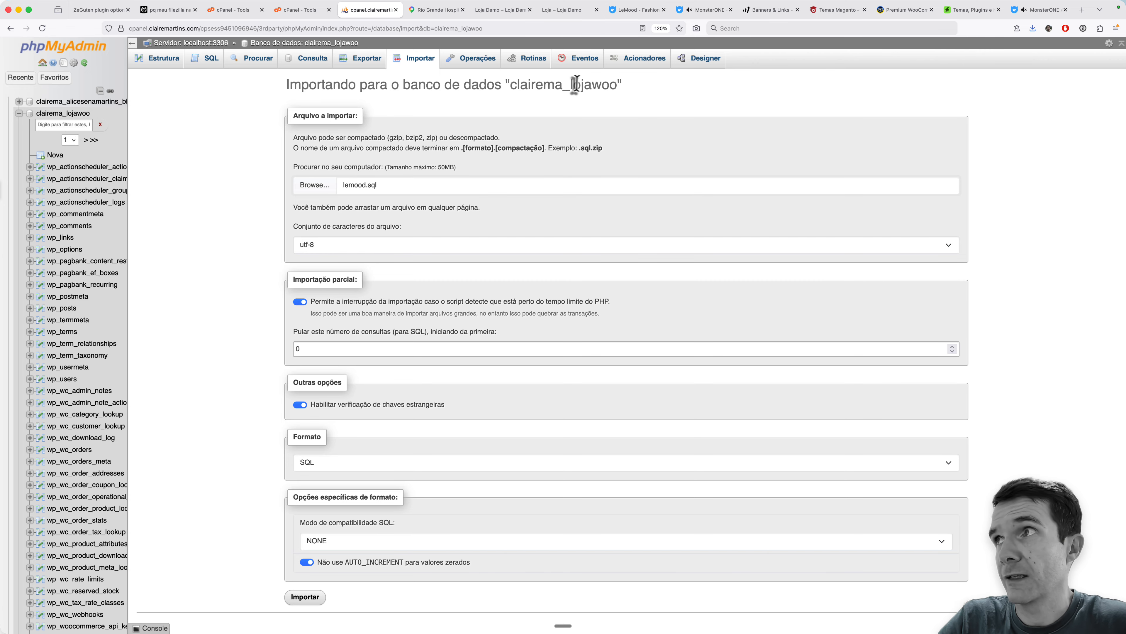
pyautogui.click(307, 603)
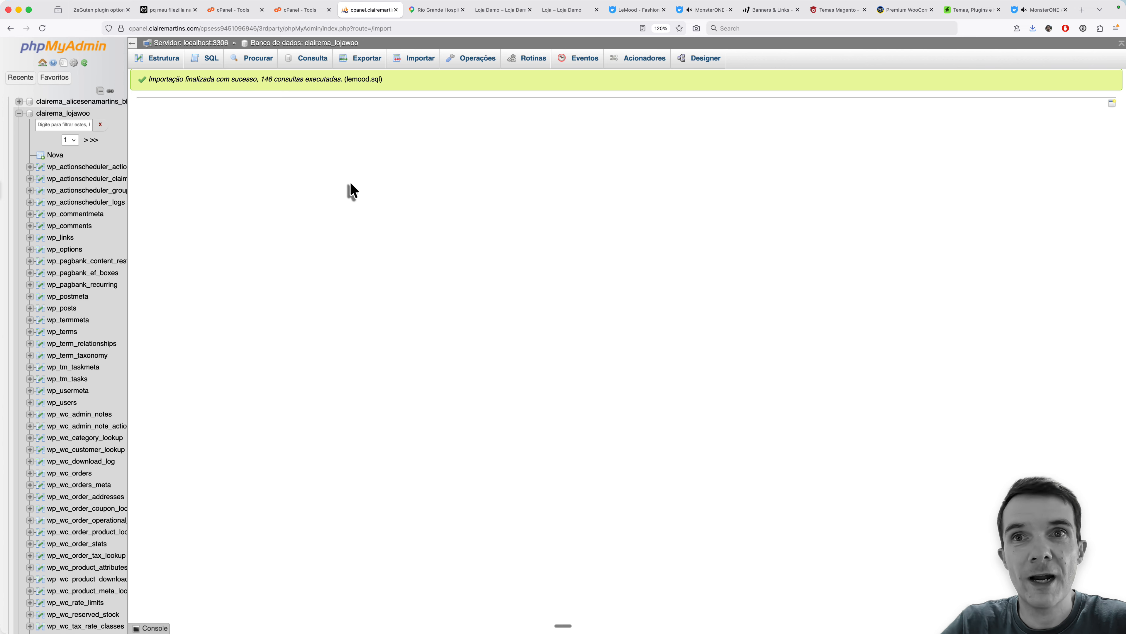
# - Return to the WordPress admin dashboard, run the required WordPress database update and continue to the dashboard
pyautogui.click(109, 17)
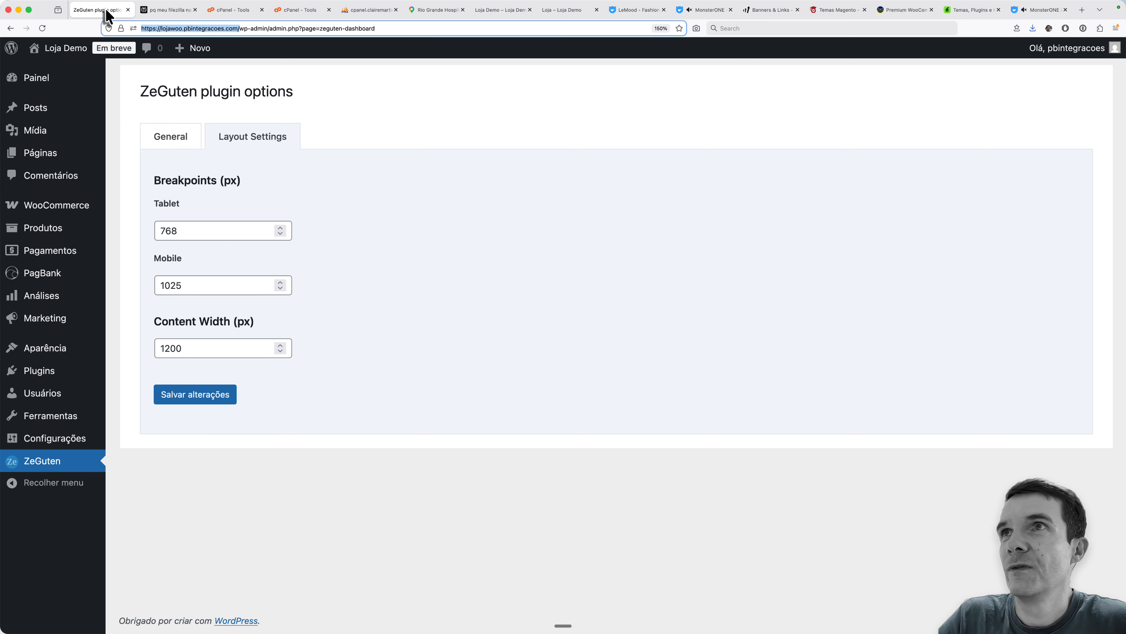
pyautogui.moveTo(93, 89)
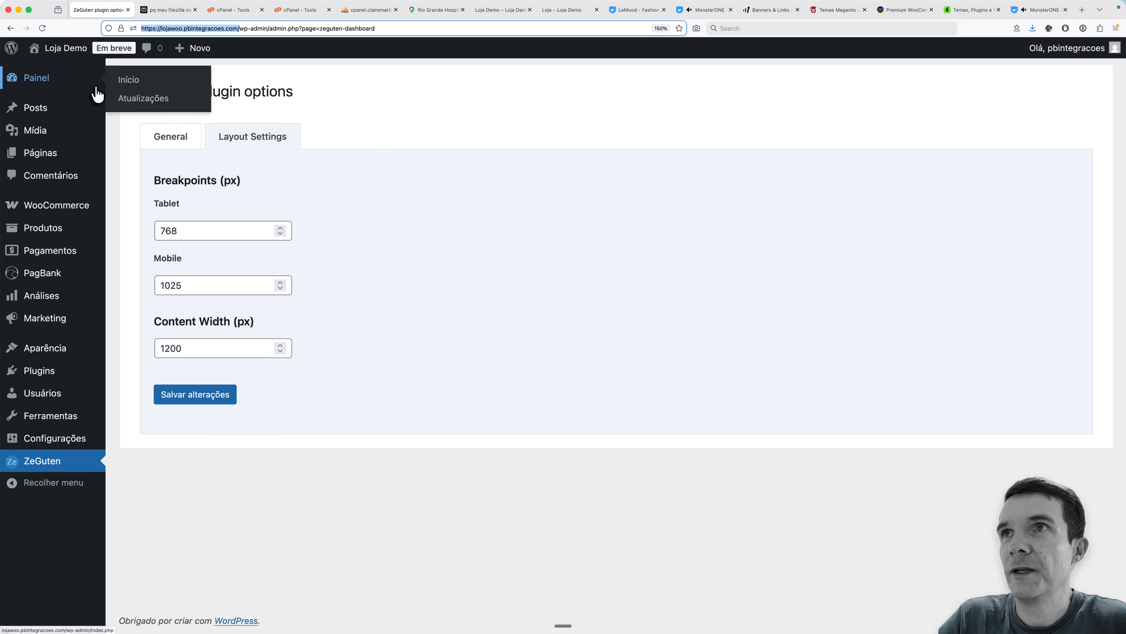
pyautogui.click(51, 84)
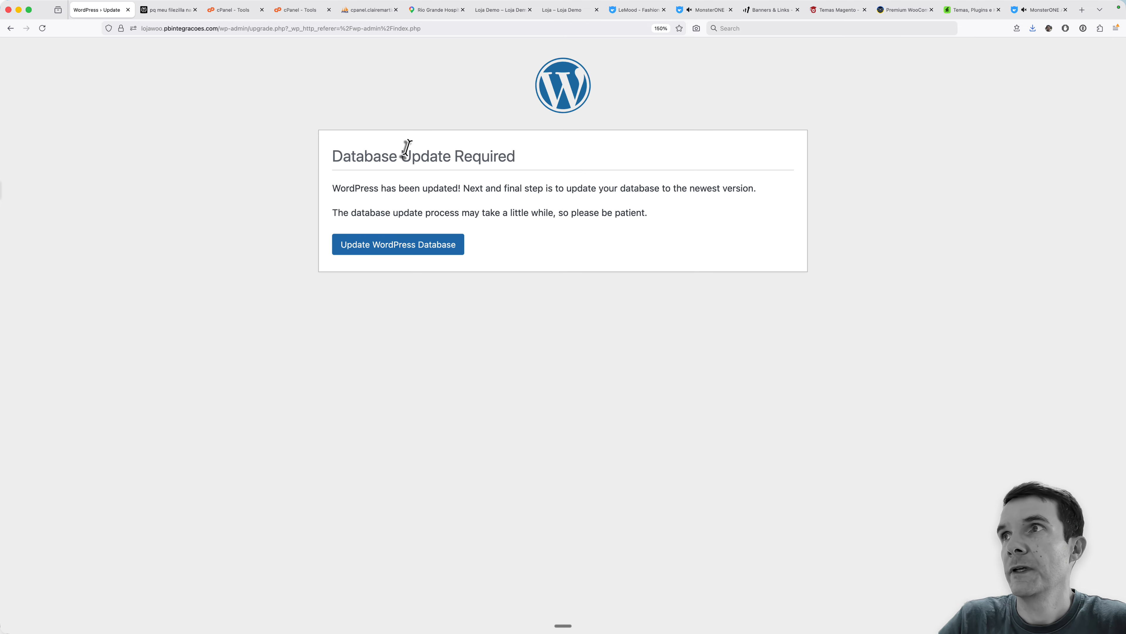
pyautogui.click(380, 251)
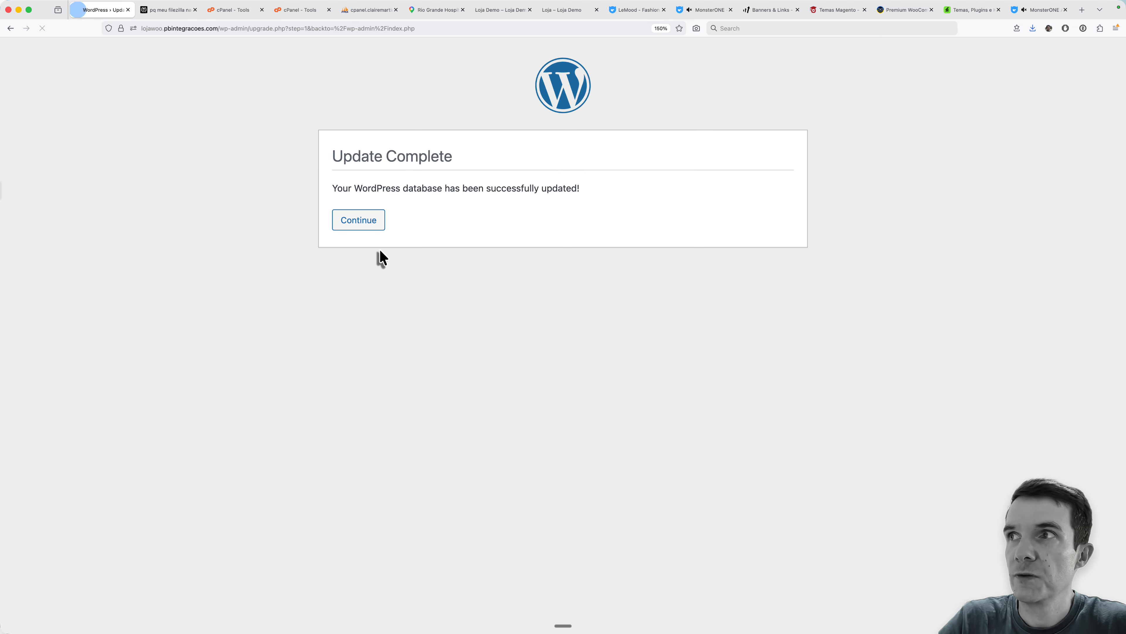
pyautogui.click(366, 227)
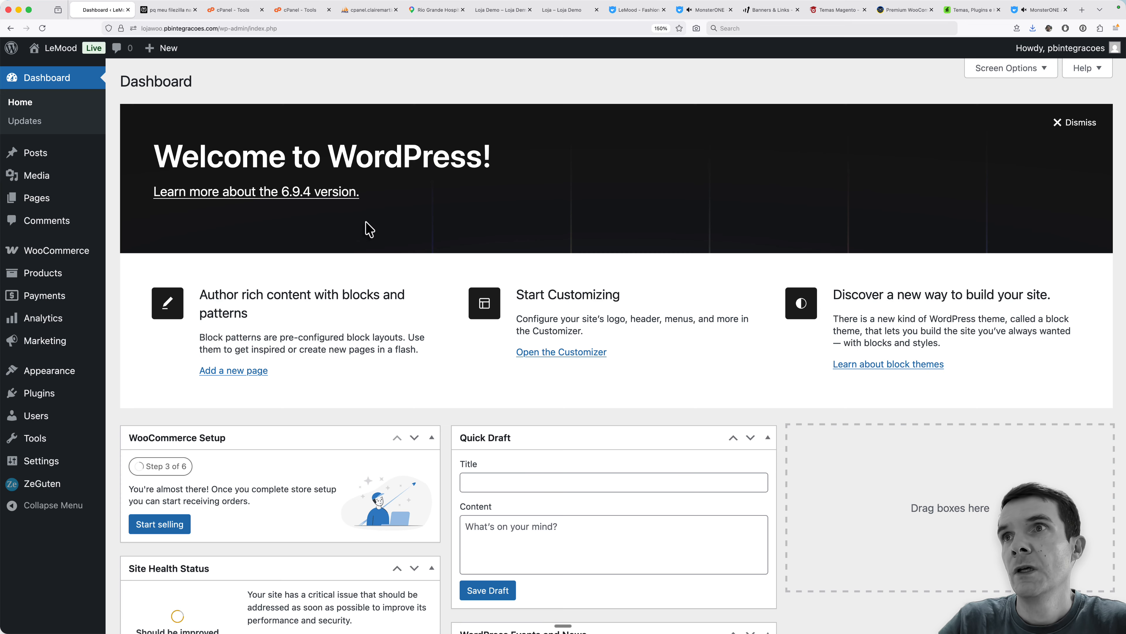
# - Review the imported products and pages in the WordPress admin, checking the uploads folder transfer in FileZilla in between
pyautogui.moveTo(86, 275)
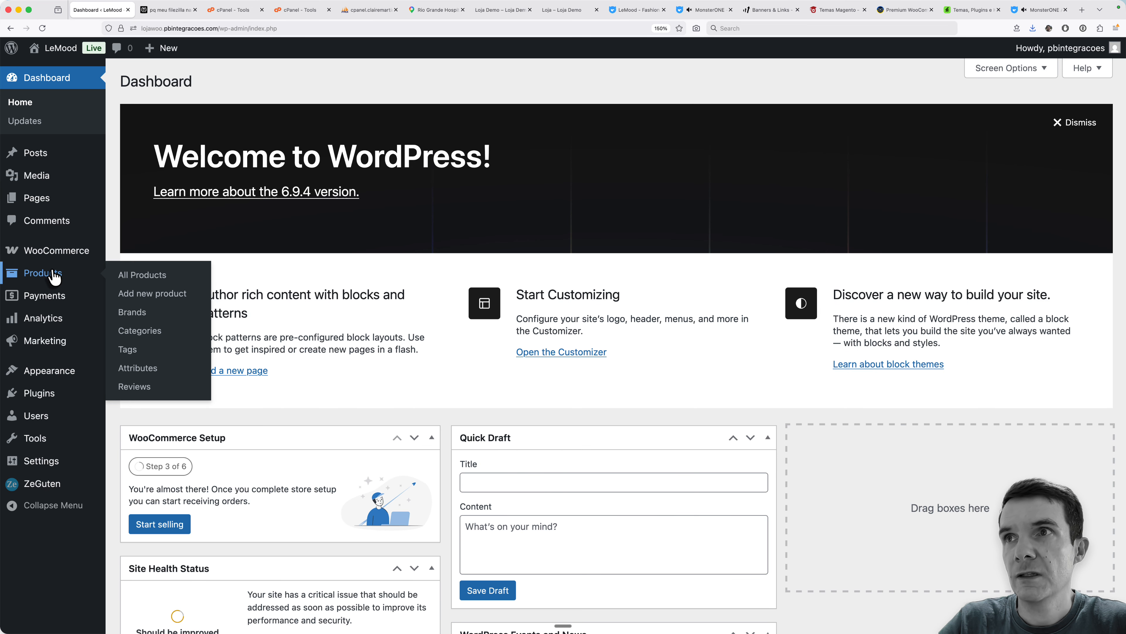
pyautogui.click(137, 276)
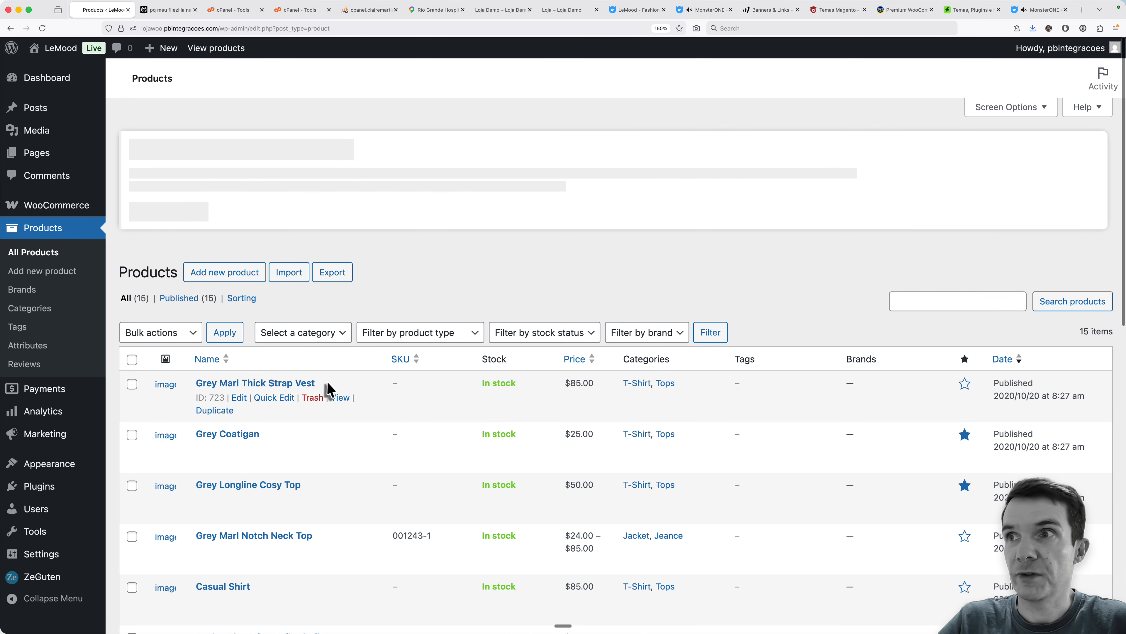
pyautogui.scroll(-5, 173, 275)
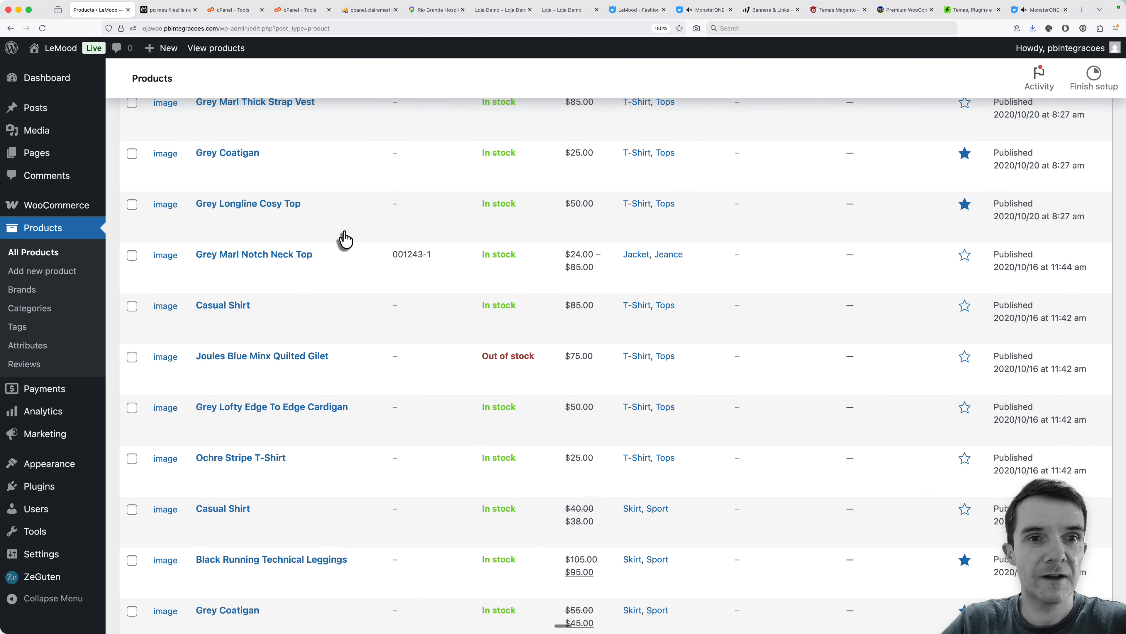
pyautogui.press('super+Tab')
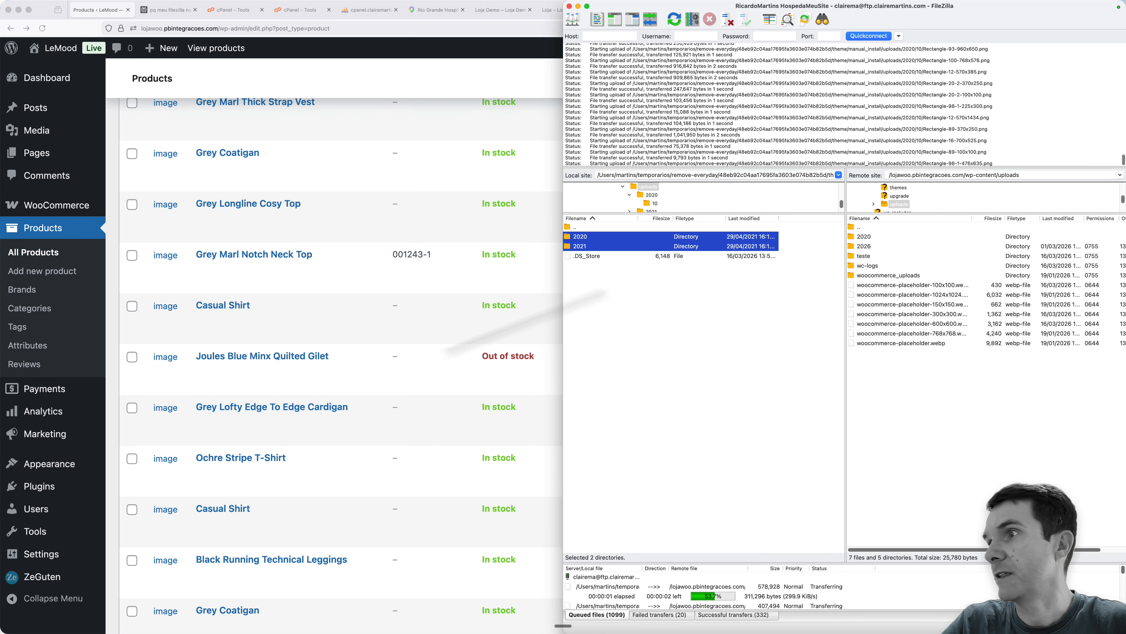
pyautogui.click(410, 367)
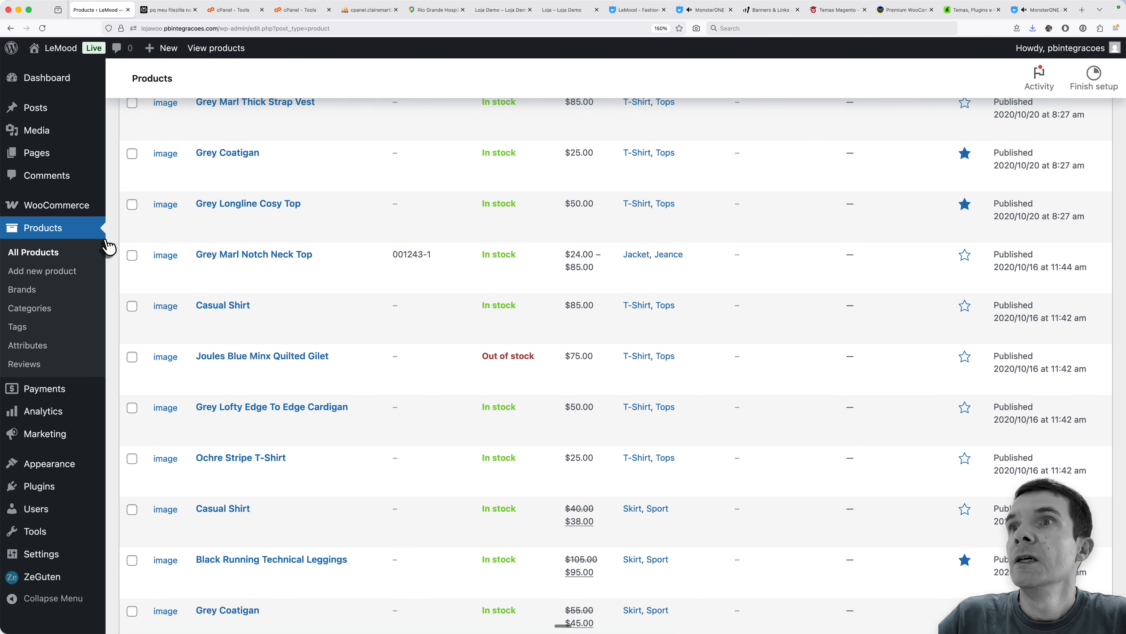
pyautogui.moveTo(63, 161)
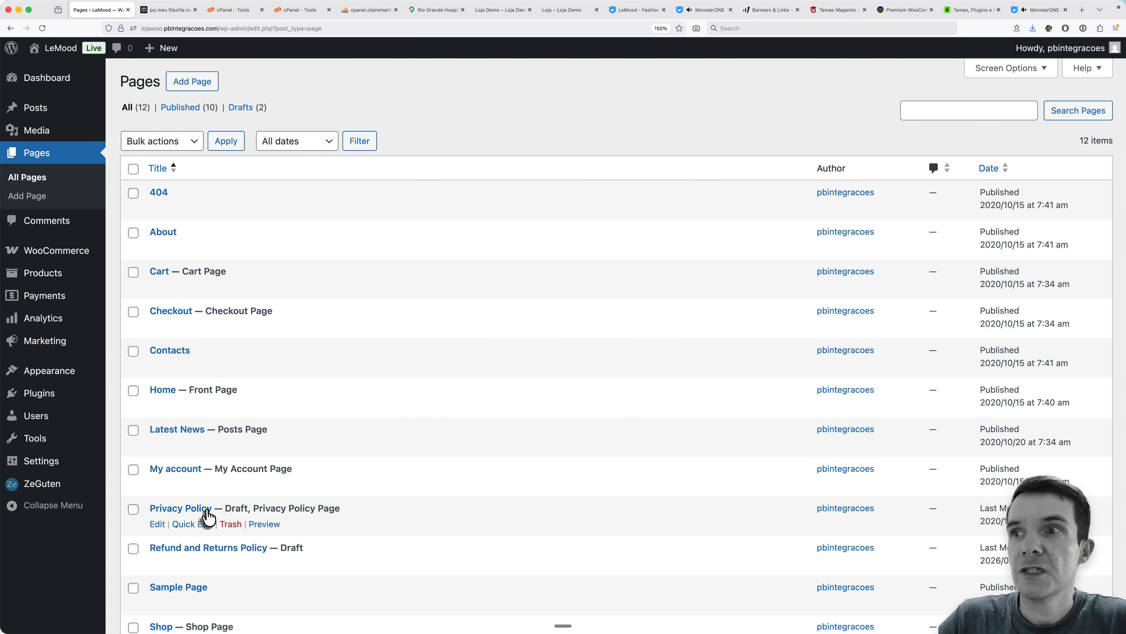
pyautogui.scroll(-5, 182, 550)
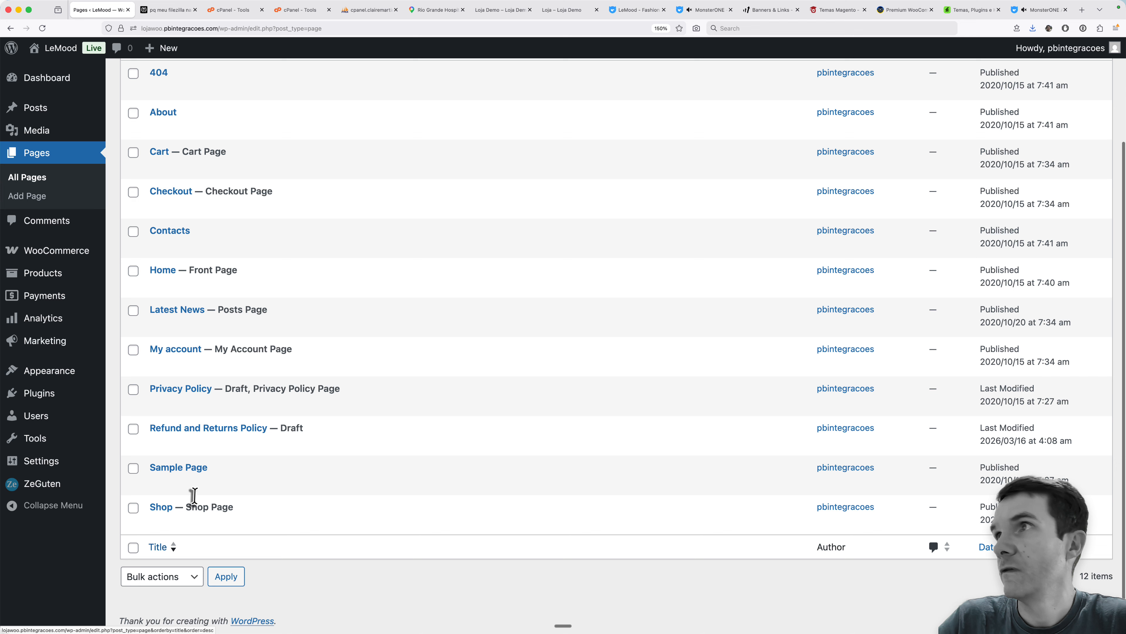
# - Open the storefront home page, check in FileZilla whether the uploads transfer has finished, and return to reload the page
pyautogui.moveTo(368, 10)
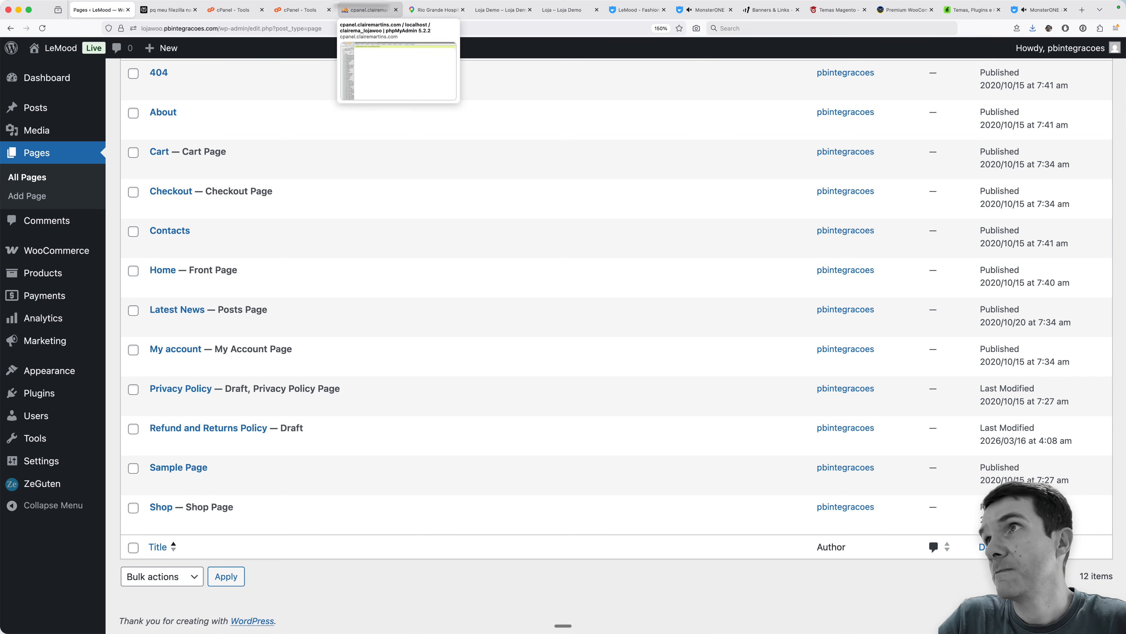
pyautogui.click(486, 12)
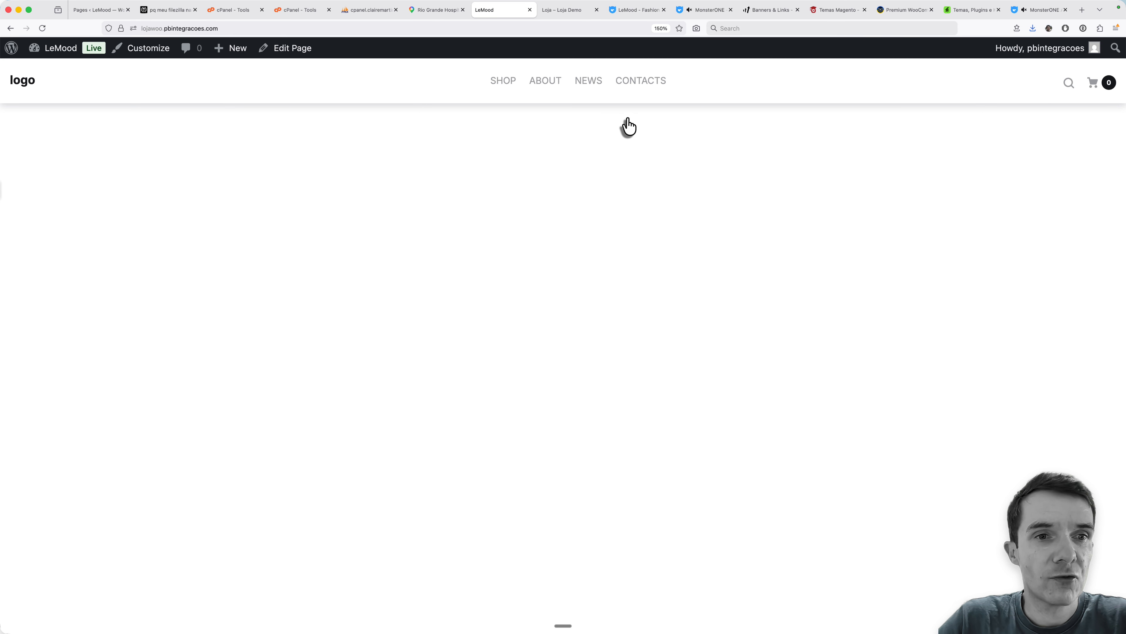
pyautogui.press('super+Tab')
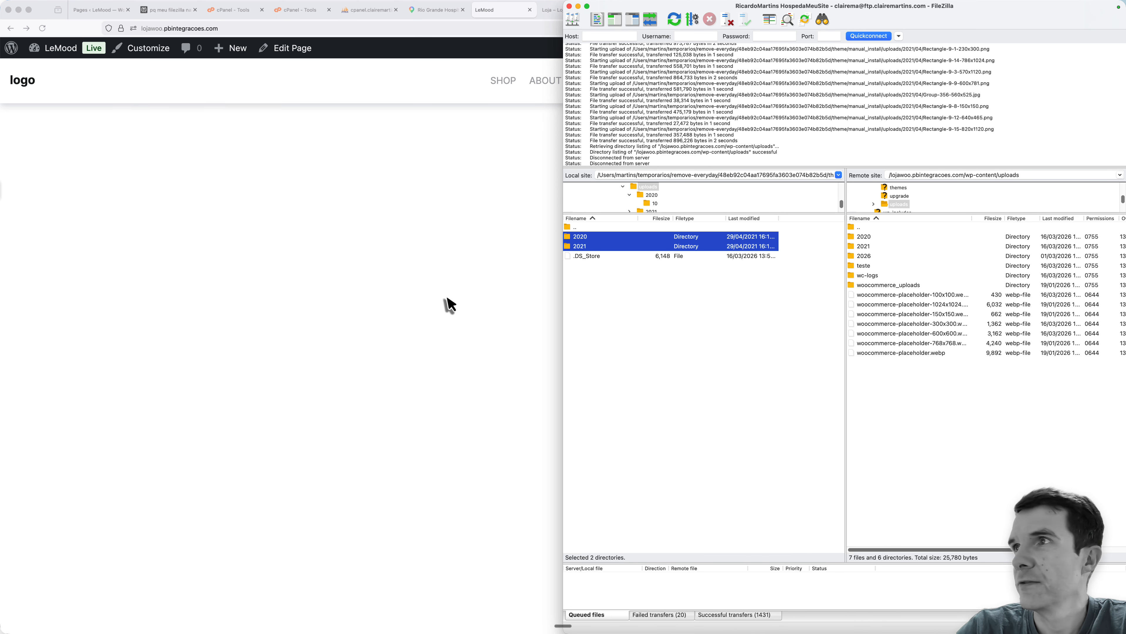
pyautogui.click(491, 304)
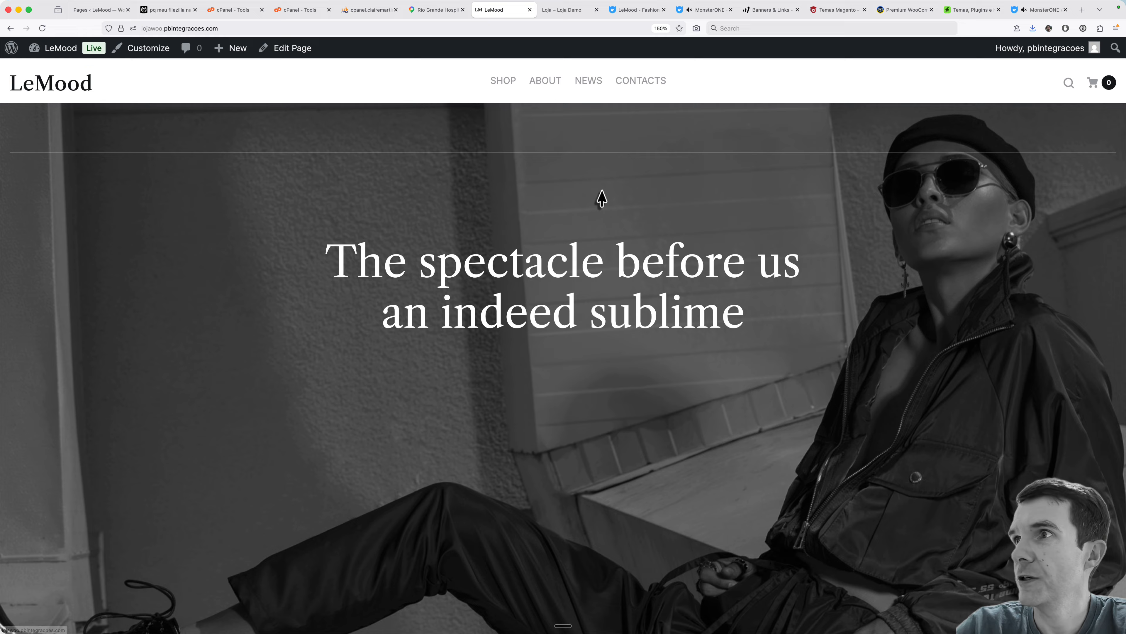
# - Examine the LeMood home page from the hero banner to the footer, including its collections, new arrivals, testimonials and images
pyautogui.scroll(-10, 681, 312)
pyautogui.scroll(-15, 682, 306)
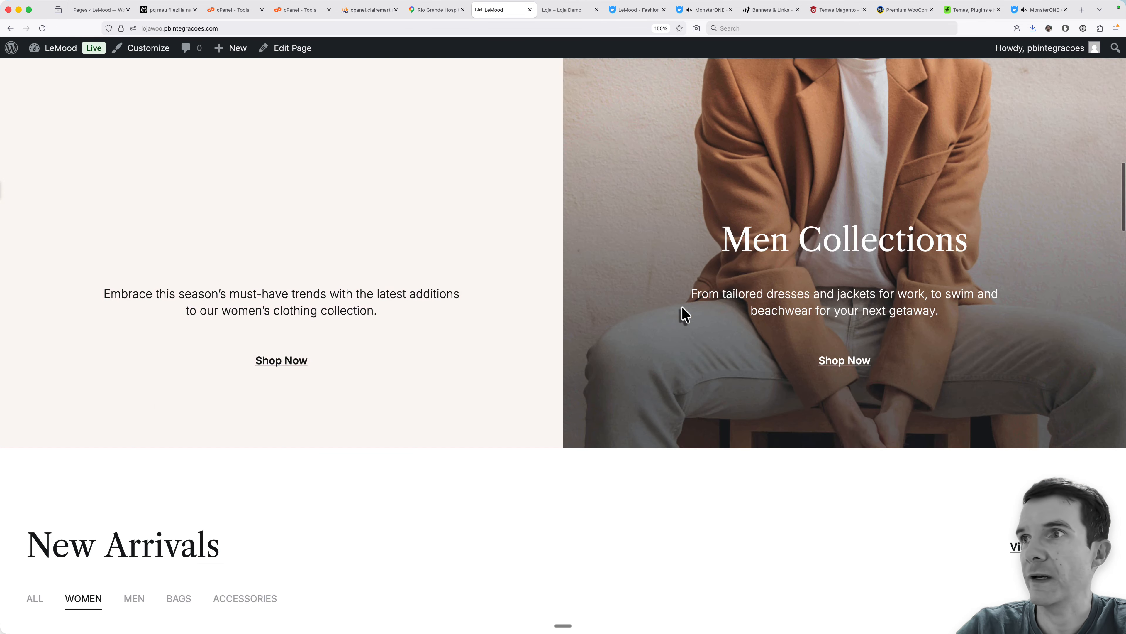
pyautogui.scroll(-15, 682, 308)
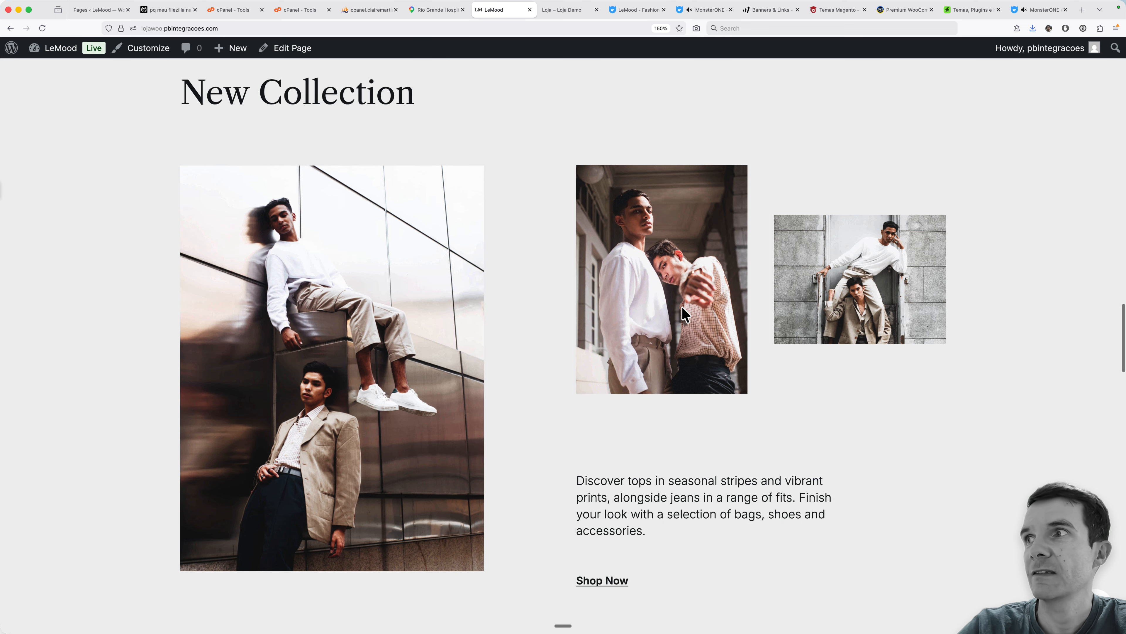
pyautogui.scroll(-15, 682, 307)
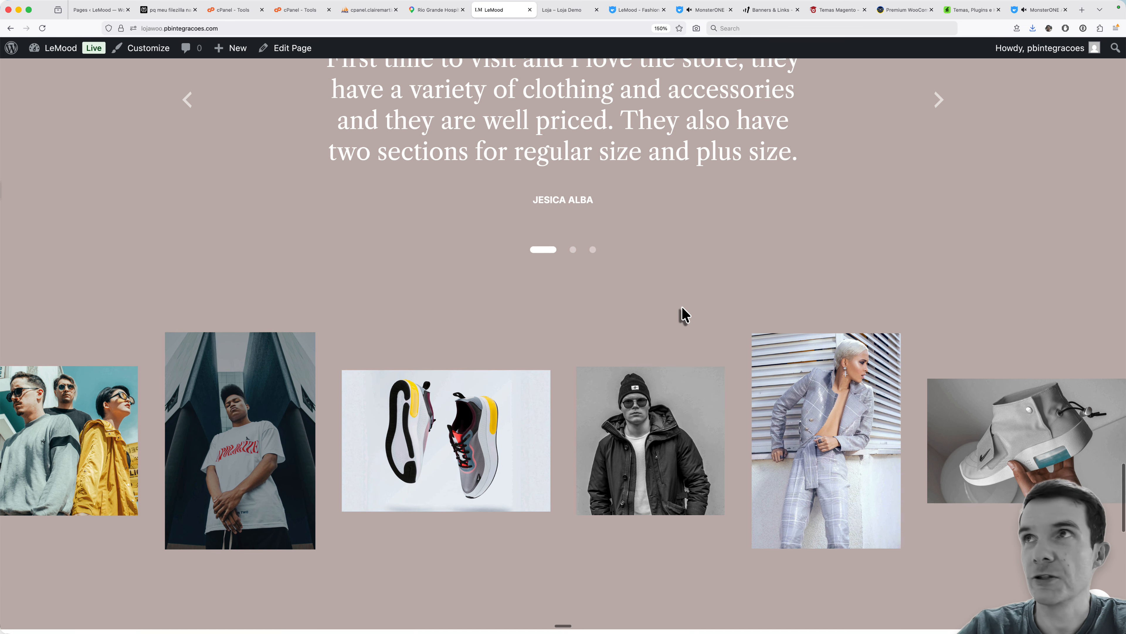
pyautogui.scroll(-5, 682, 313)
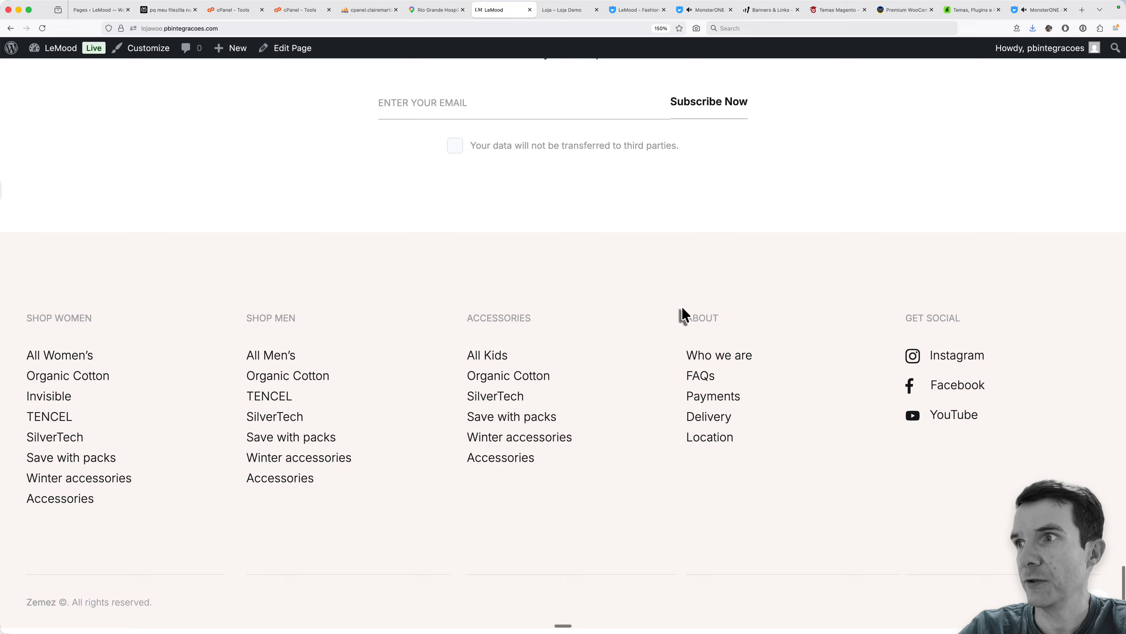
pyautogui.scroll(15, 682, 313)
pyautogui.scroll(15, 682, 314)
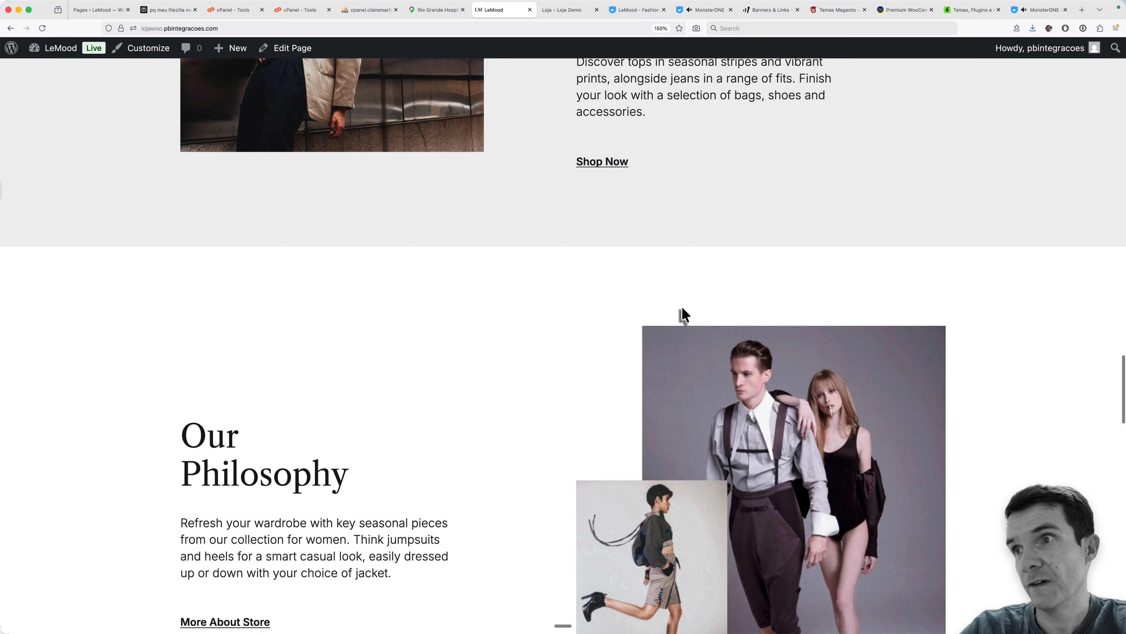
pyautogui.scroll(10, 682, 308)
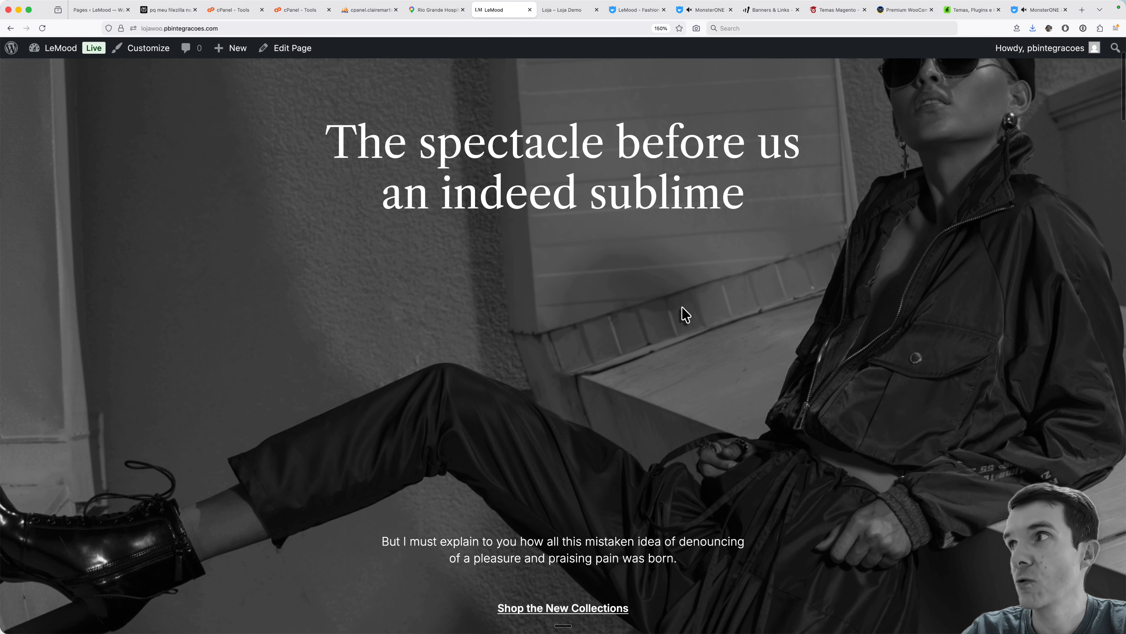
pyautogui.scroll(3, 682, 307)
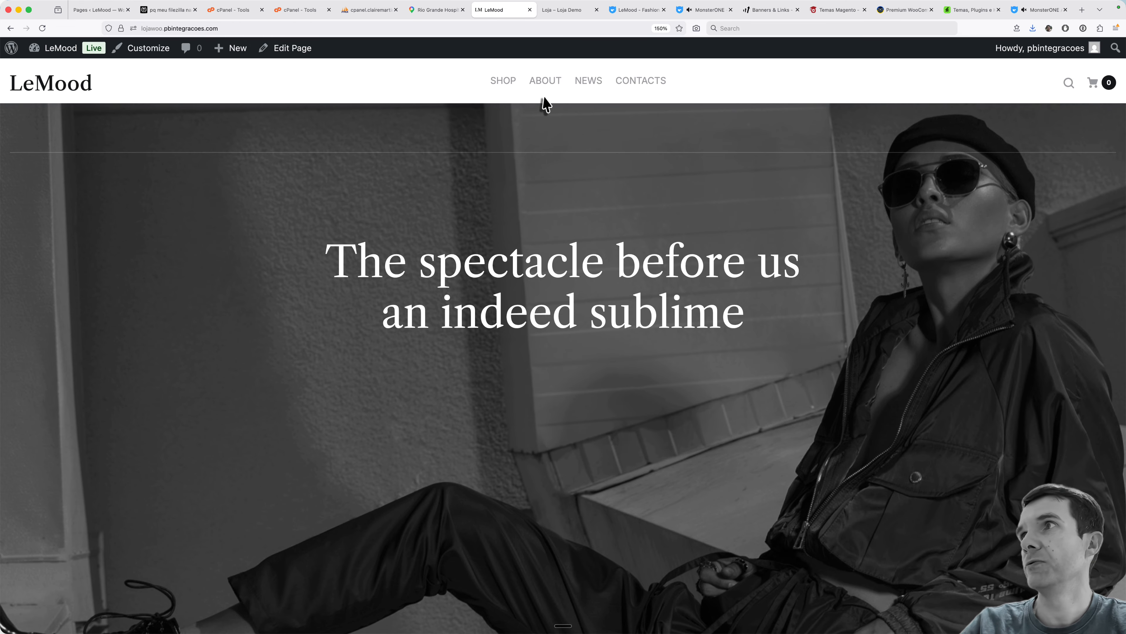
pyautogui.scroll(-10, 557, 244)
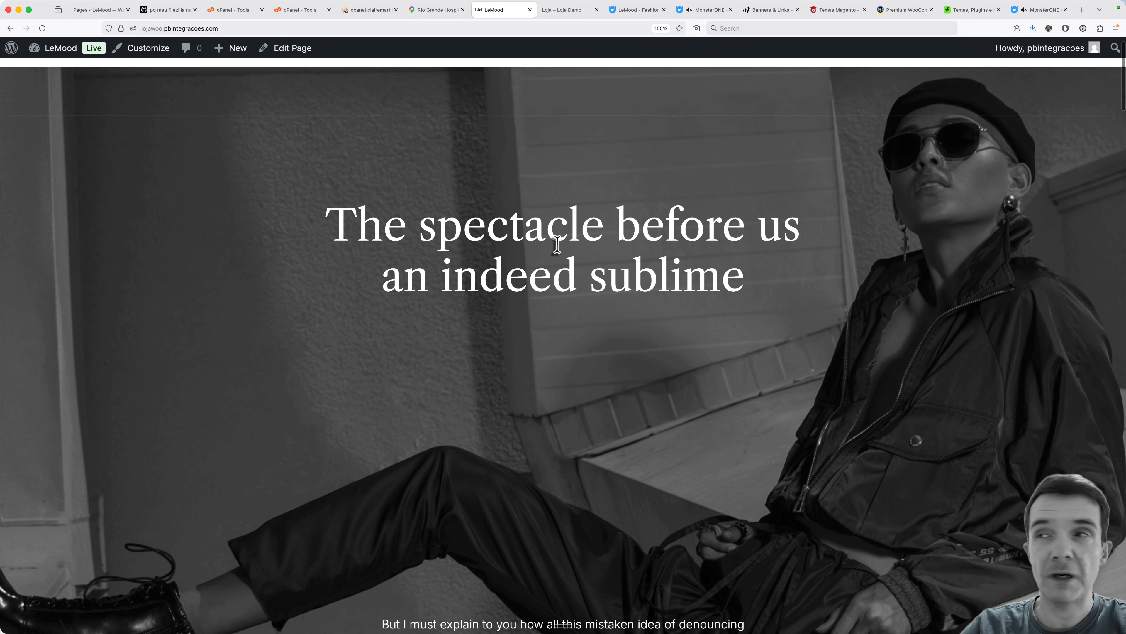
pyautogui.scroll(-15, 559, 254)
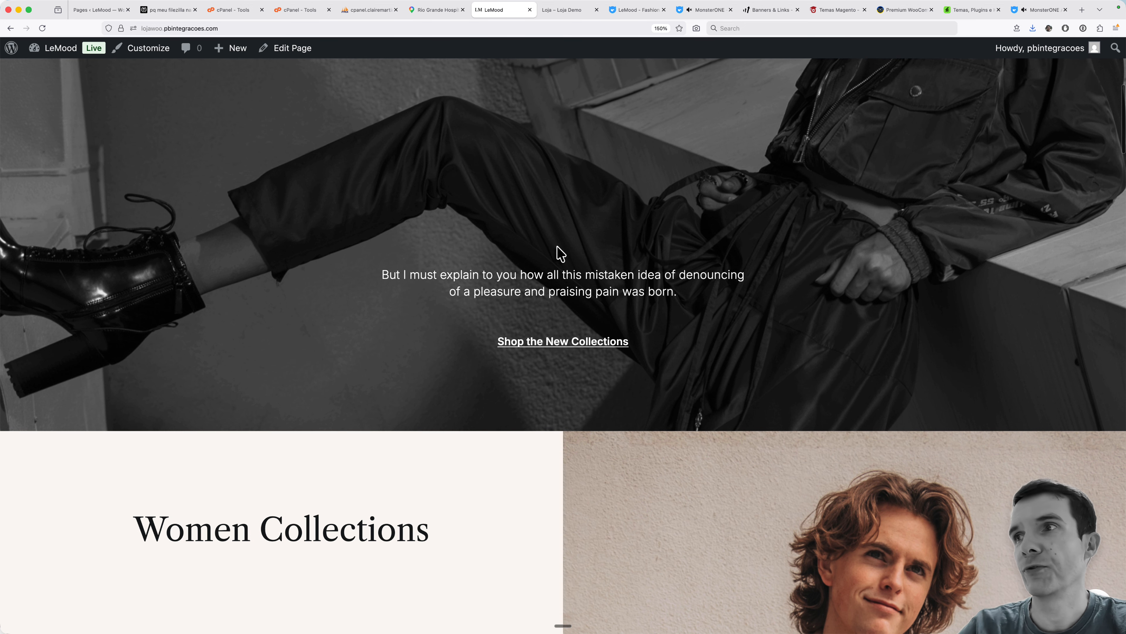
pyautogui.scroll(-5, 559, 254)
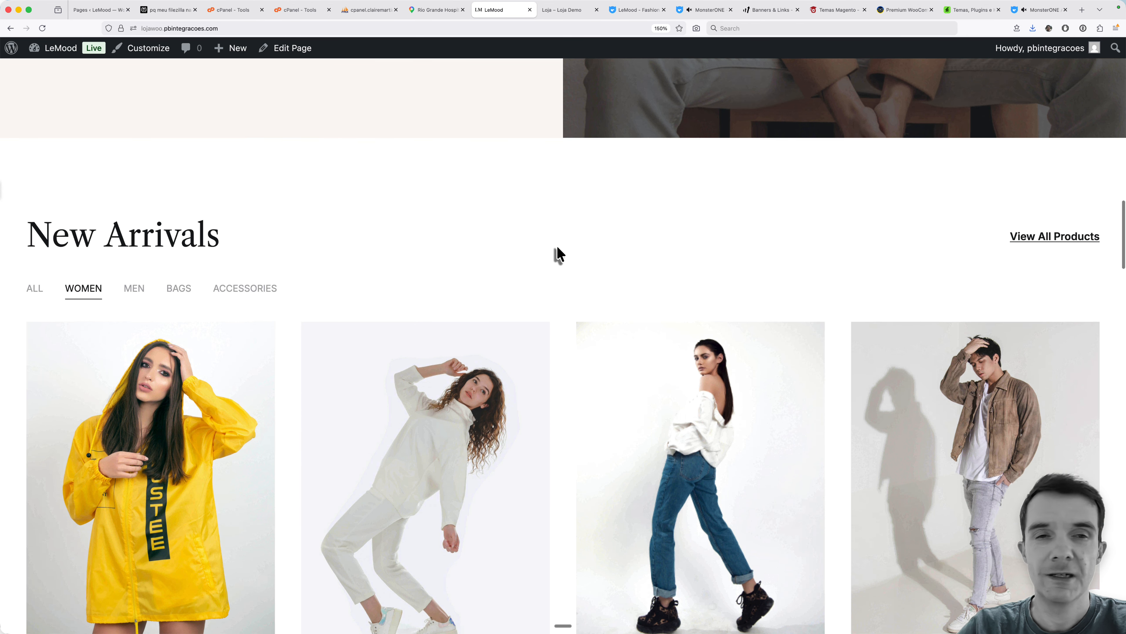